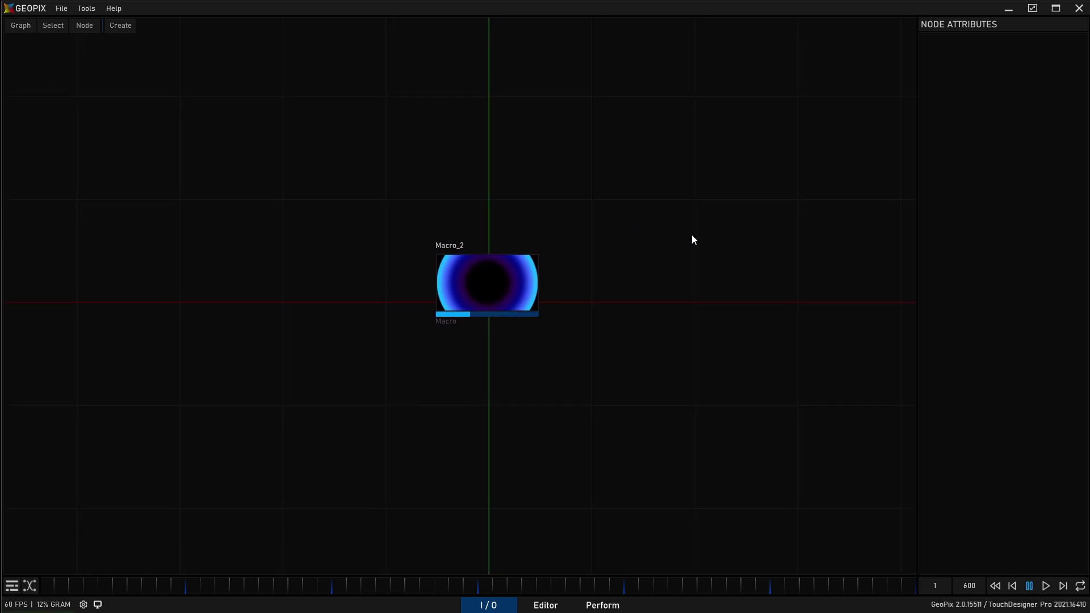
Enter the Macro_2 node and spread its Ramp1 and Tex_Out1 nodes farther apart
left_click_drag(694, 235, 643, 251)
left_click(514, 291)
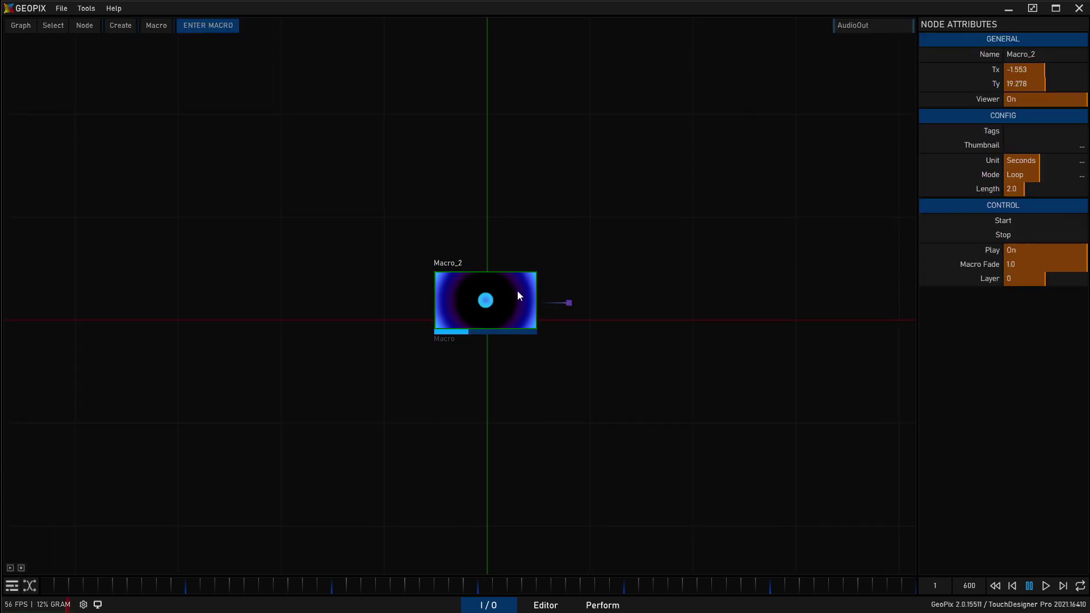
left_click_drag(655, 273, 638, 273)
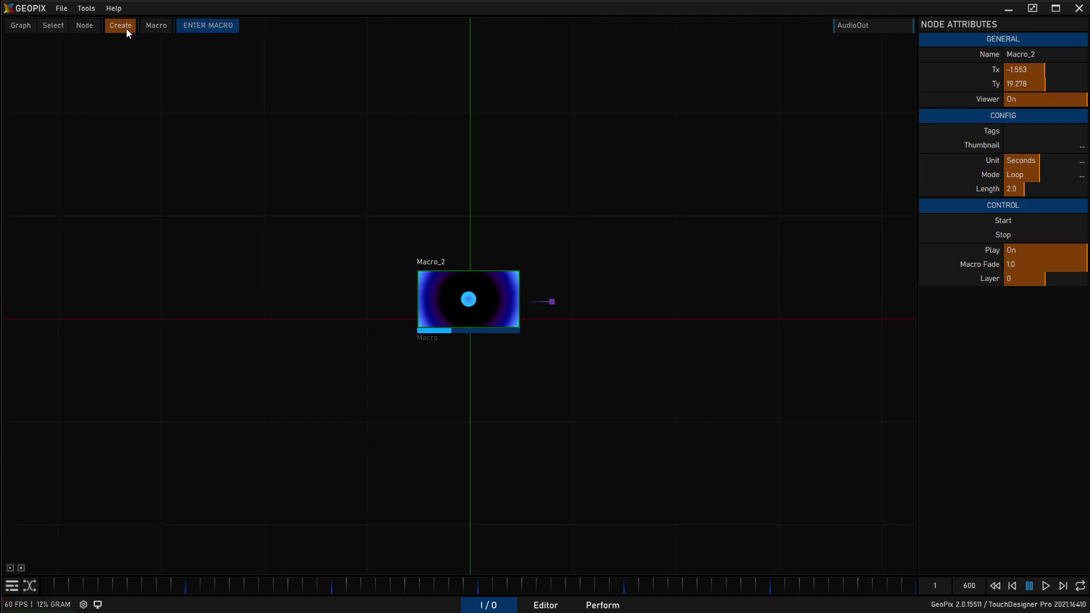
double_click(471, 307)
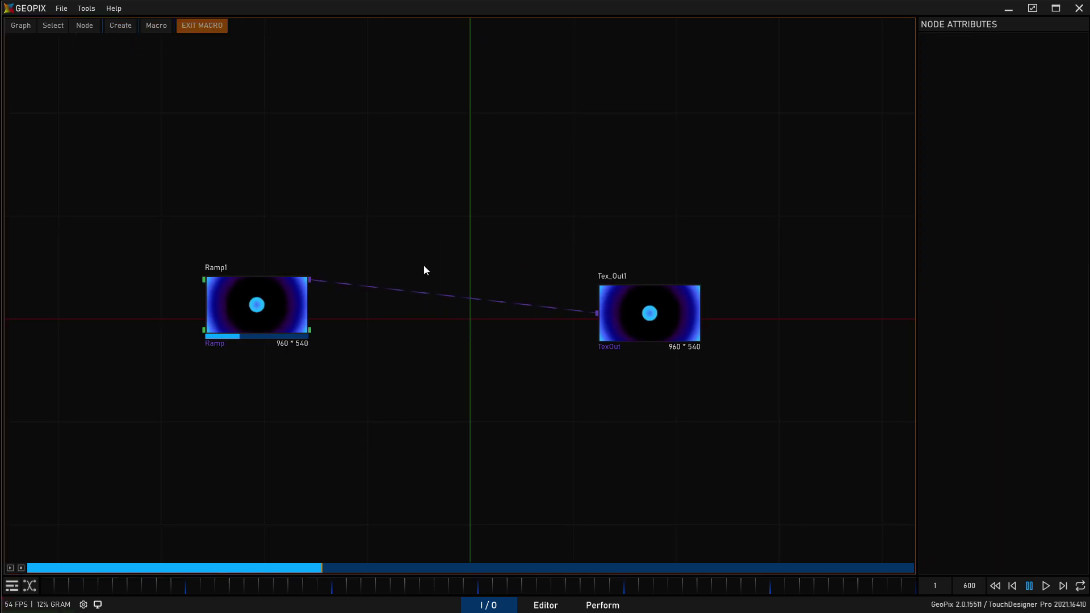
left_click(253, 299)
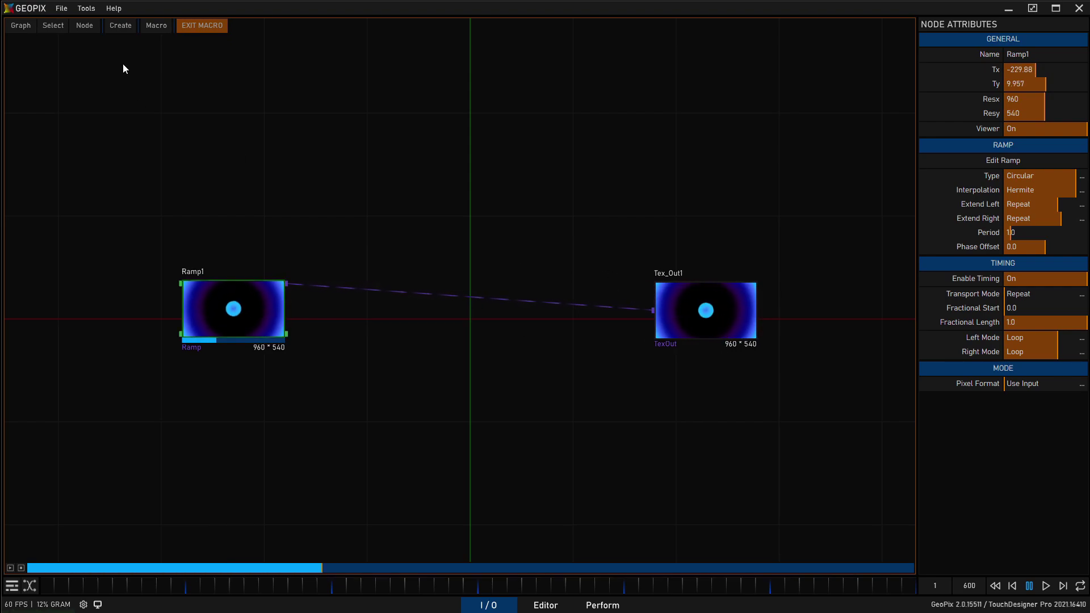
Insert a HueShift texture node between Ramp1 and Tex_Out1, and set its hue shift to 0.27
left_click(120, 25)
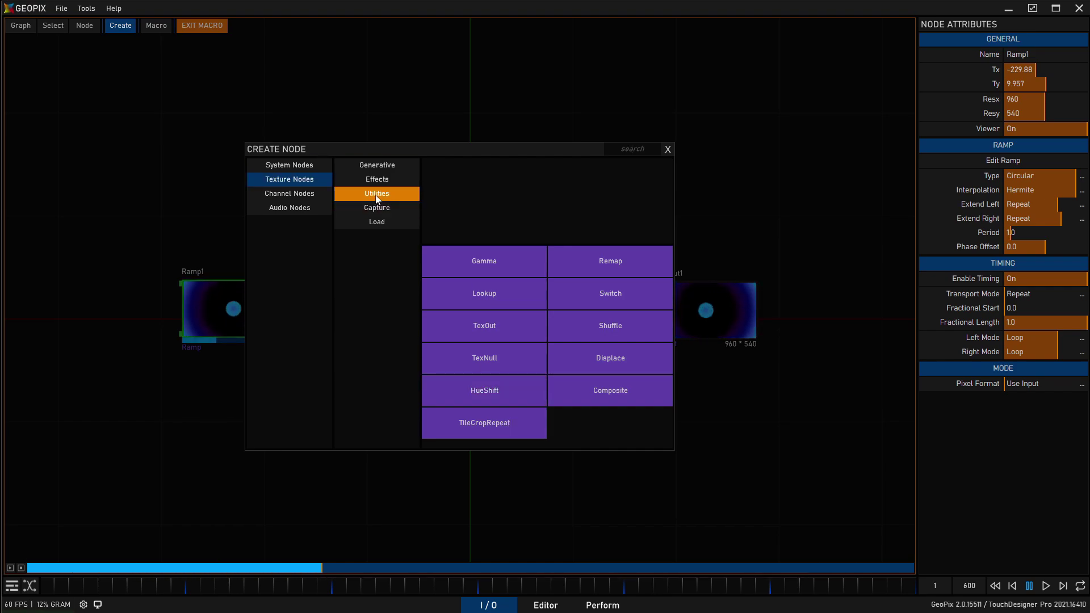
left_click(506, 402)
left_click(444, 227)
left_click_drag(286, 284, 390, 182)
left_click_drag(657, 311, 495, 223)
left_click_drag(449, 210, 477, 294)
mouse_move(1017, 130)
left_mouse_down()
mouse_move(1064, 134)
mouse_move(1026, 131)
left_mouse_up()
left_click_drag(235, 271, 333, 152)
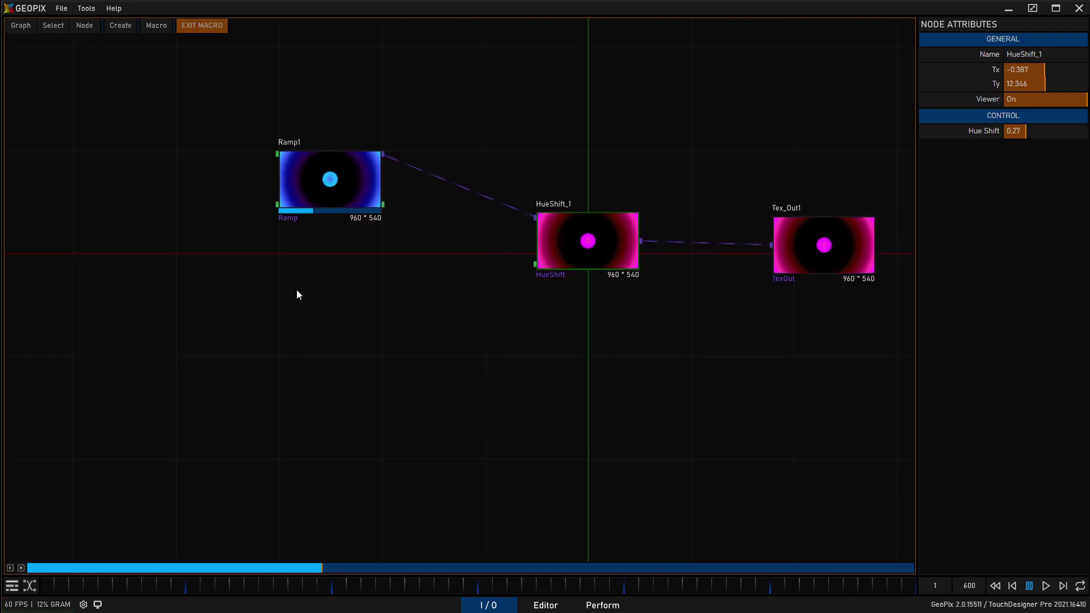
Create a Generator channel node and place it below the Ramp1 node
left_click(345, 277)
key("Tab")
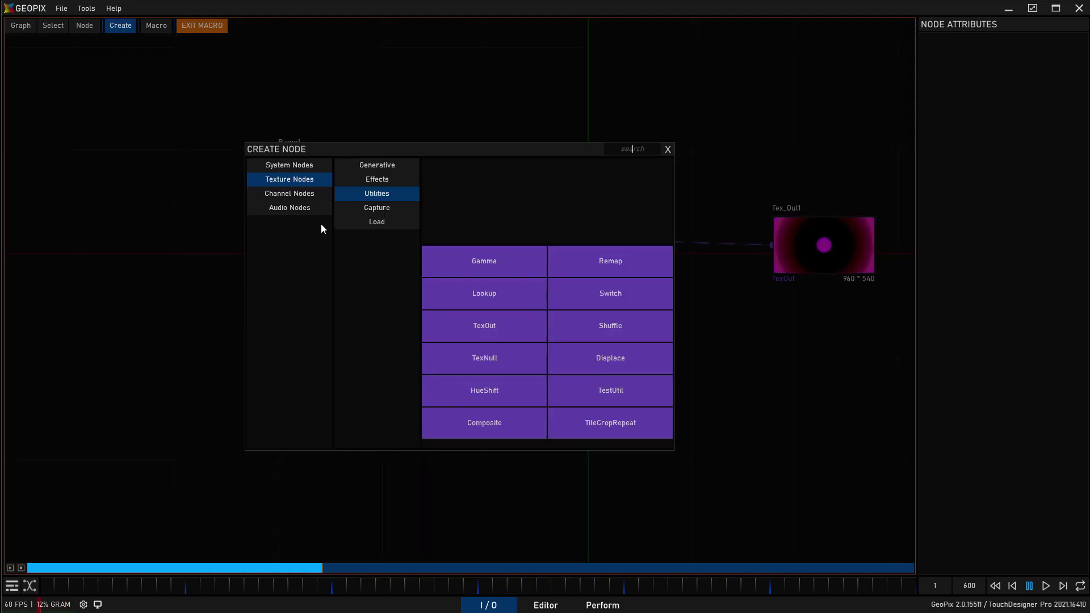
left_click(289, 194)
left_click(512, 289)
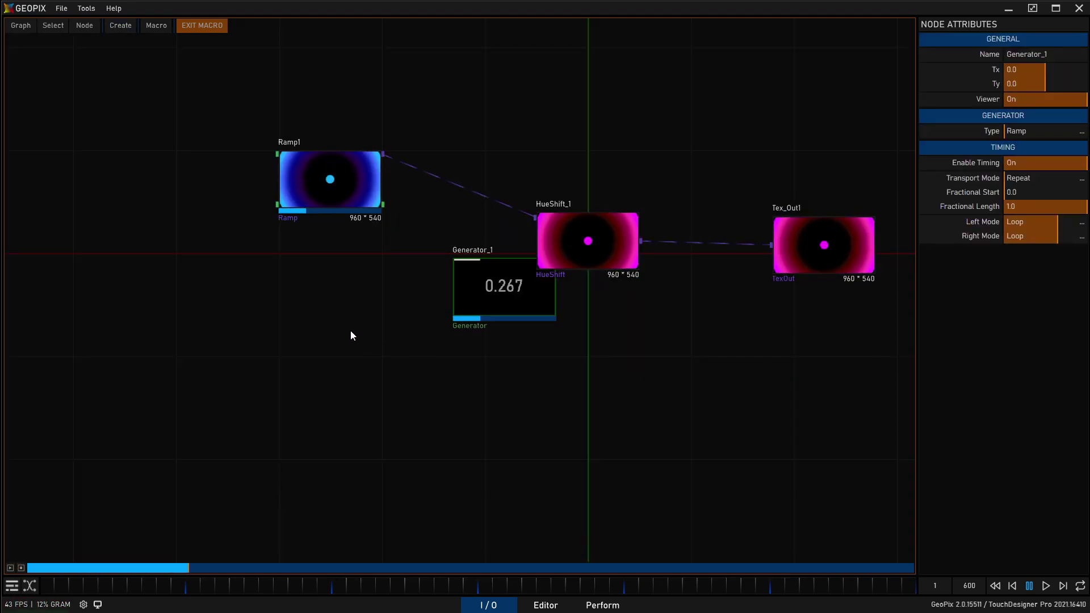
left_click(320, 294)
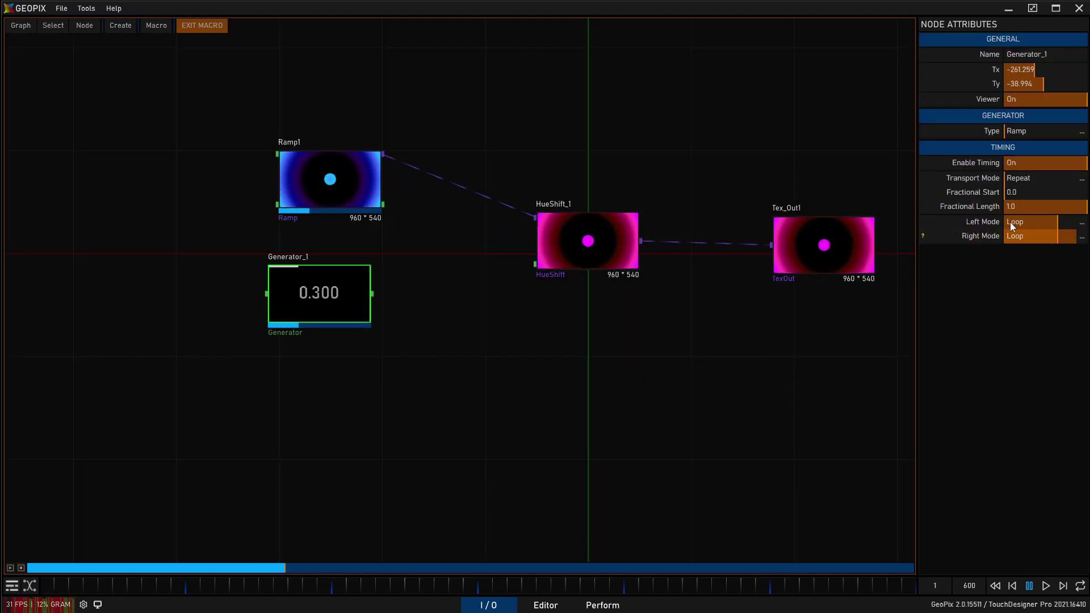
Set the generator's fractional length to 0.333 and its type to Sine
left_click(1033, 207)
type("0.333")
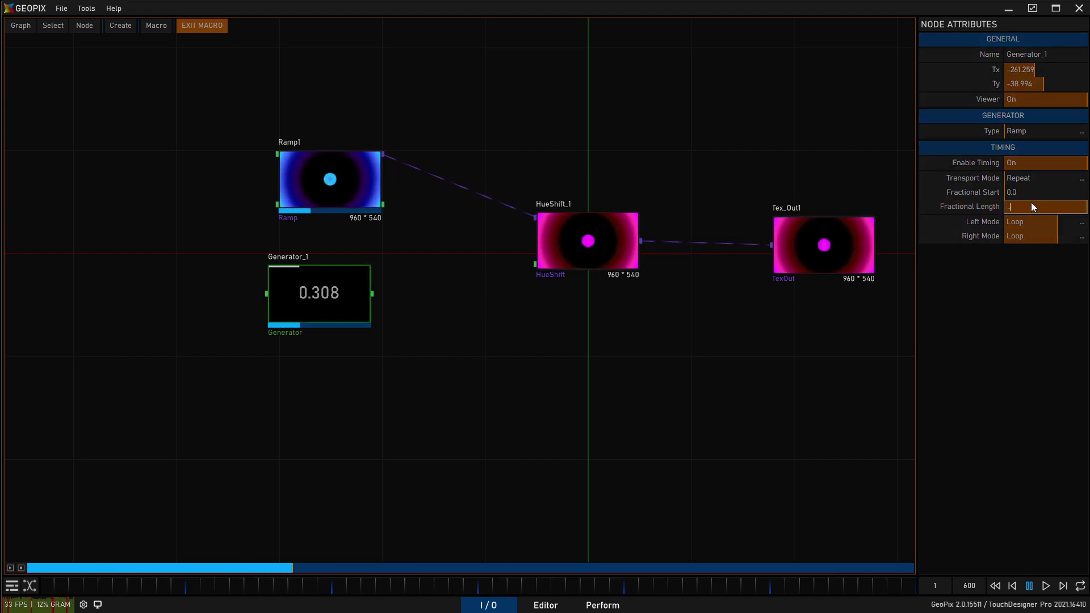
key("Return")
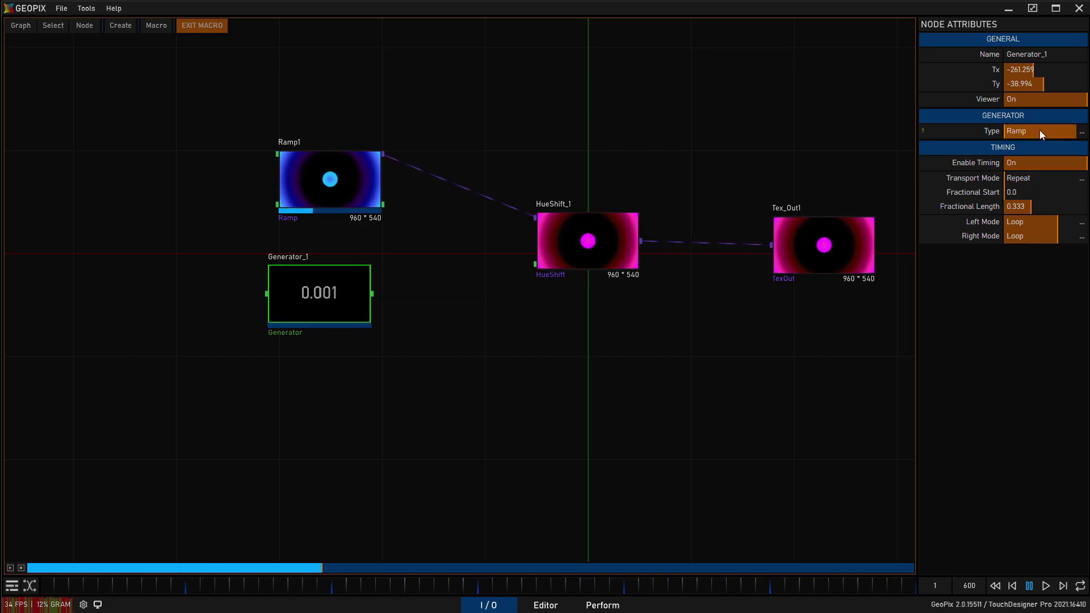
left_click(1082, 132)
left_click(1061, 153)
Connect the generator's output to the channel input of the HueShift node and position the generator below Ramp1
left_click_drag(321, 300, 535, 265)
left_click(615, 244)
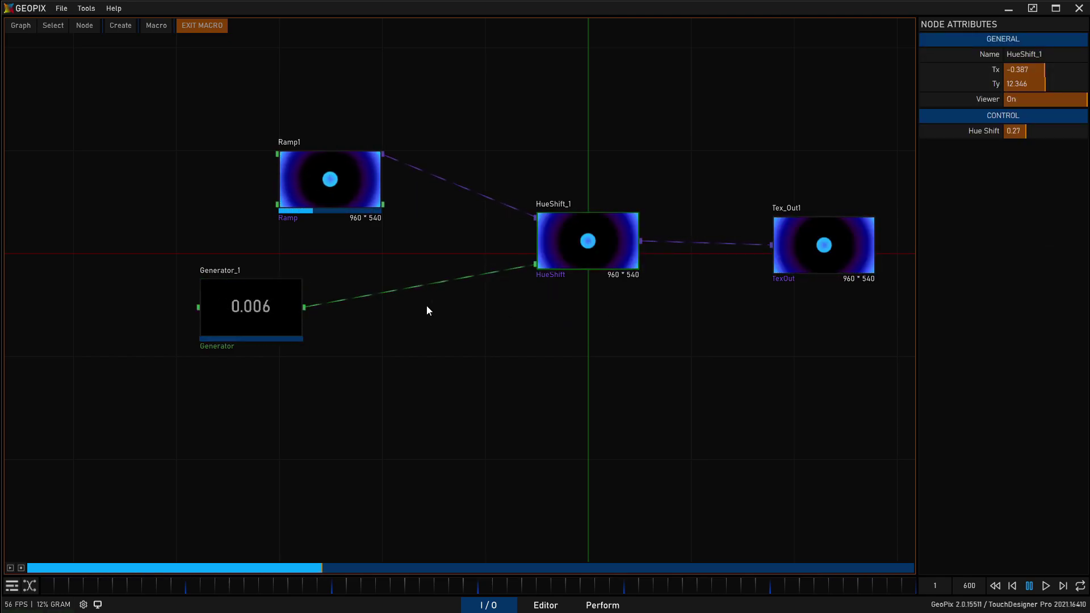
left_click(261, 318)
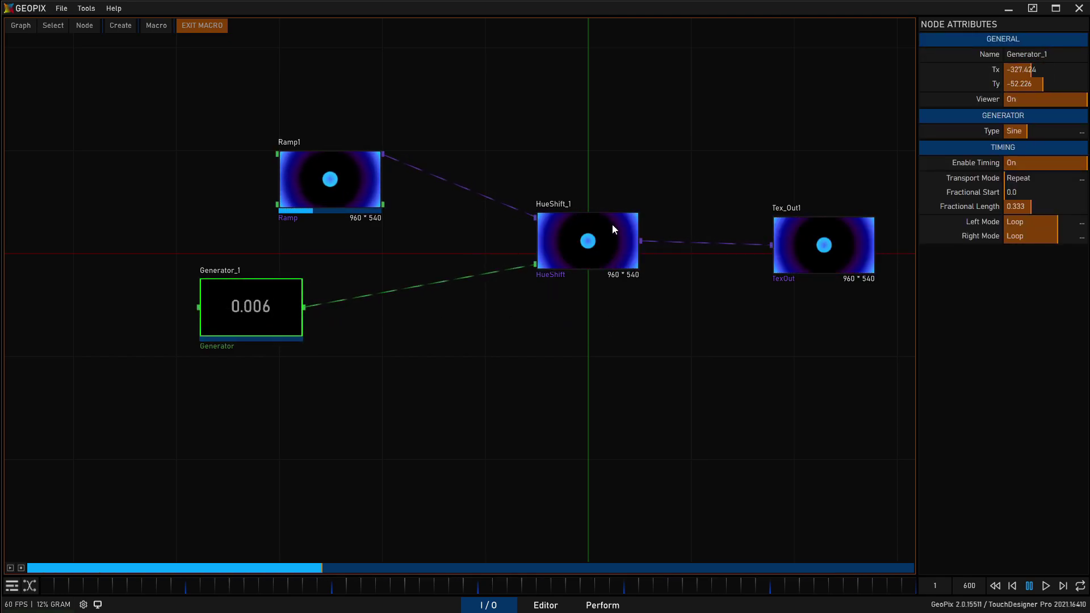
left_click_drag(227, 306, 300, 310)
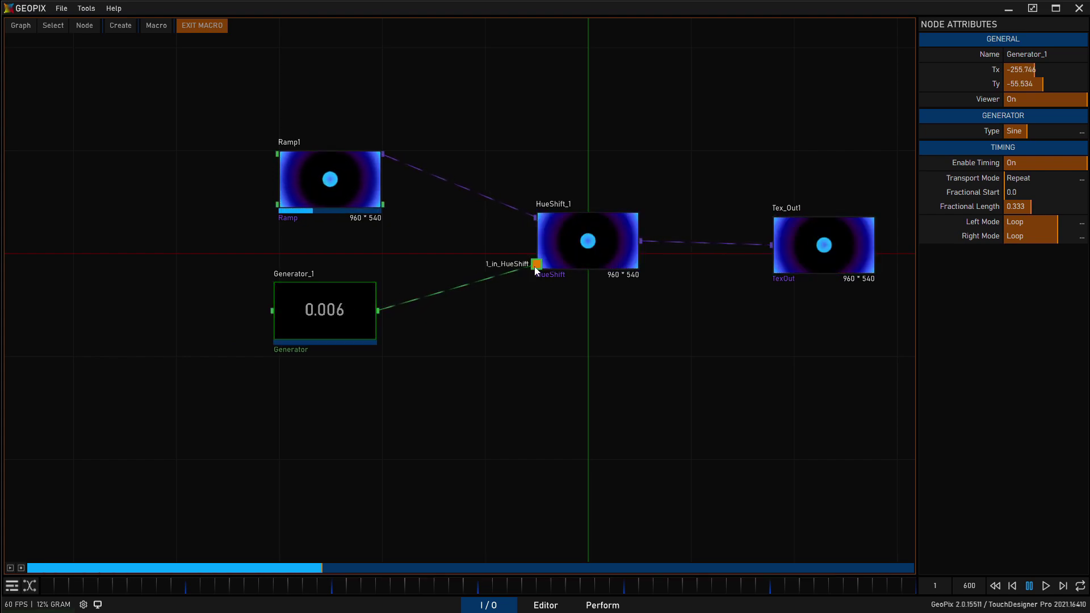
left_click(567, 241)
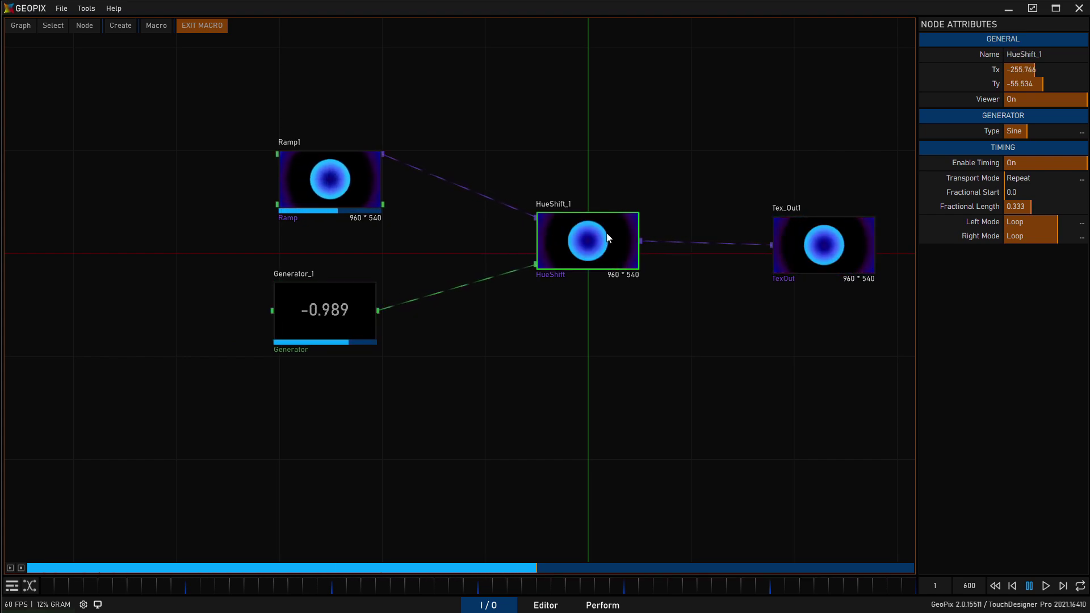
Disconnect the generator from the HueShift node to set the hue shift to 0.445 manually, and reconnect it
right_click(535, 263)
left_click_drag(1009, 132, 1015, 132)
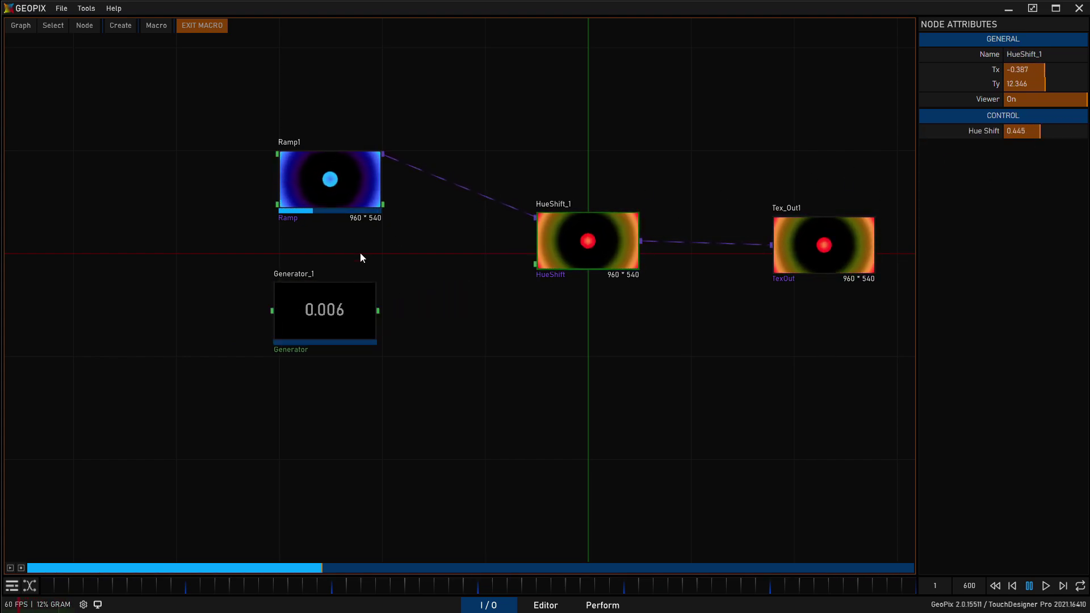
left_click_drag(537, 264, 377, 310)
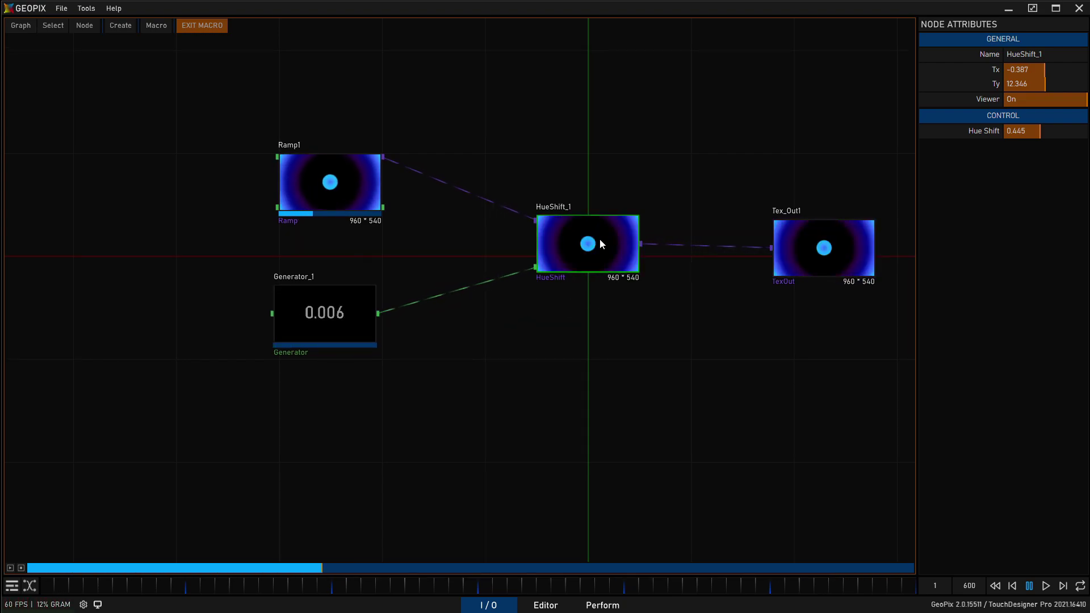
Browse the texture nodes available for creation, covering the Generative, Effects, Utilities, Capture and Load categories
key("Tab")
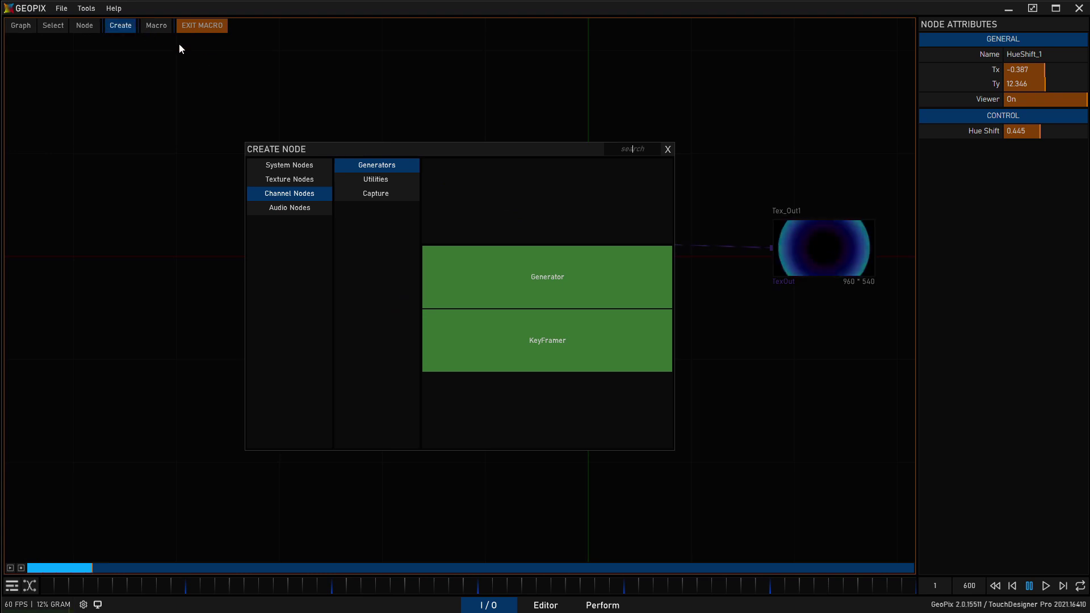
left_click(289, 179)
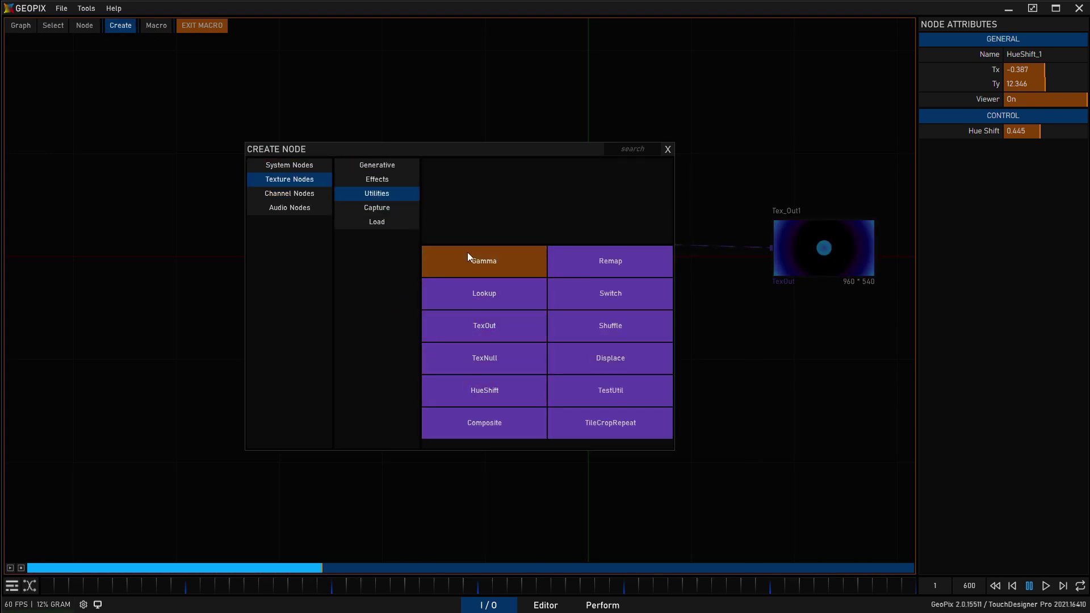
left_click(394, 165)
left_click(396, 177)
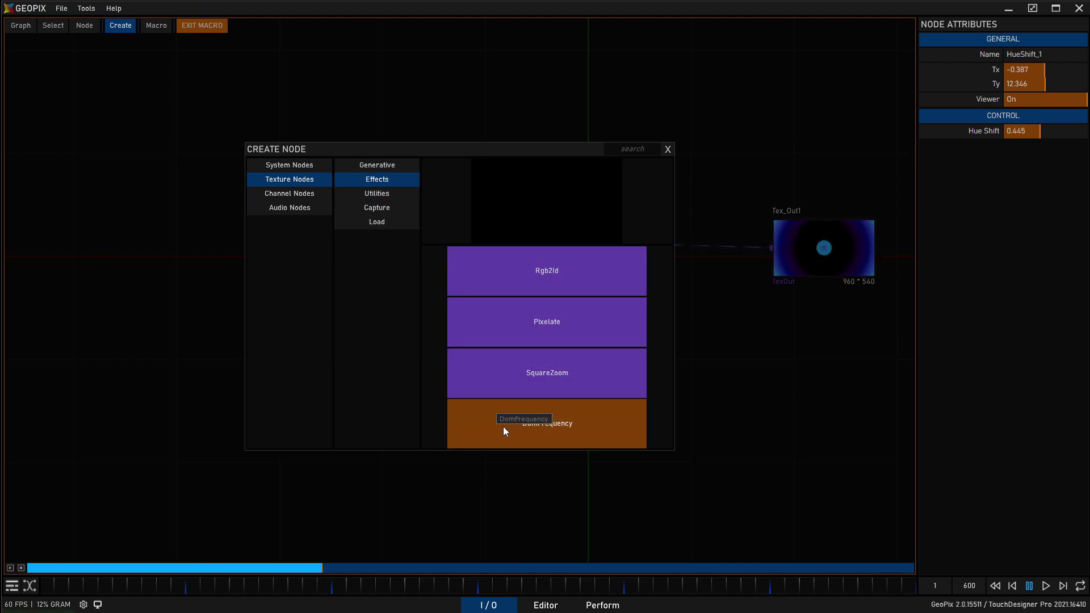
left_click(386, 175)
left_click(387, 192)
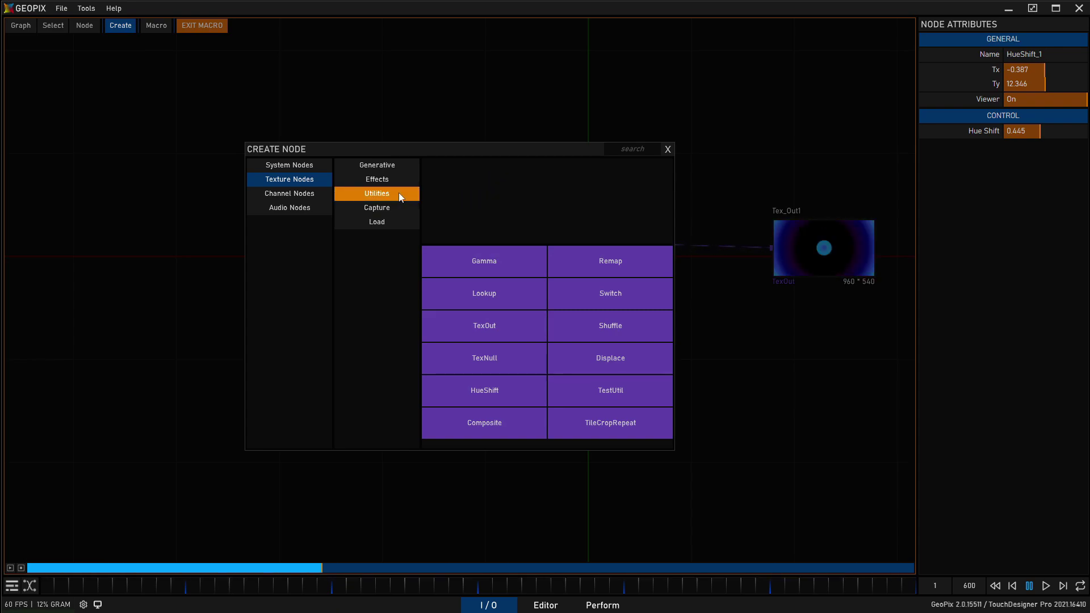
left_click(386, 178)
left_click(386, 166)
left_click(389, 211)
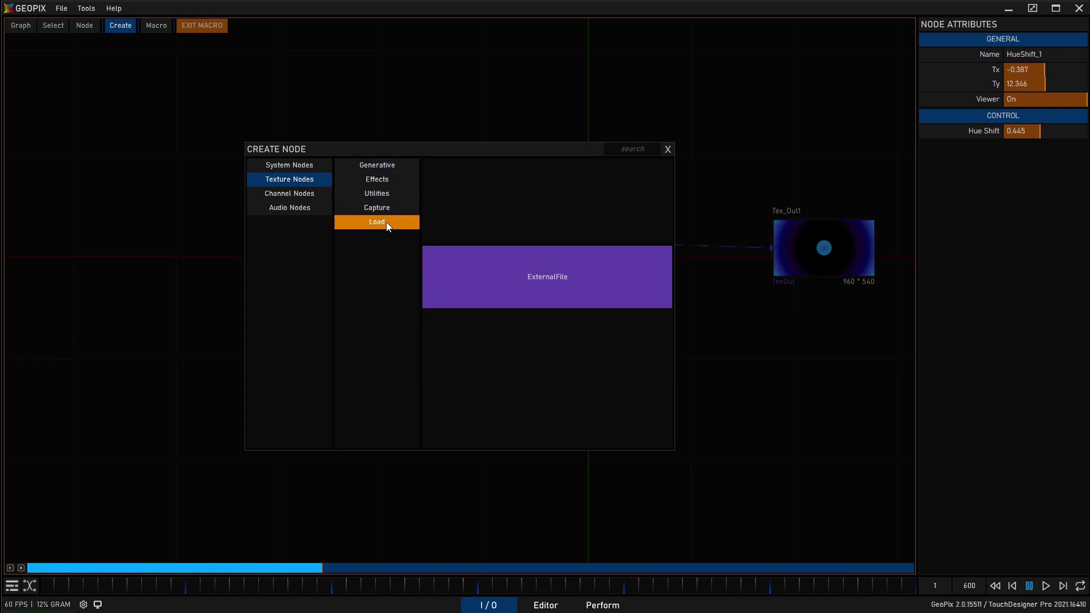
left_click(386, 222)
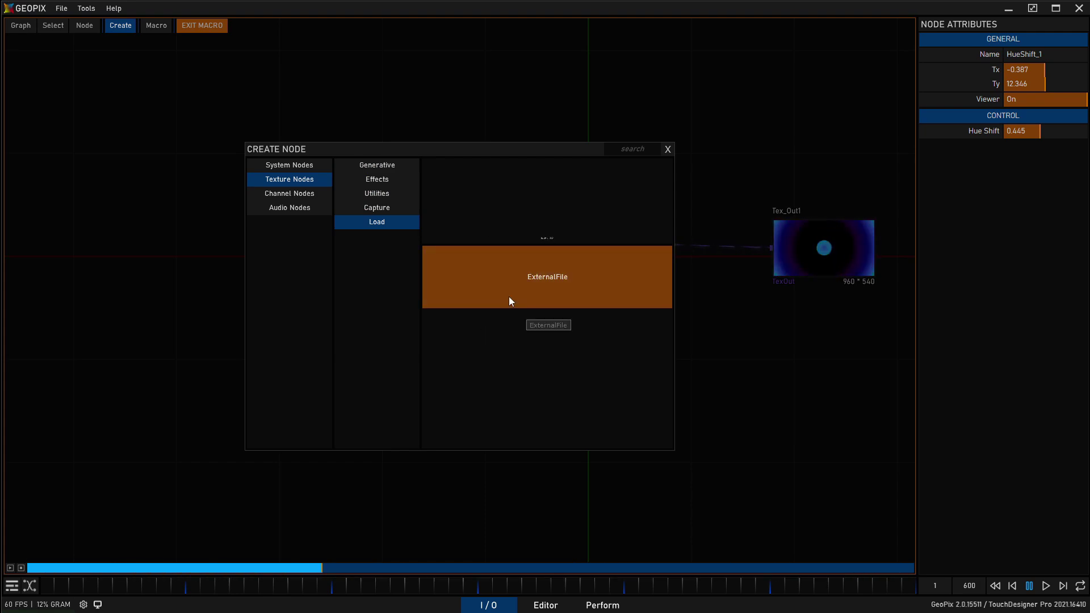
Review the system, channel and audio nodes available for creation, and close the node browser
left_click(303, 168)
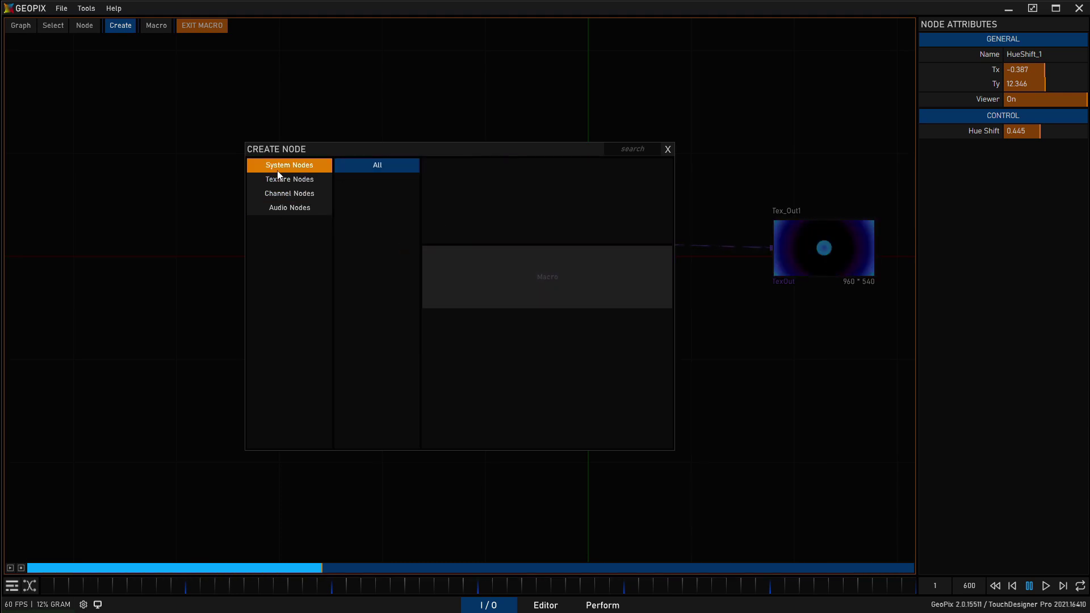
left_click(291, 193)
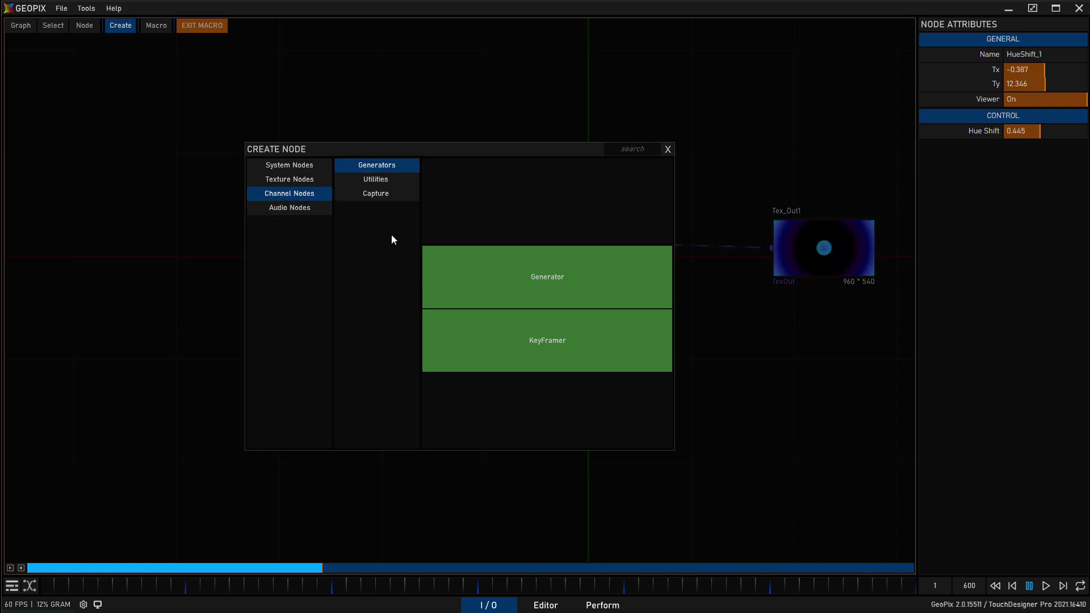
left_click(384, 195)
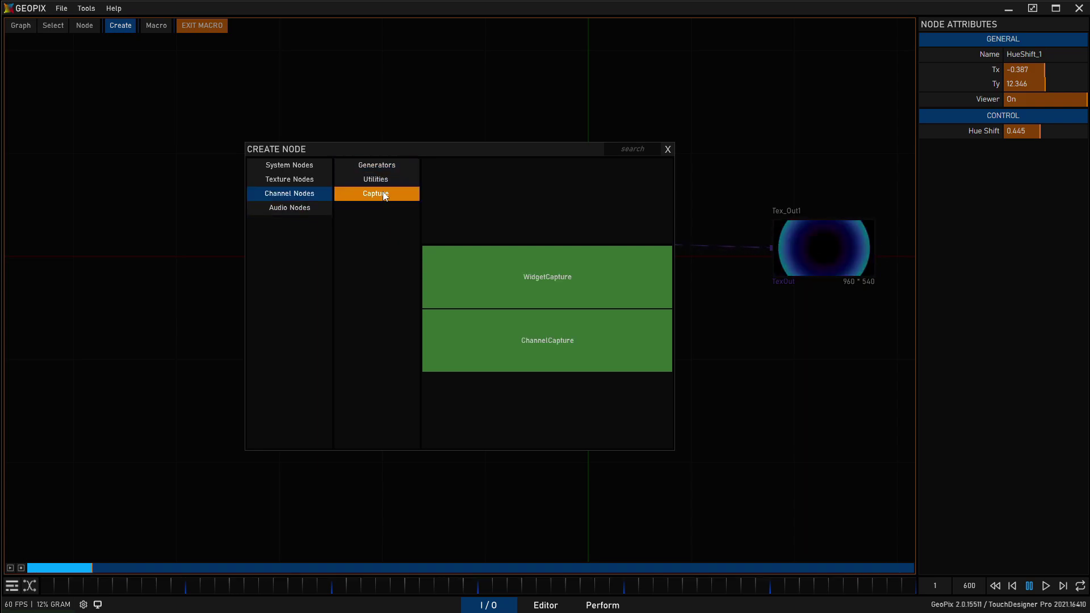
left_click(312, 210)
left_click(668, 150)
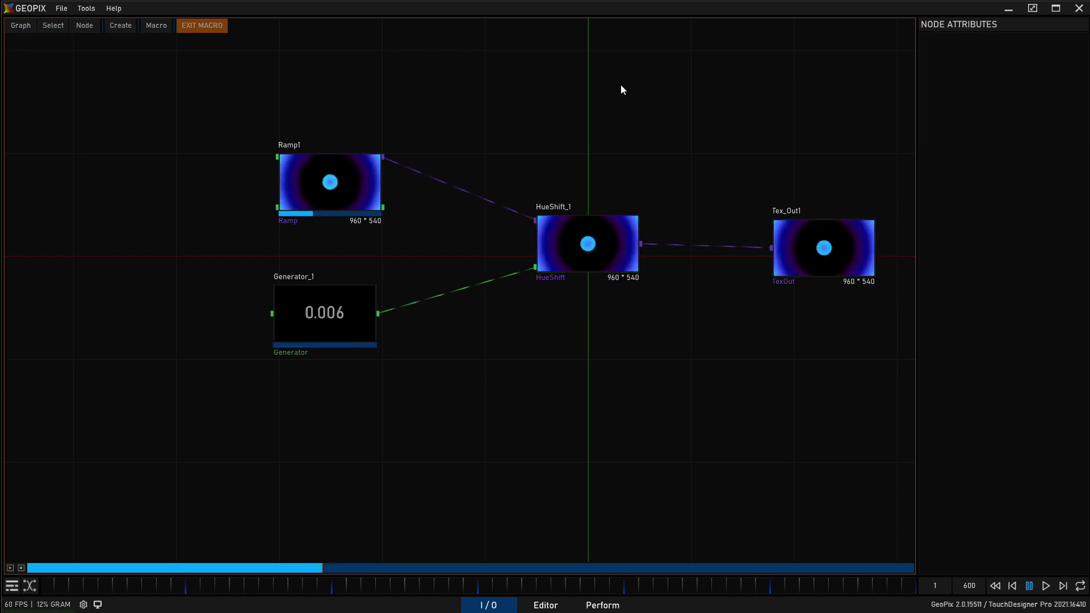
Connect Ramp1 directly to Tex_Out1 and delete the HueShift and Generator nodes
left_click_drag(770, 248, 374, 263)
left_click(574, 239)
key("Delete")
left_click(354, 309)
key("Delete")
Move the Ramp1 and Tex_Out1 nodes closer together at roughly the same height
left_click_drag(790, 265, 717, 277)
left_click_drag(385, 245, 421, 244)
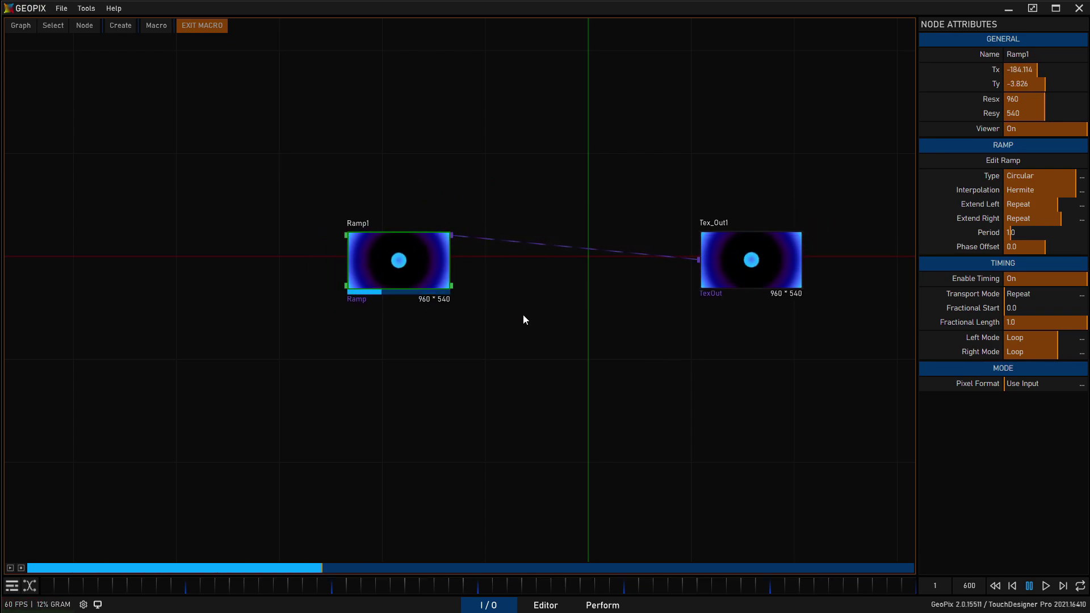
left_click(433, 126)
middle_click_drag(551, 149, 409, 182)
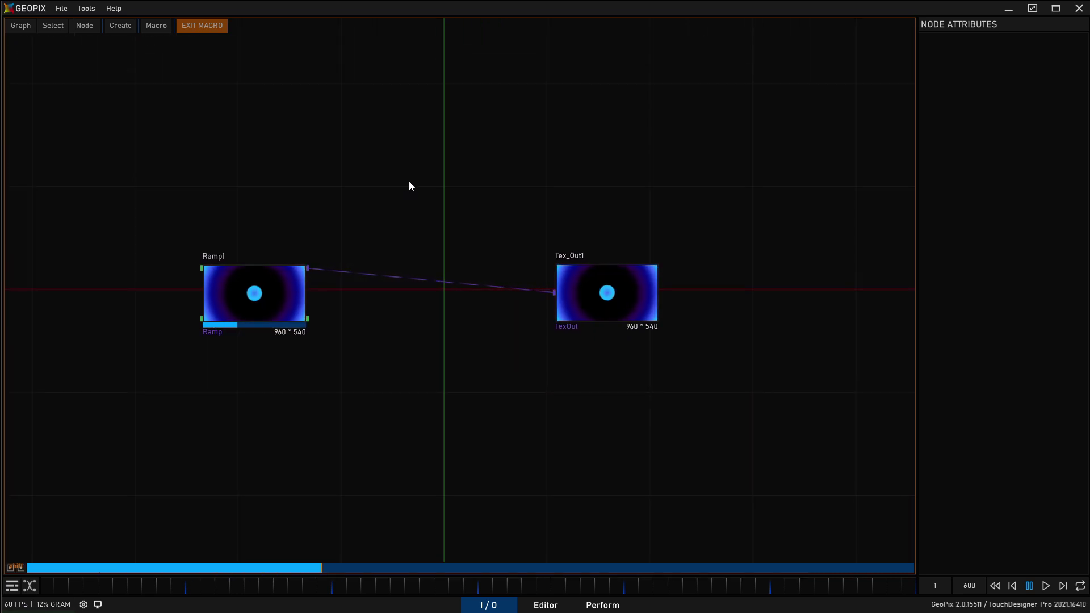
Switch to the TouchDesigner network editor, jump to the MASK_EDITOR bookmark and display the list of bookmarks
key("Escape")
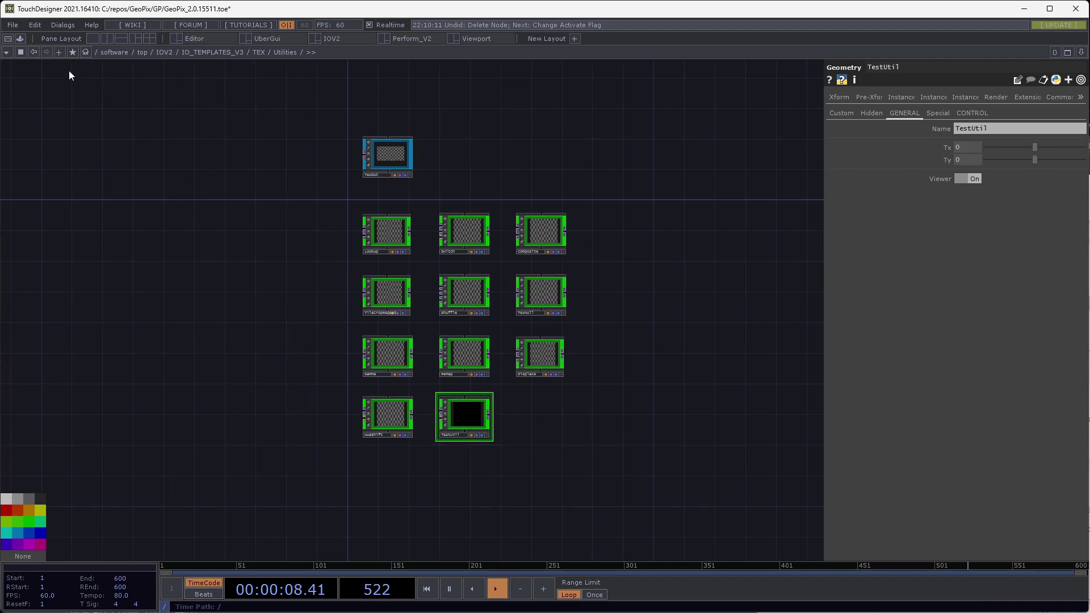
left_click(72, 52)
left_click(89, 97)
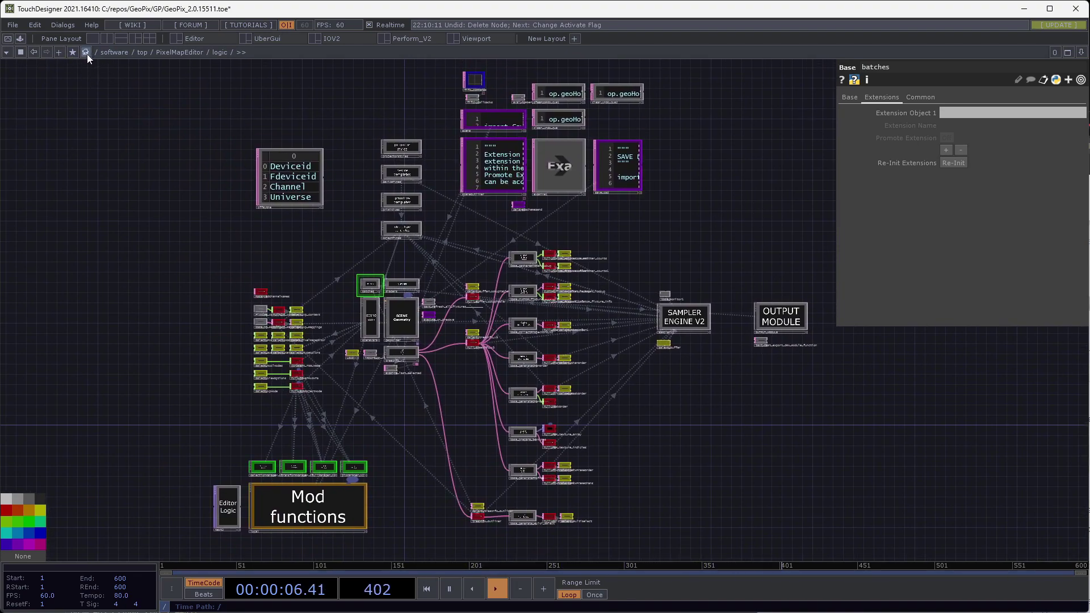
left_click(72, 52)
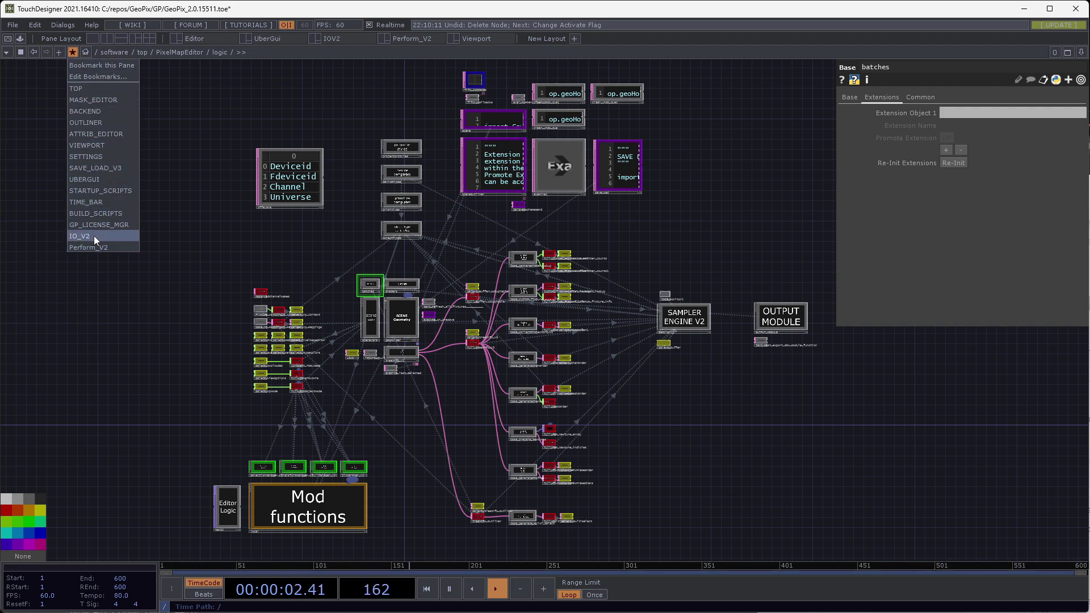
Return to the project root and navigate through the software and top containers into the IOV2 container
left_click(86, 50)
left_click_drag(238, 165, 220, 256)
scroll(221, 256, "down", 3)
scroll(459, 352, "up", 5)
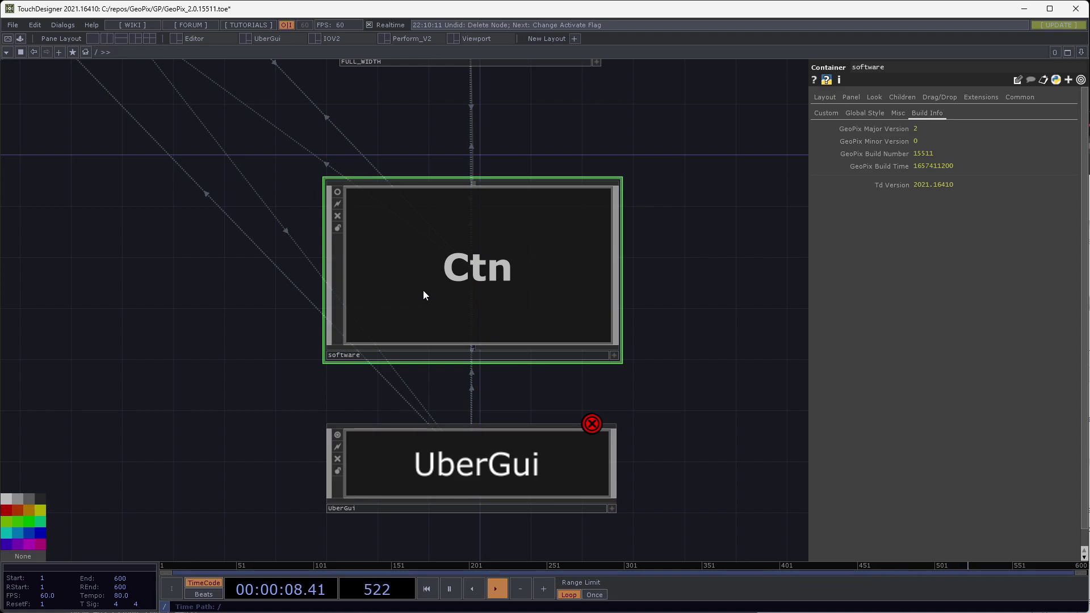
scroll(424, 291, "up", 5)
scroll(408, 390, "up", 4)
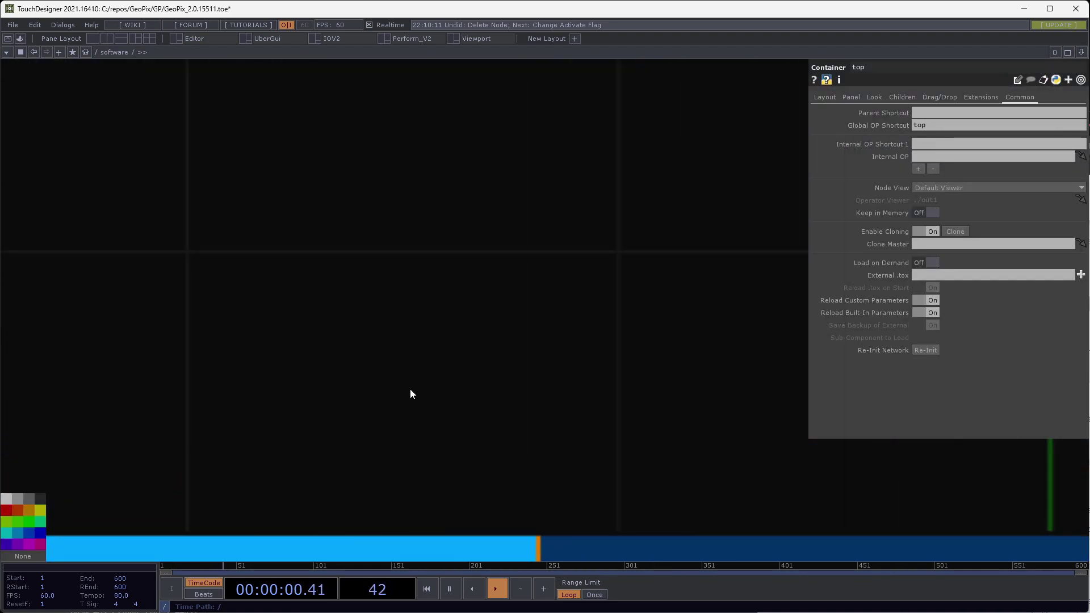
scroll(317, 272, "up", 4)
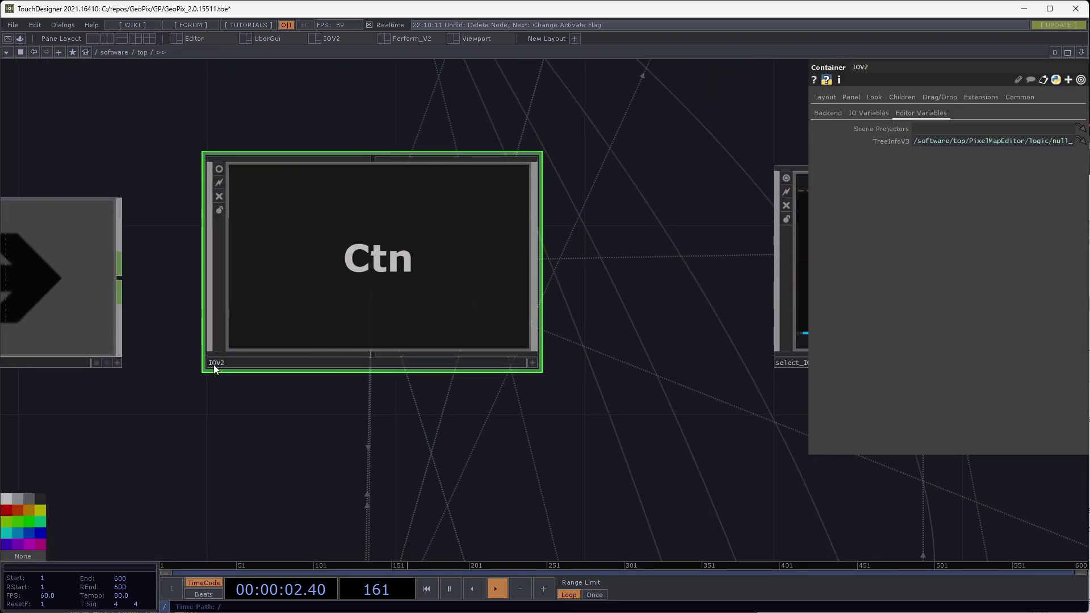
scroll(284, 270, "up", 5)
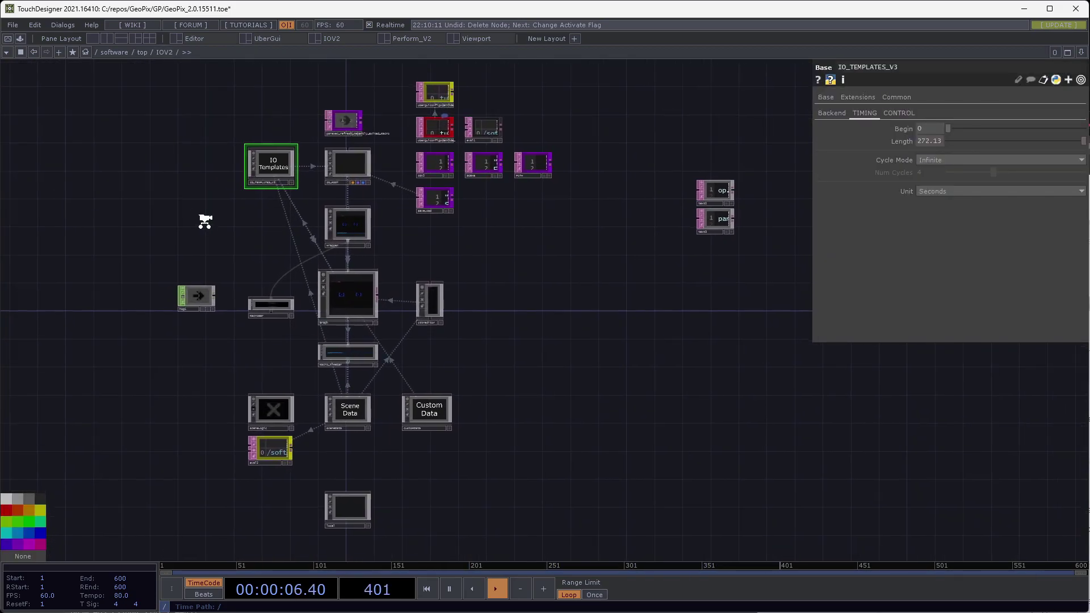
Enter the IO_TEMPLATES_V3 component inside IOV2 and bring all of its category components into view
scroll(261, 164, "up", 5)
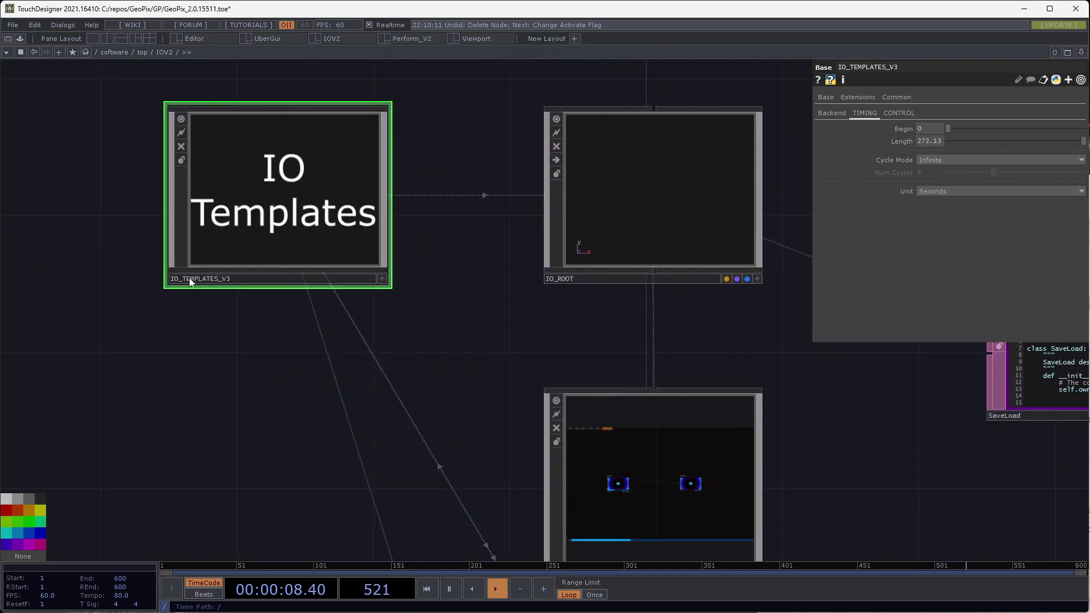
scroll(238, 262, "up", 2)
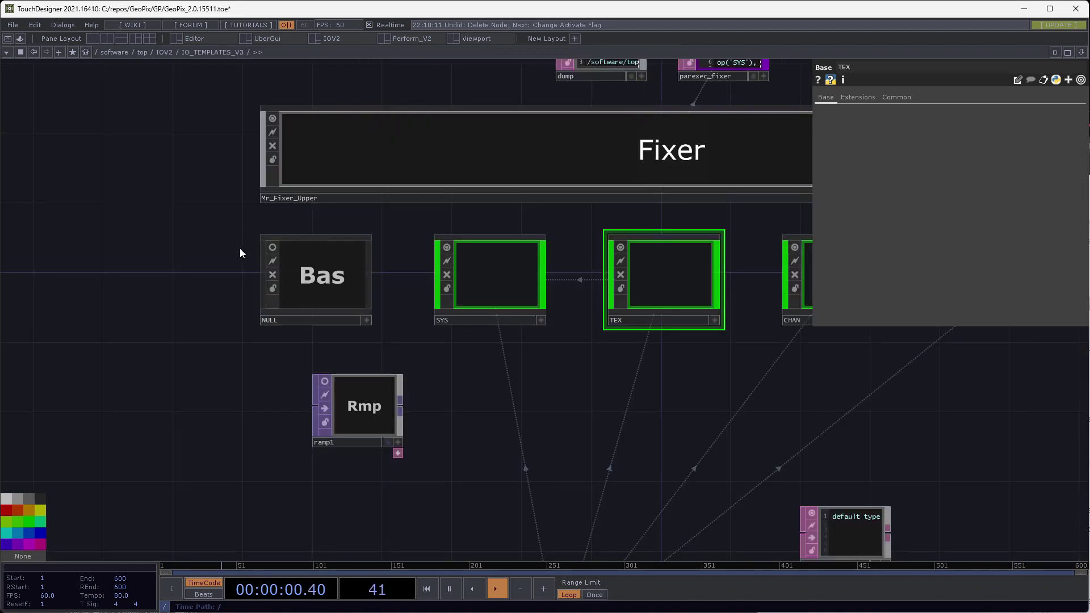
scroll(454, 366, "down", 3)
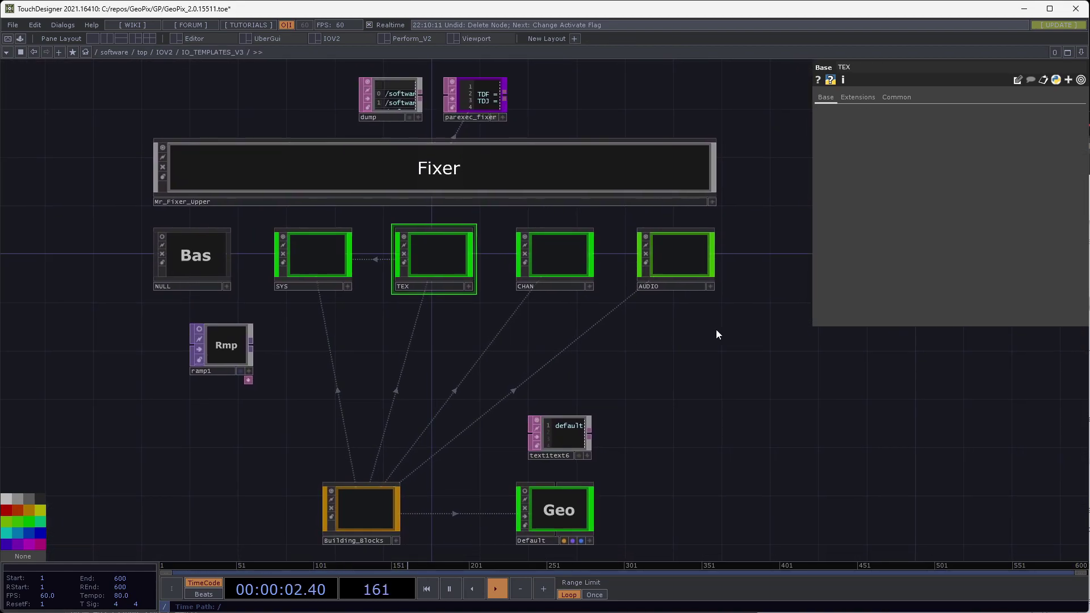
Examine the SYS, TEX, CHAN and AUDIO category components and the network around them
right_click_drag(741, 330, 209, 228)
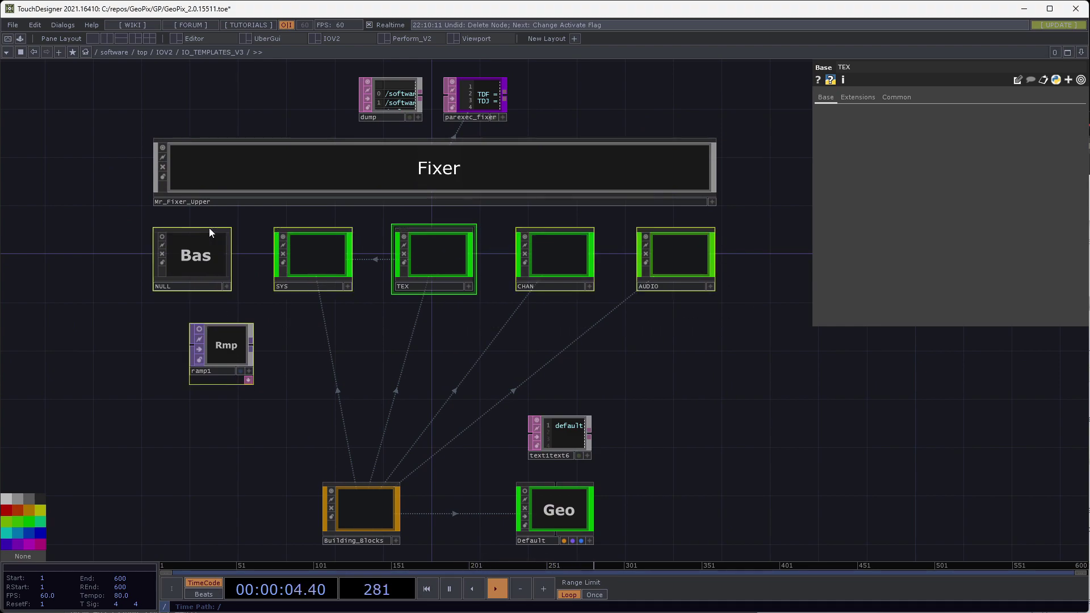
left_click(322, 247)
left_click(427, 258)
left_click(547, 255)
left_click(672, 260)
left_click_drag(387, 398, 389, 397)
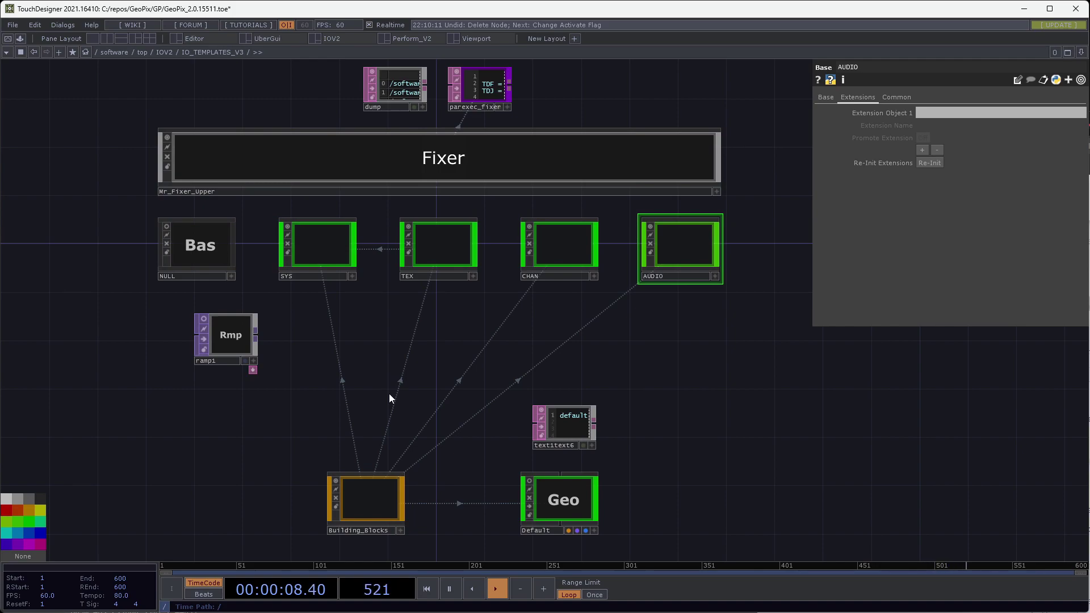
scroll(697, 387, "down", 5)
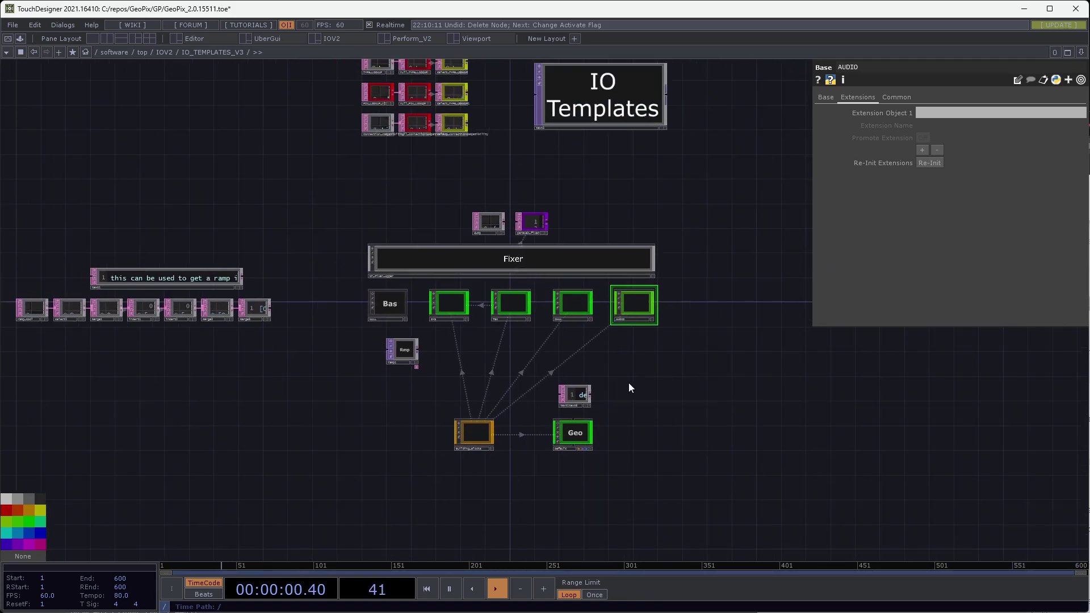
left_click_drag(708, 428, 718, 461)
scroll(548, 383, "up", 5)
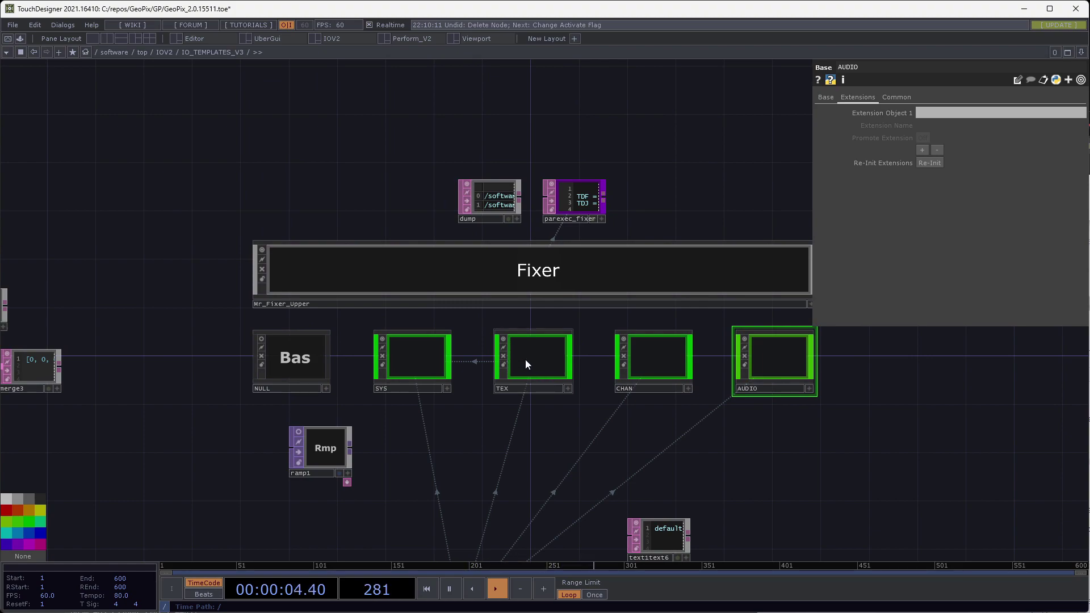
Enter the TEX component and review its Generative, Effects, Utilities, Capture and Load subcategories
left_click(527, 361)
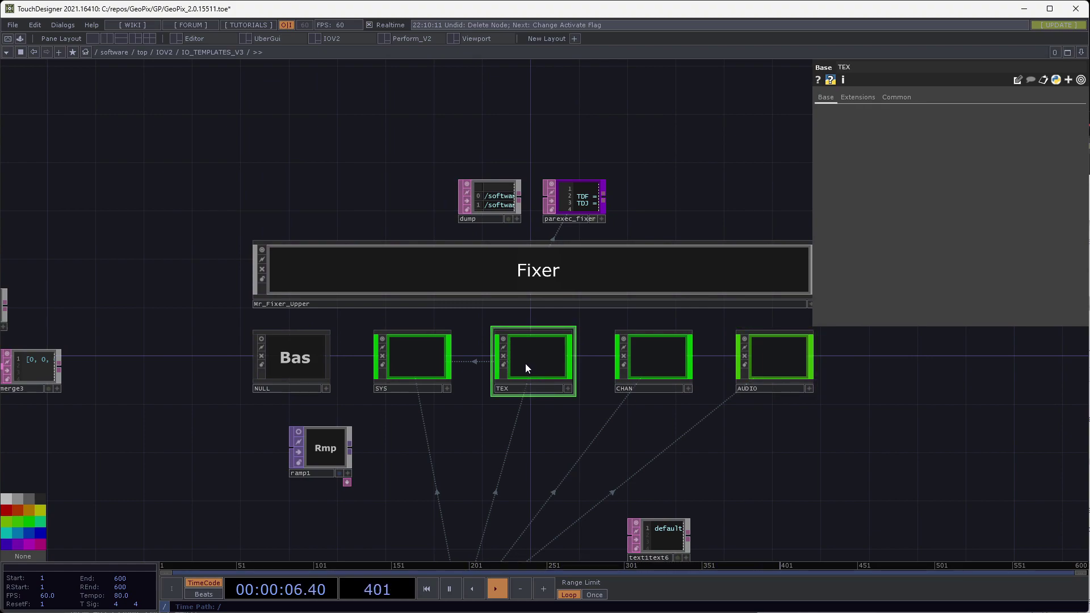
scroll(525, 363, "up", 8)
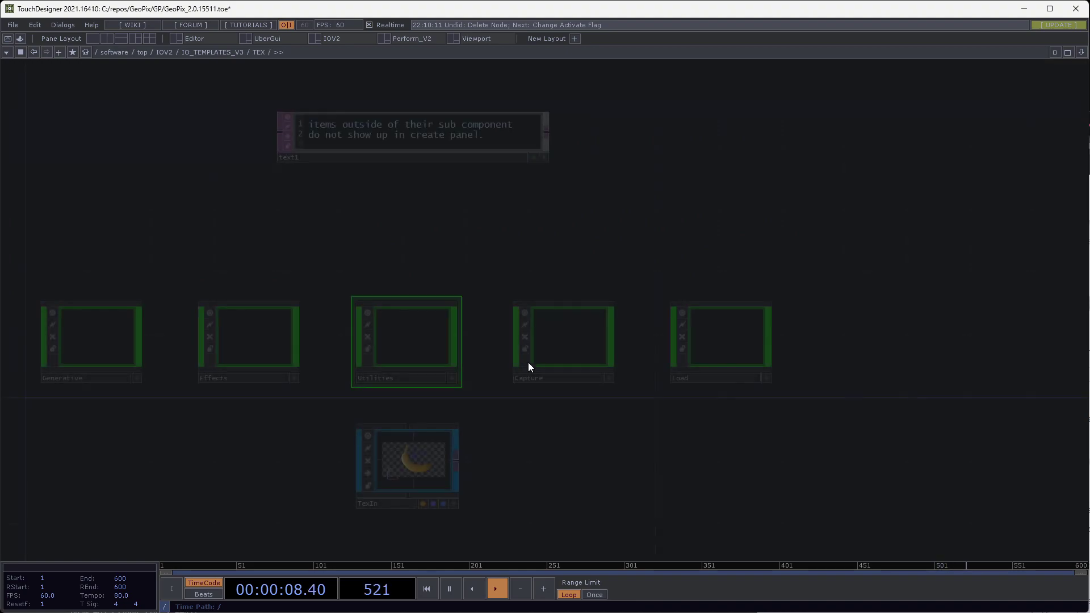
left_click_drag(49, 234, 799, 392)
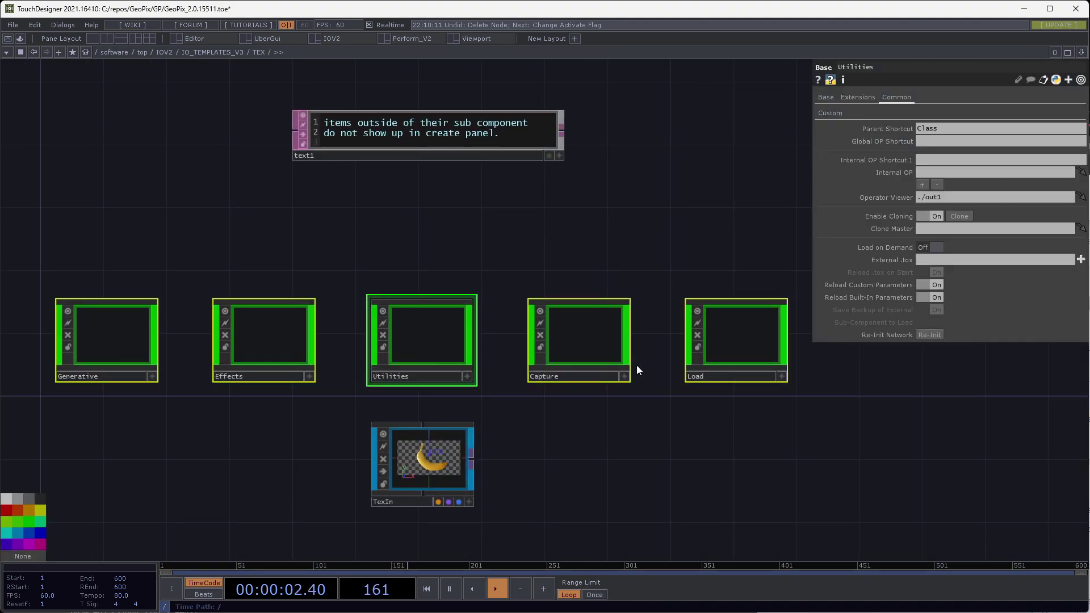
left_click(124, 332)
left_click(281, 332)
left_click(454, 329)
left_click_drag(499, 248, 795, 385)
left_click_drag(26, 238, 488, 396)
left_click(113, 308)
left_click_drag(173, 248, 190, 249)
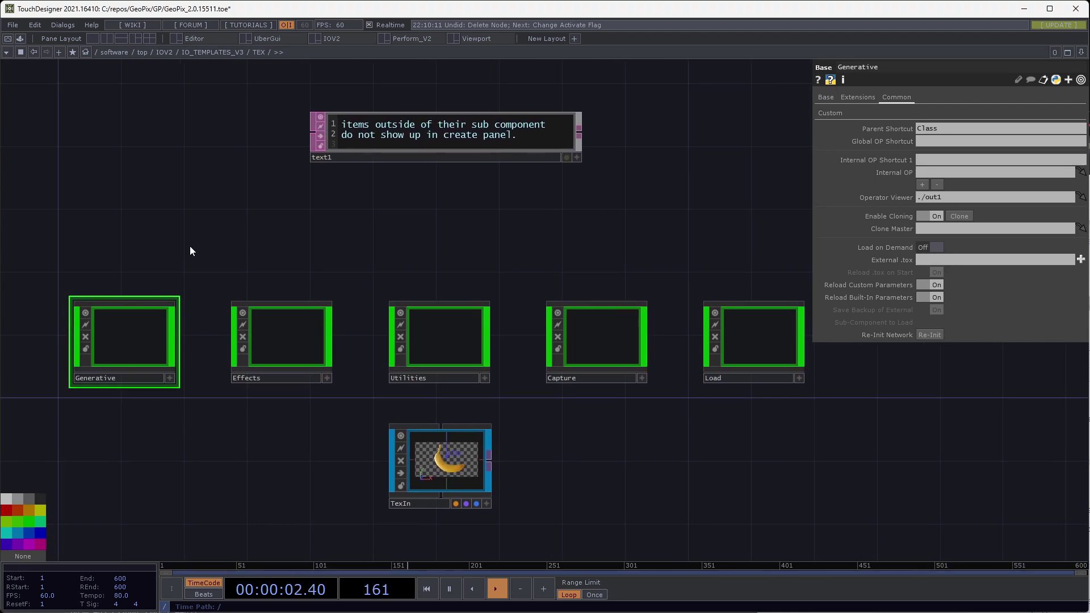
left_click_drag(272, 244, 288, 245)
Enter the Utilities component and review the texture node templates stored in it
left_click(455, 335)
double_click(453, 339)
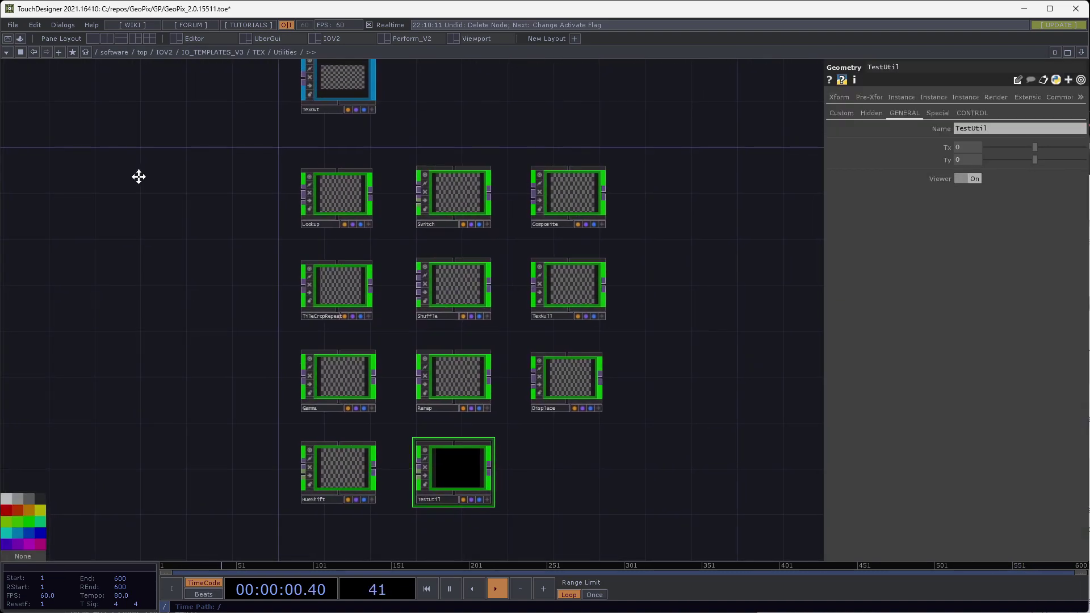
scroll(225, 176, "down", 3)
left_click_drag(181, 89, 597, 483)
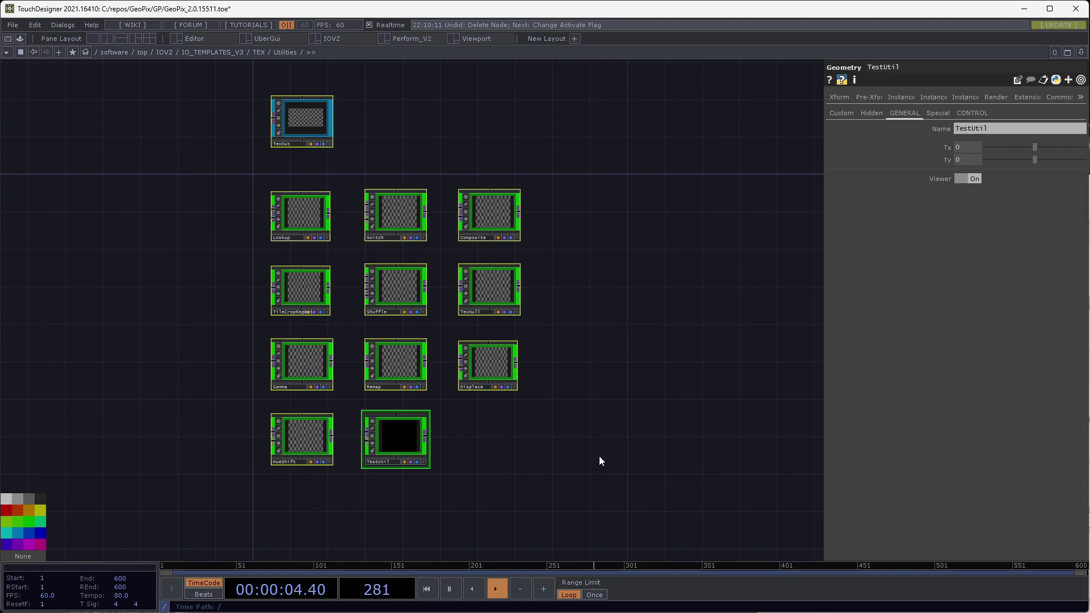
left_click(594, 452)
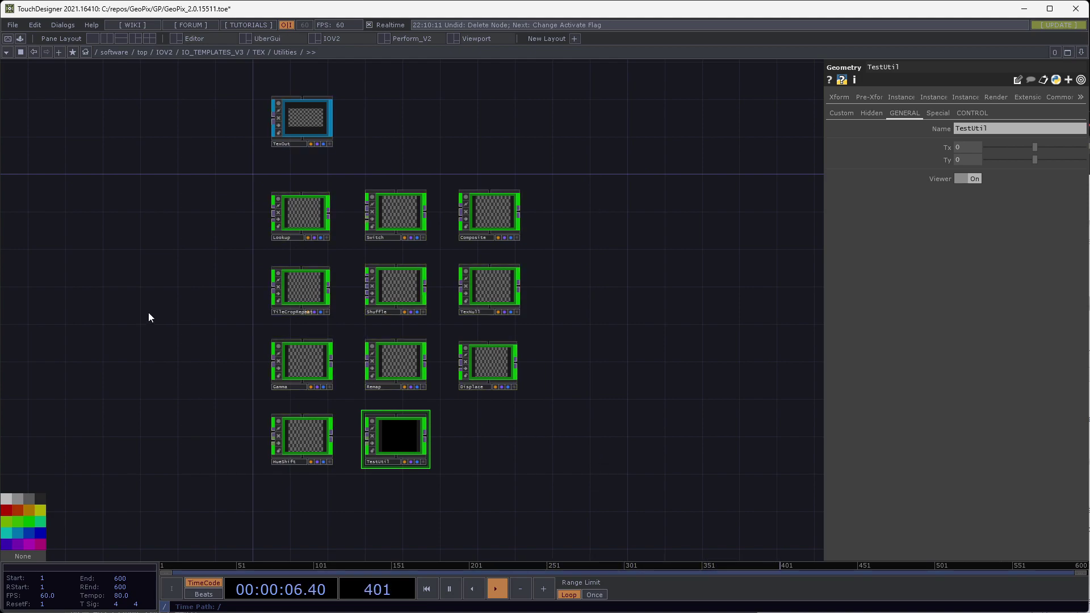
Delete the TestUtil node from the Utilities network
middle_click_drag(148, 312, 168, 273)
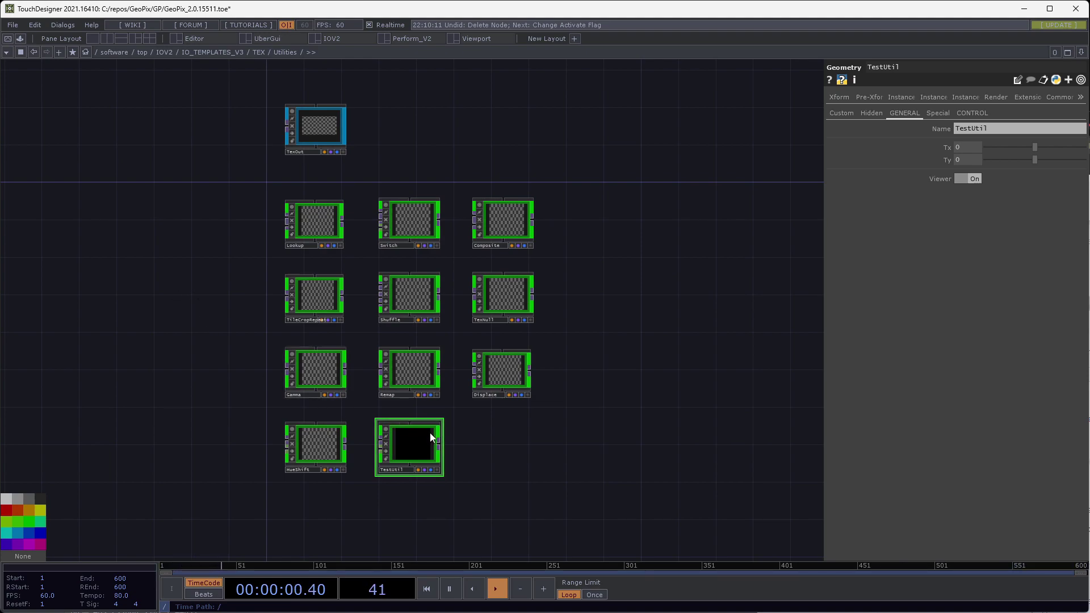
key("Delete")
middle_click_drag(450, 448, 462, 444)
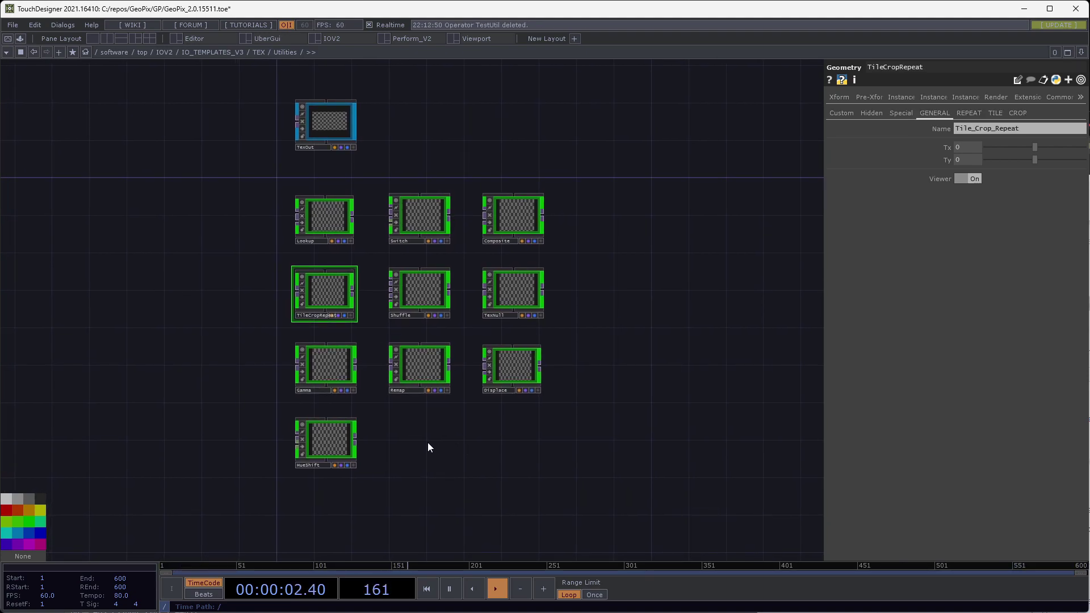
Duplicate the HueShift node and place the copy beside it, beneath the Remap node
left_click(340, 219)
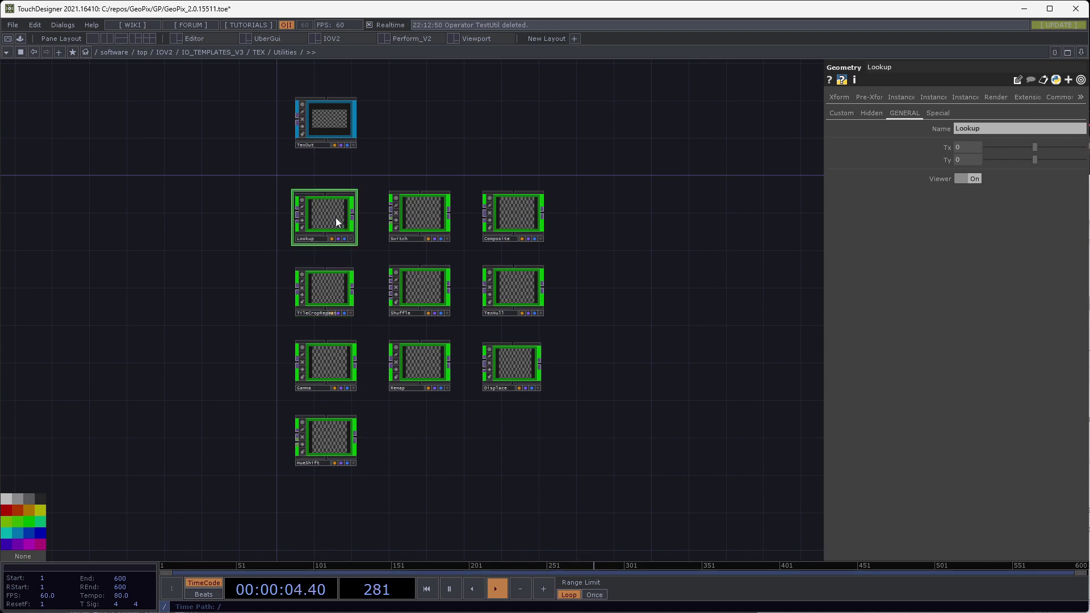
left_click_drag(484, 447, 486, 447)
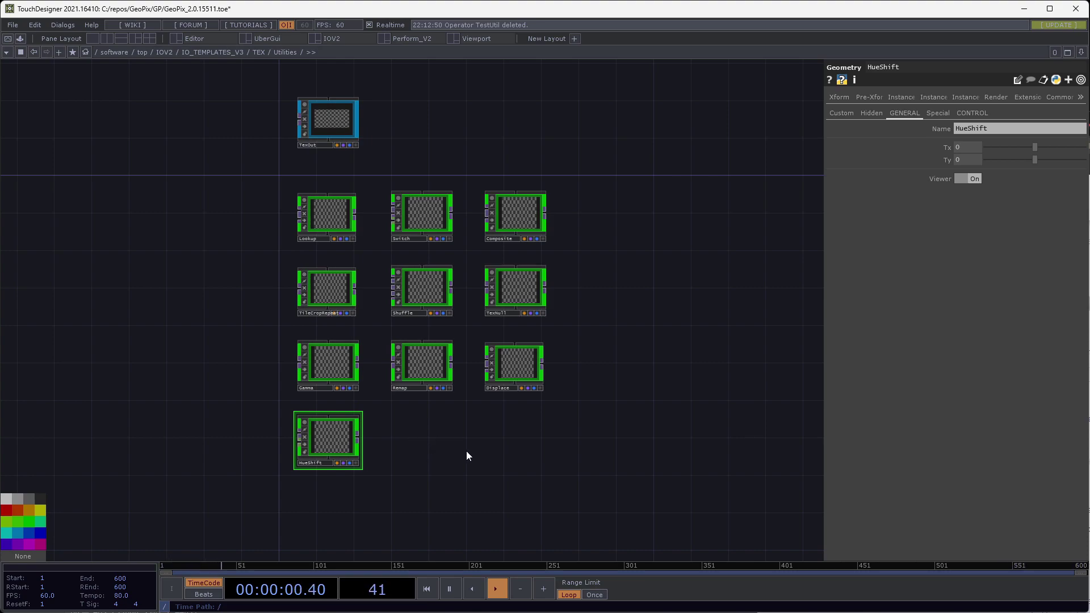
left_click_drag(438, 444, 442, 435)
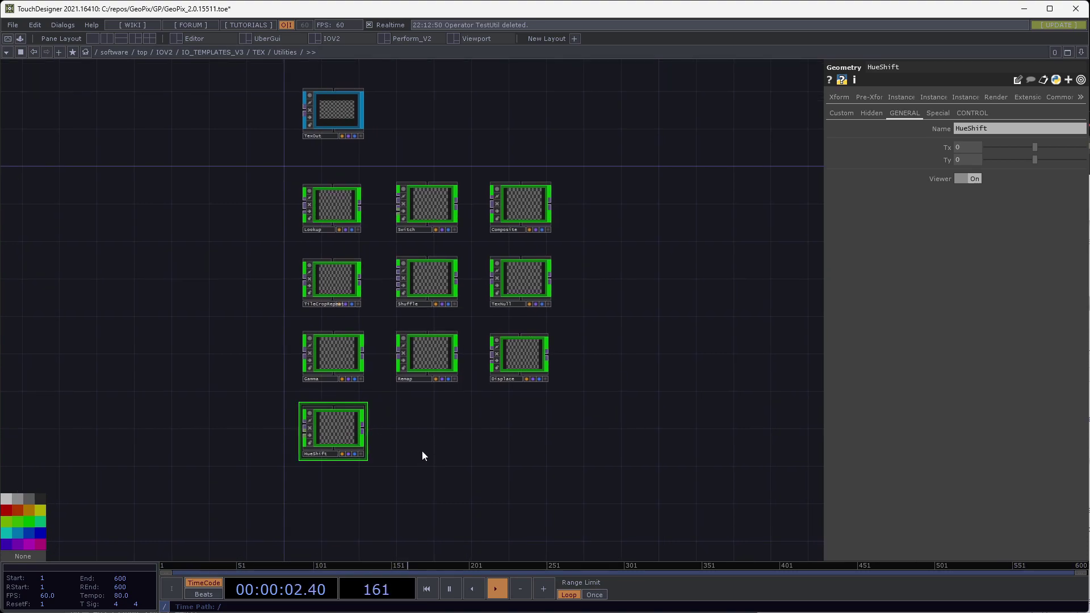
scroll(310, 471, "up", 5)
scroll(382, 333, "down", 3)
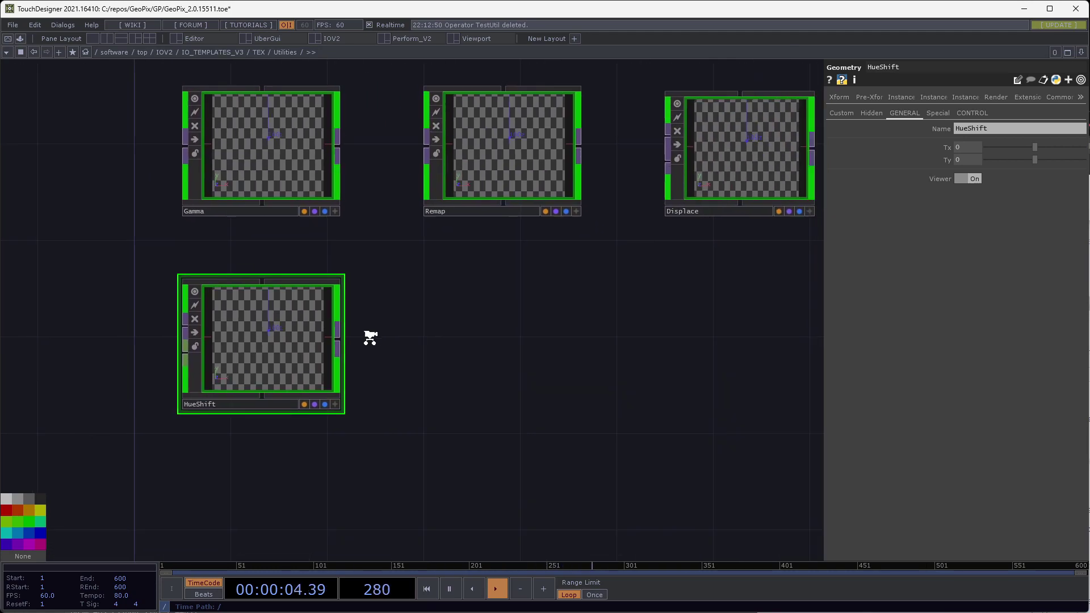
key("ctrl+v")
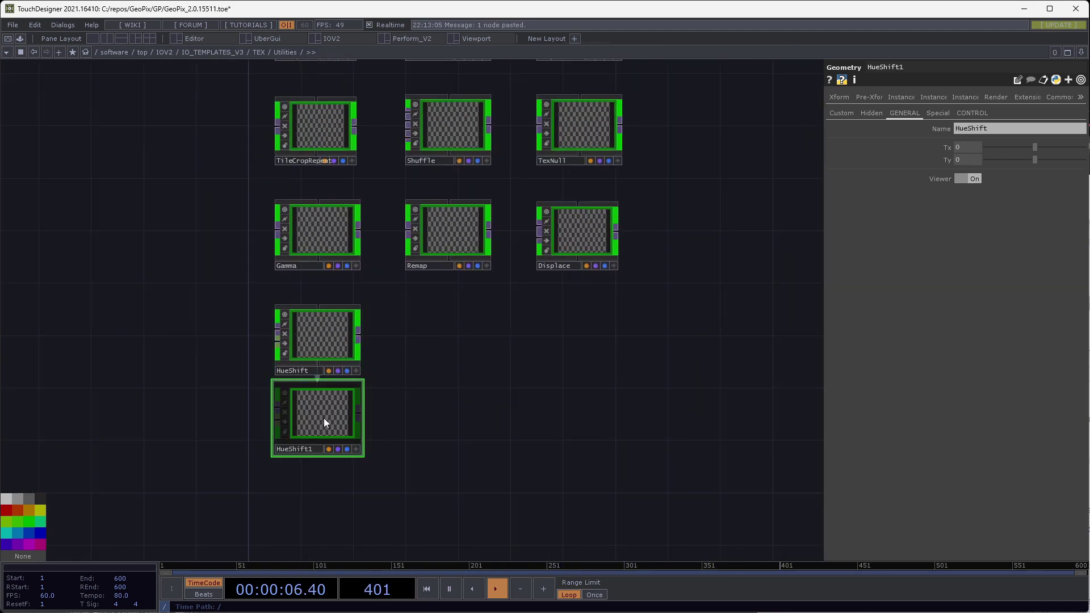
left_click(455, 346)
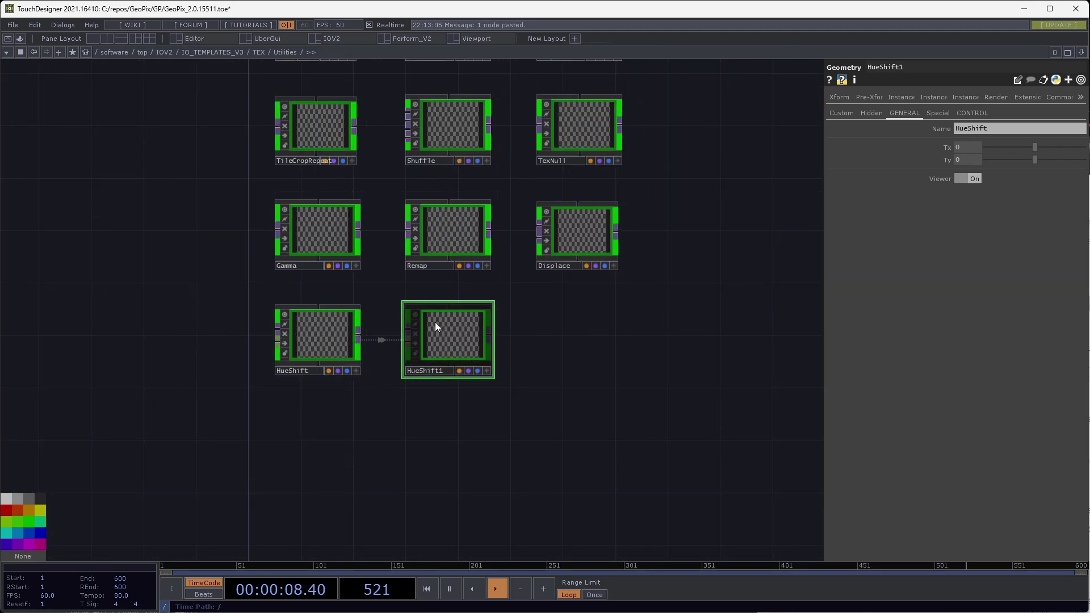
Examine the existing utility templates around the duplicate, including HueShift, Gamma, Remap and Displace
scroll(436, 323, "up", 3)
left_click_drag(322, 263, 345, 281)
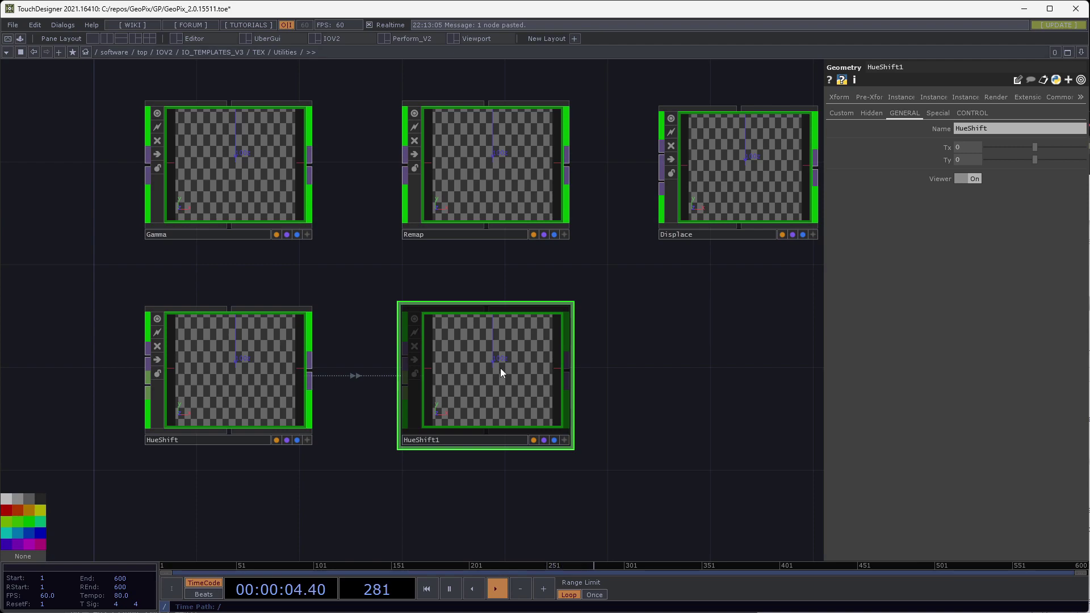
left_click(216, 365)
left_click(192, 204)
left_click(509, 205)
left_click(619, 272)
scroll(550, 246, "up", 5)
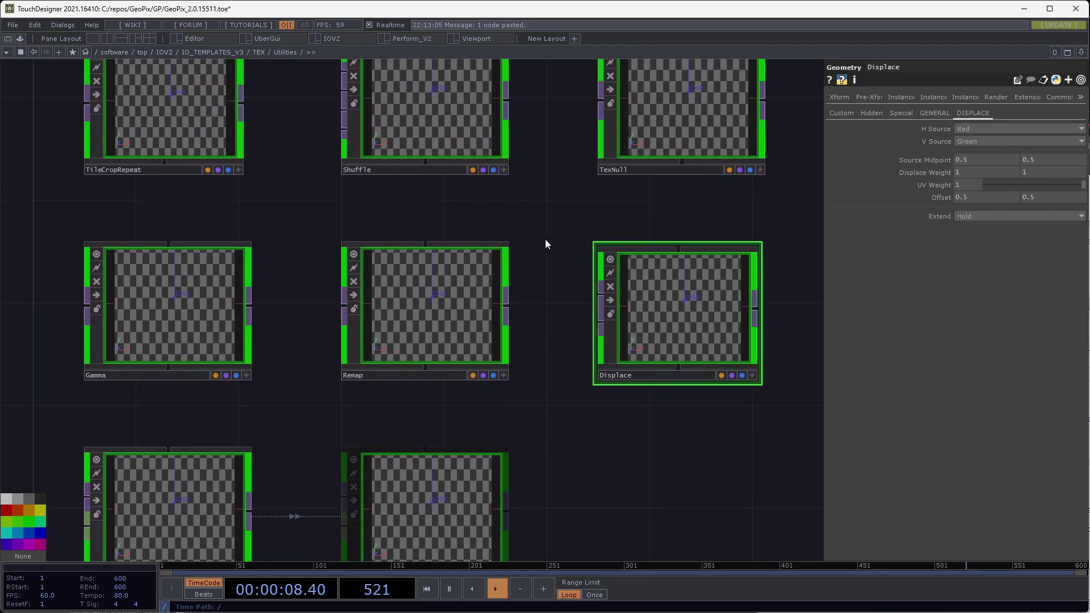
left_click(706, 214)
left_click(725, 369)
scroll(637, 317, "down", 5)
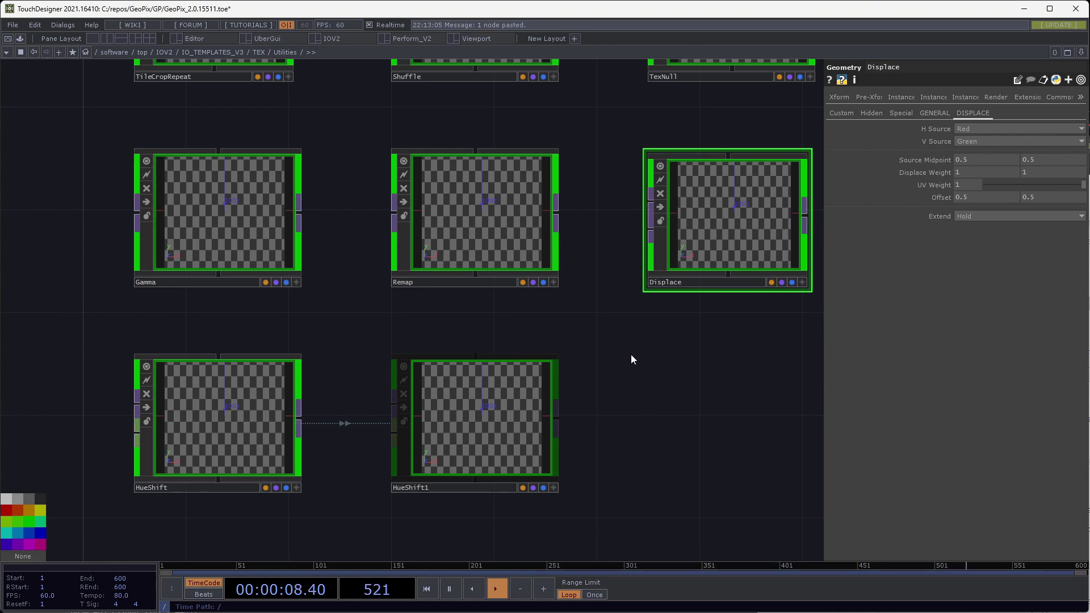
Show HueShift's Common parameters, expand its Clone Master expression and widen the parameter area to read it in full
left_click_drag(698, 382, 706, 325)
left_click(462, 384)
left_click(245, 395)
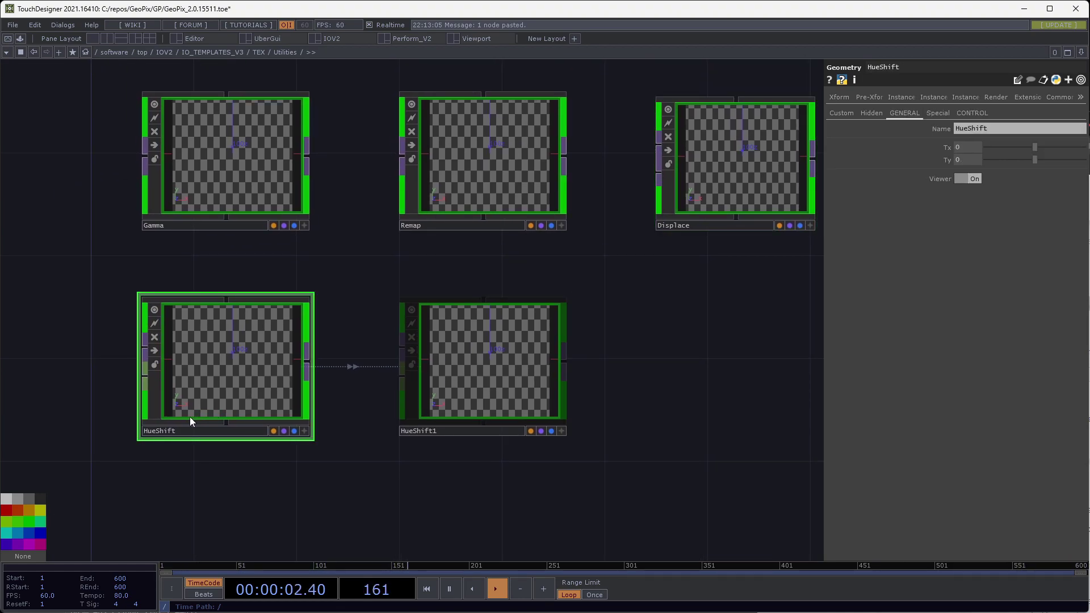
left_click(1059, 96)
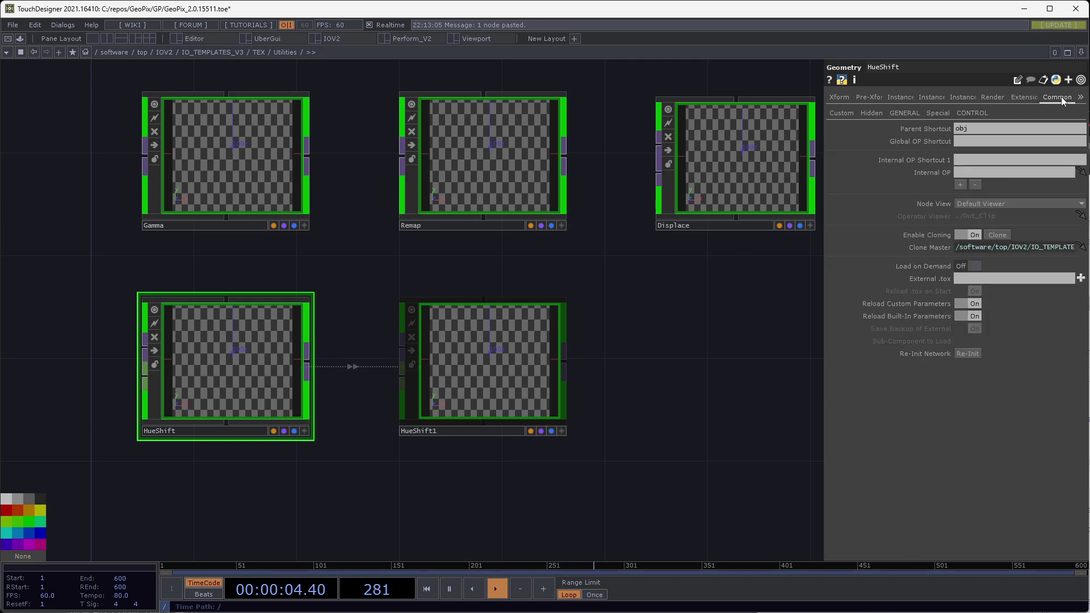
left_click(936, 247)
left_click_drag(825, 250, 724, 250)
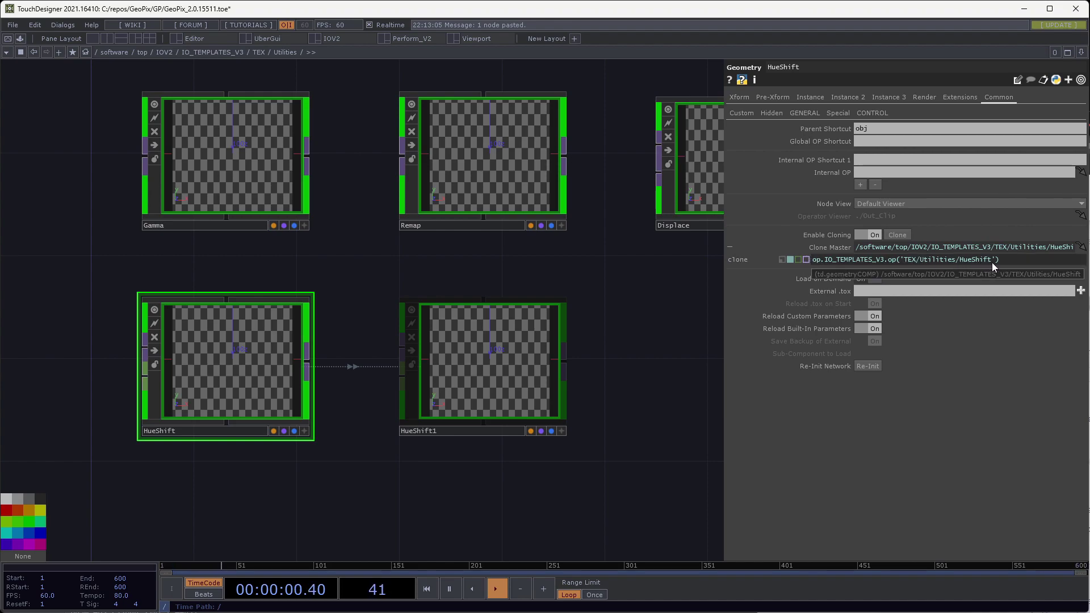
Compare the node name in HueShift's Clone Master expression with the operator's own name, and inspect the parameter's full path
left_click_drag(982, 260, 963, 259)
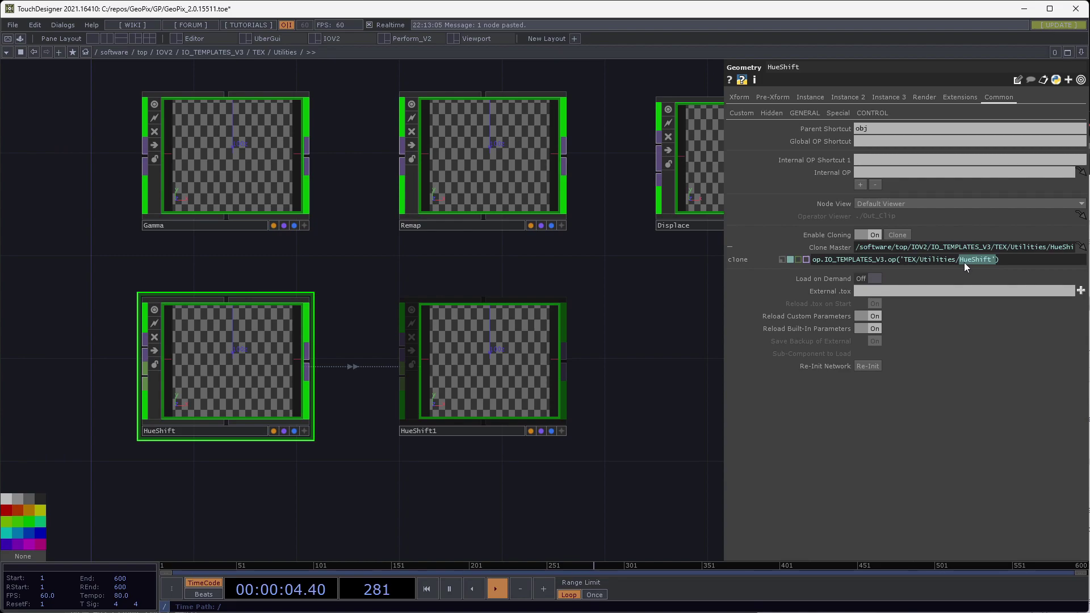
left_click(182, 429)
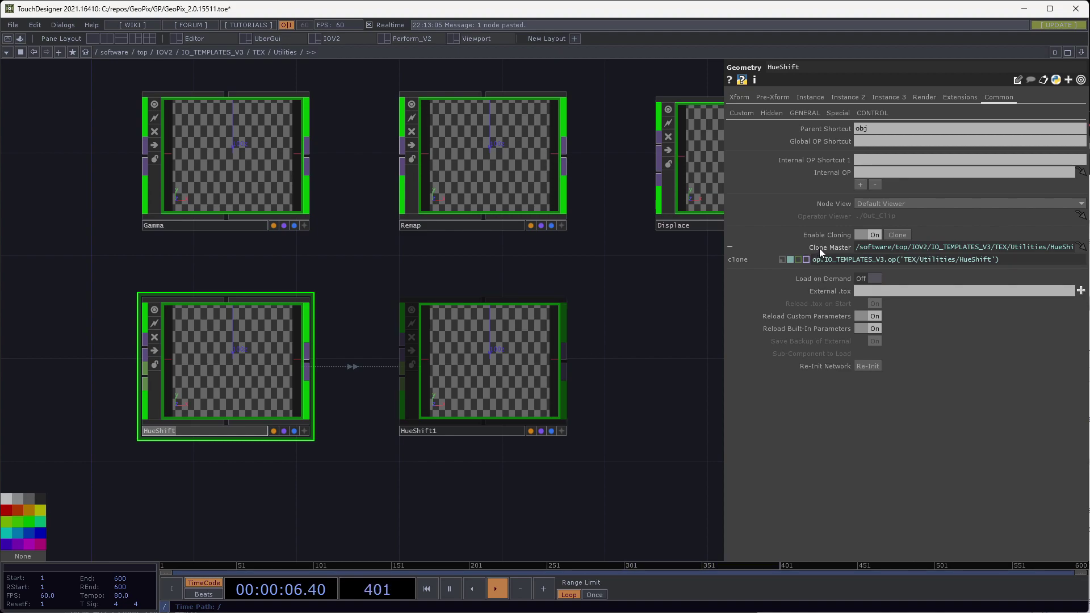
mouse_move(821, 247)
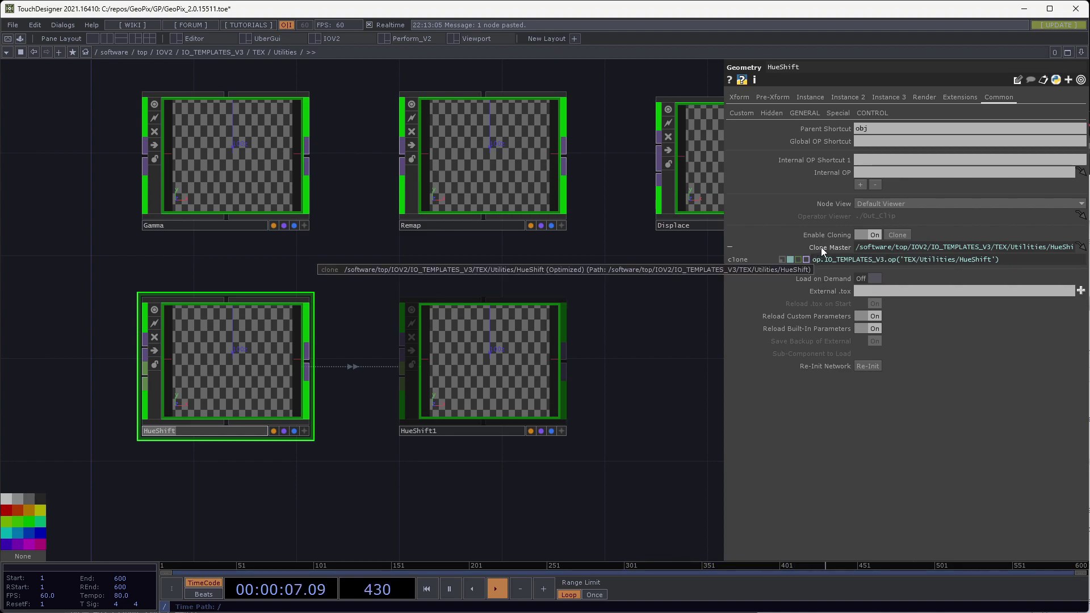
Rename the duplicated HueShift1 node as TestUtil
left_click(449, 431)
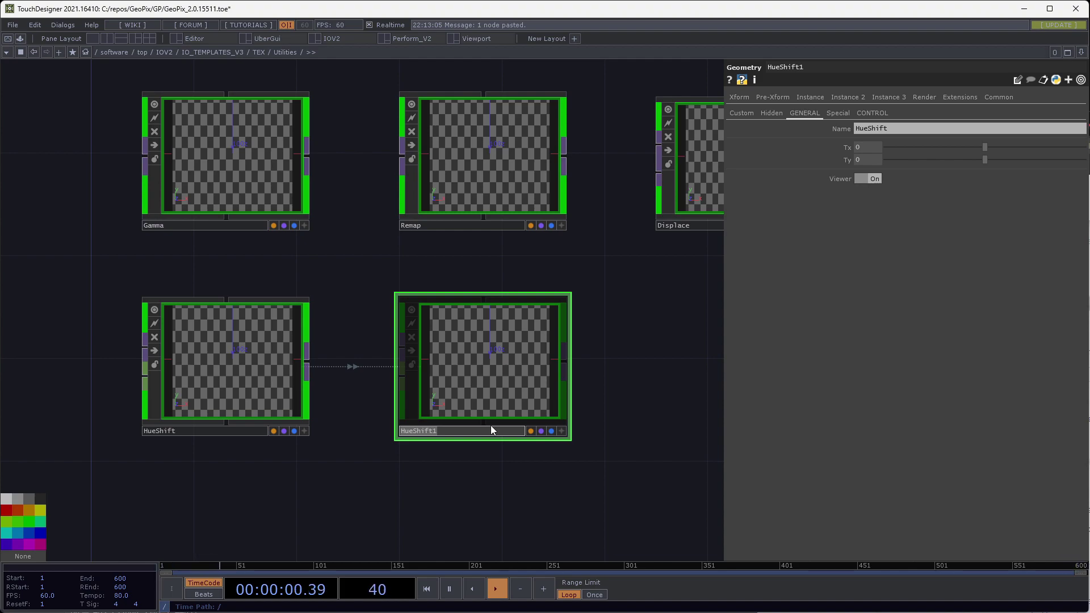
type("TestUtil")
key("Return")
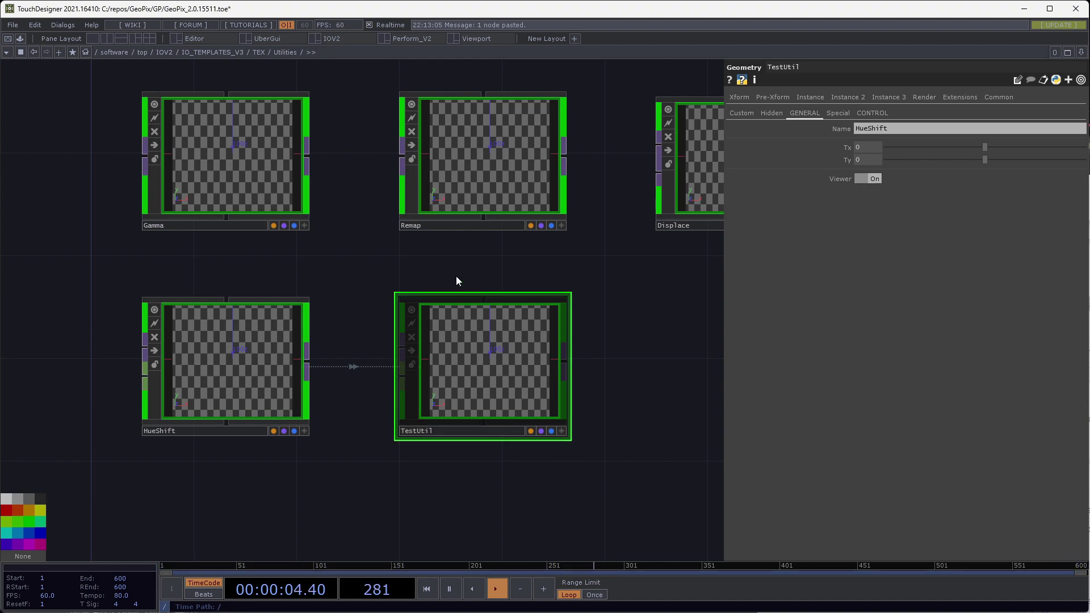
Set TestUtil's Clone Master expression to op.IO_TEMPLATES_V3.op('TEX/Utilities/TestUtil') so it references itself
left_click(999, 98)
left_click(832, 248)
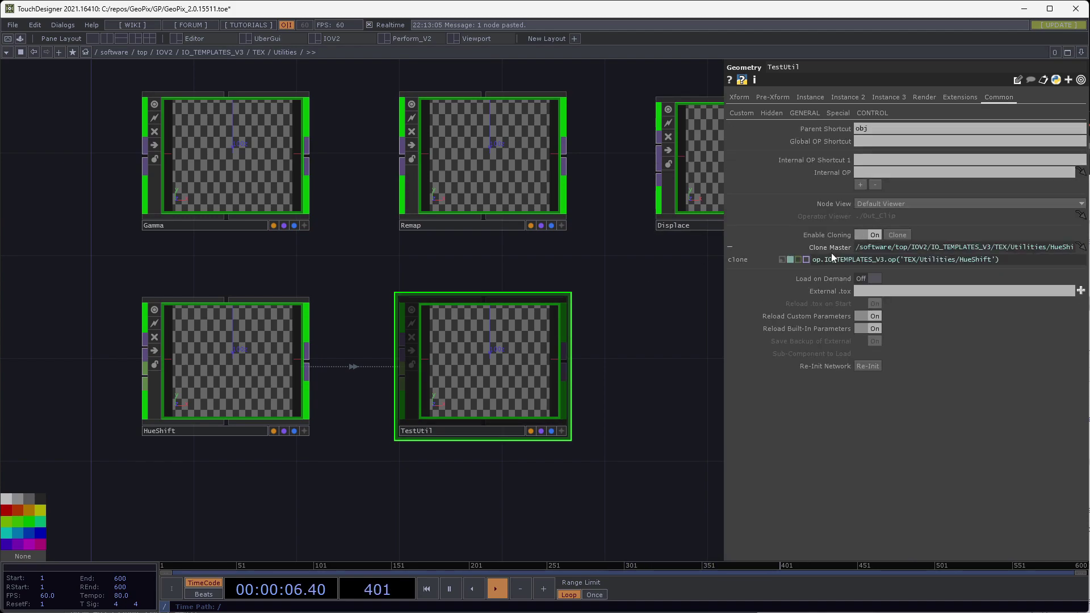
left_click_drag(725, 245, 622, 246)
left_click_drag(856, 261, 888, 261)
type("TestUtil")
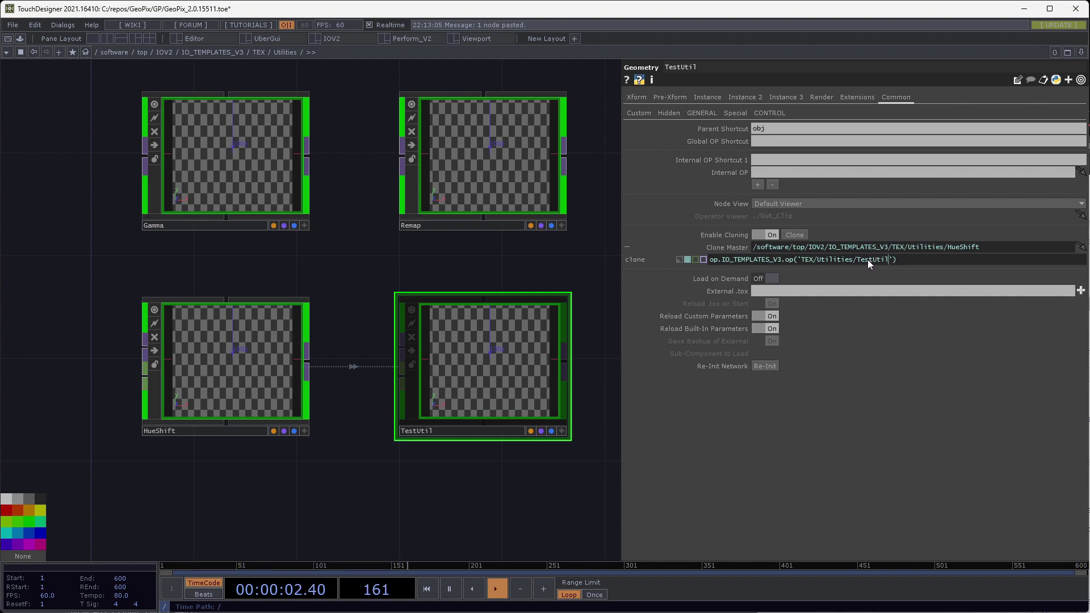
key("Return")
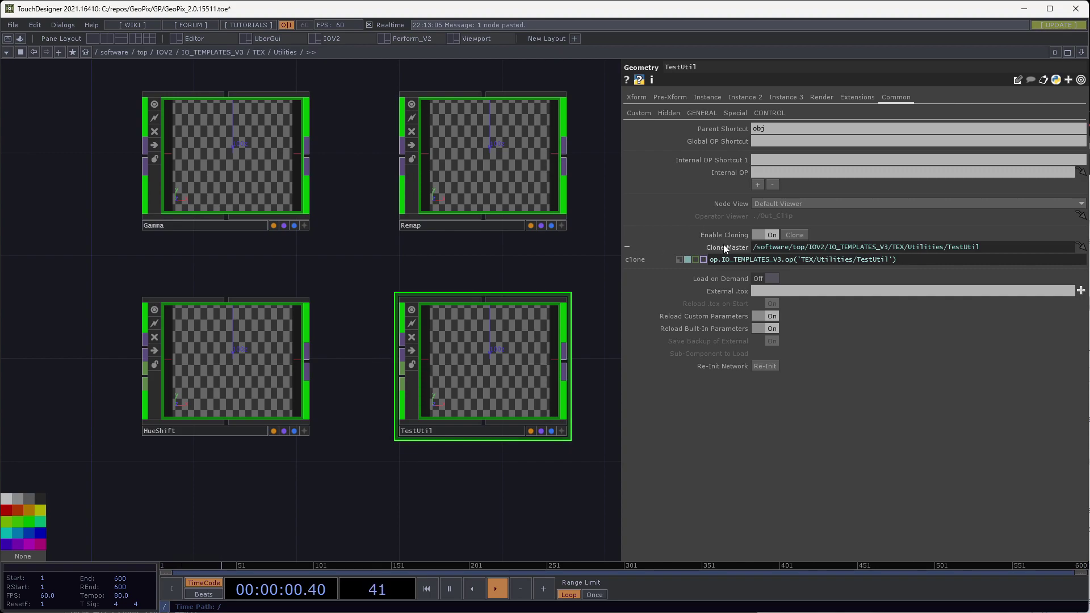
Check TestUtil's Clone Master path and review its Custom, GENERAL, Special and CONTROL parameters
mouse_move(724, 246)
mouse_move(541, 256)
left_mouse_down()
mouse_move(460, 258)
mouse_move(442, 272)
left_mouse_up()
left_click_drag(497, 372, 557, 387)
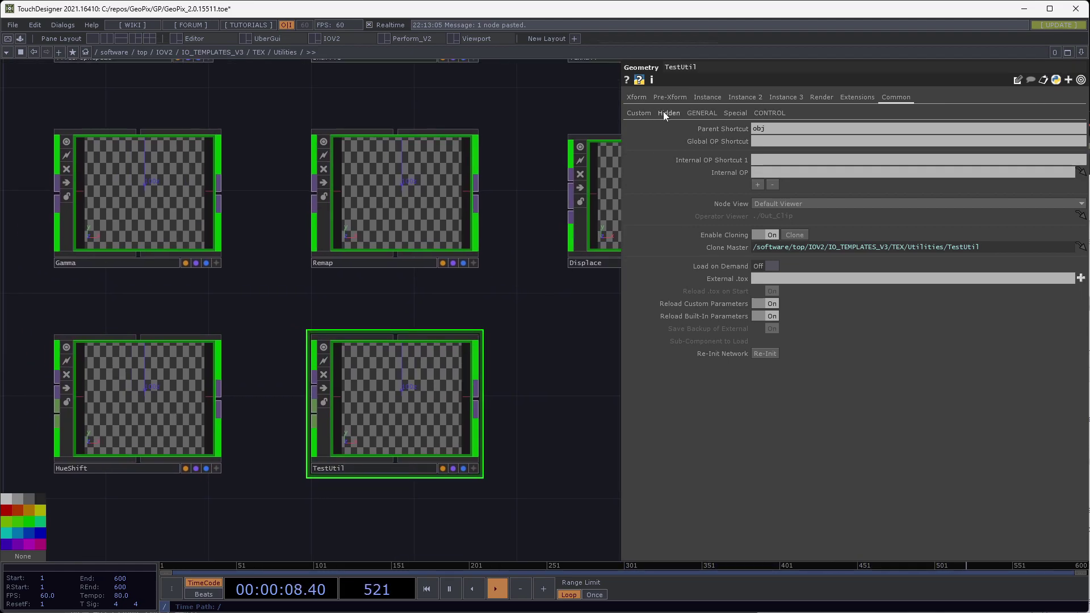
left_click(640, 113)
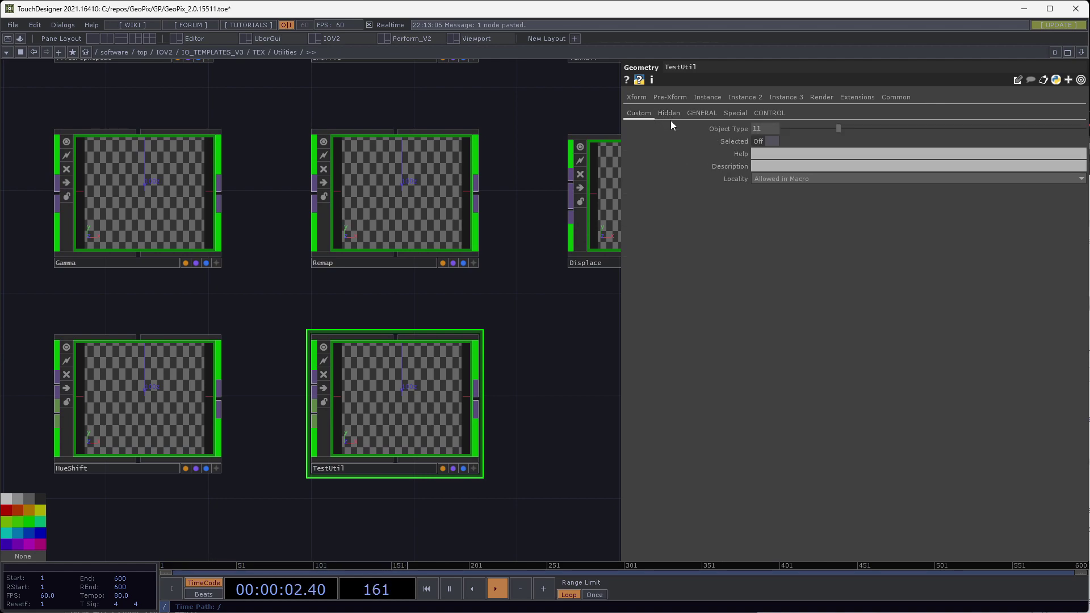
left_click(699, 112)
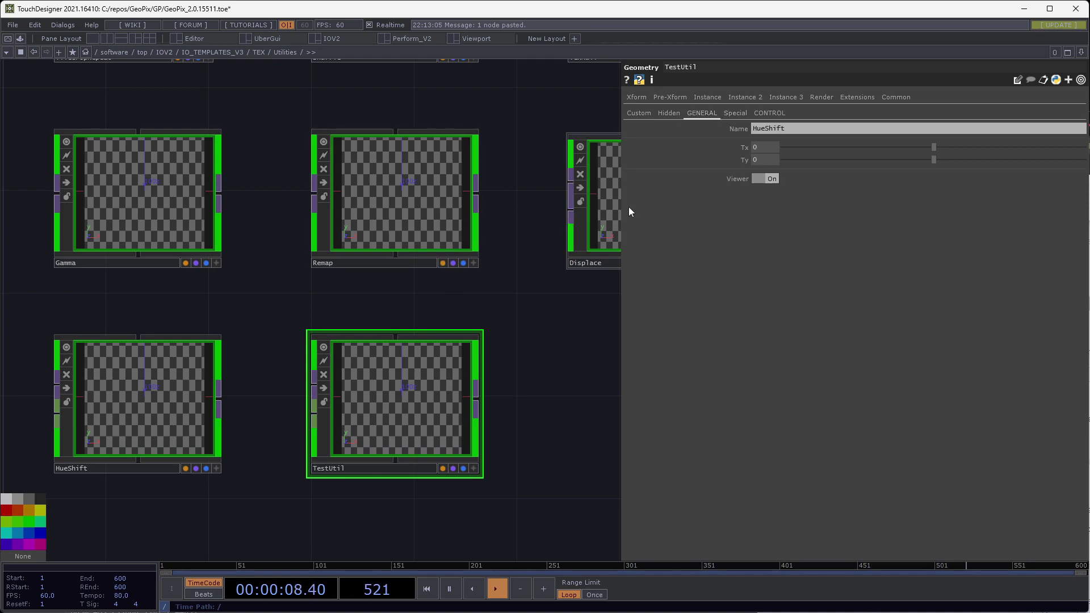
left_click(741, 113)
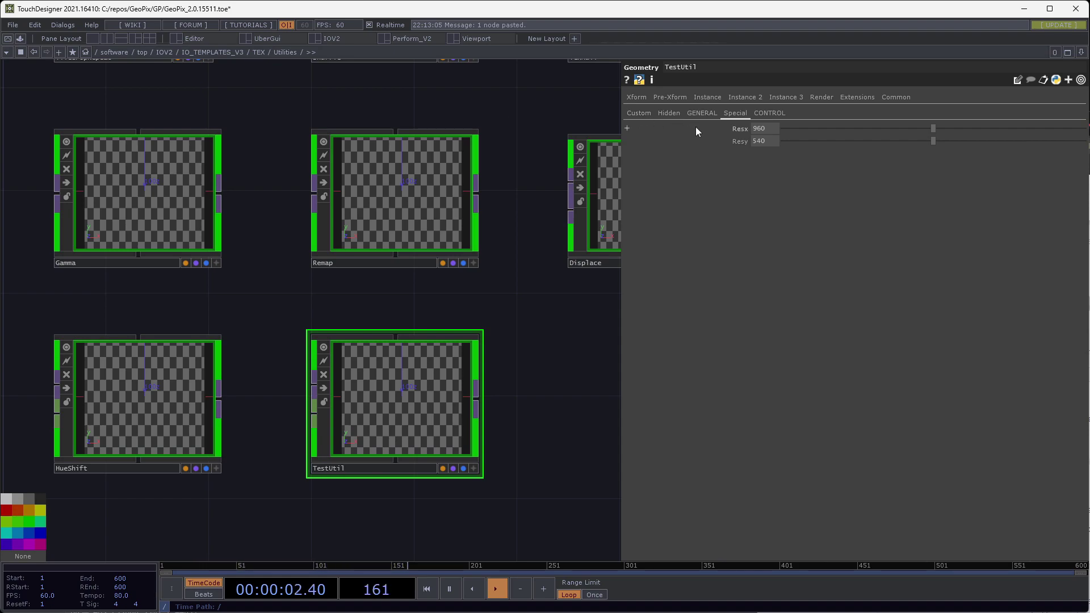
left_click(701, 112)
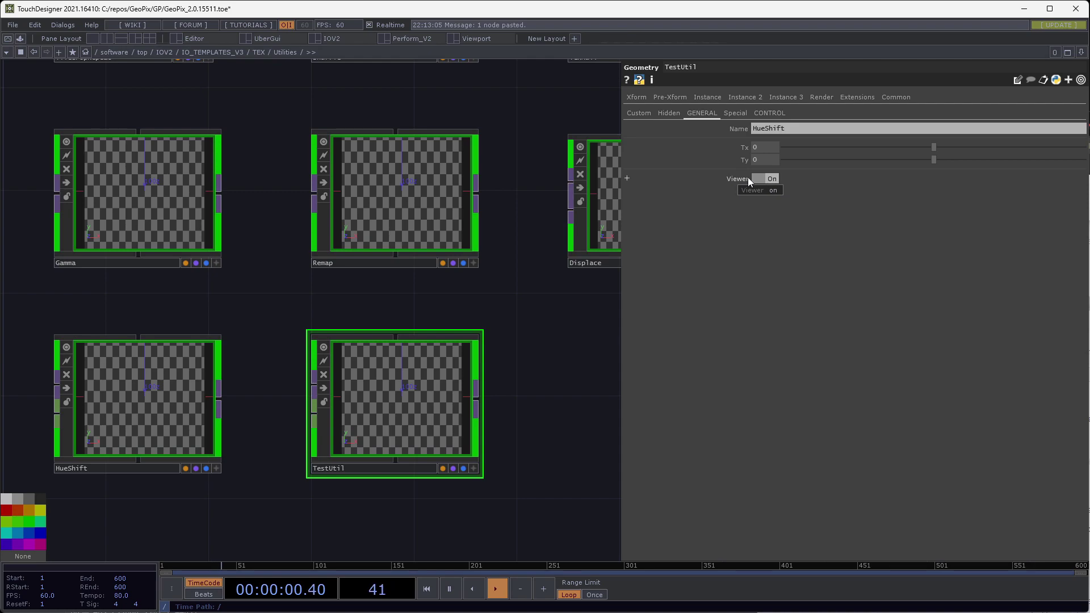
left_click(761, 114)
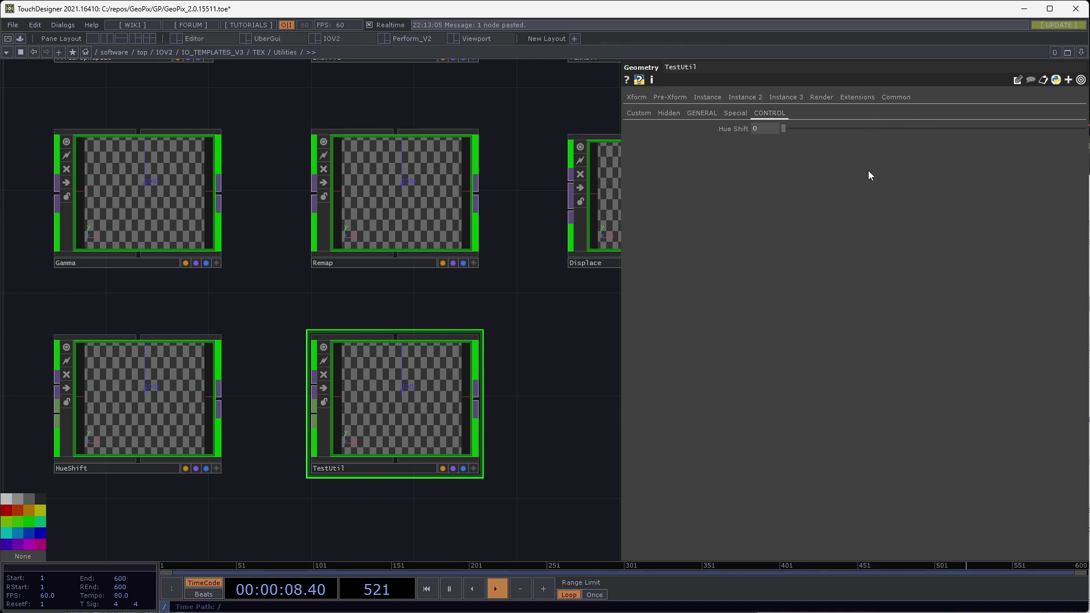
Inspect TestUtil's custom parameter pages in the Component Editor, and close the editor without changes
right_click(442, 355)
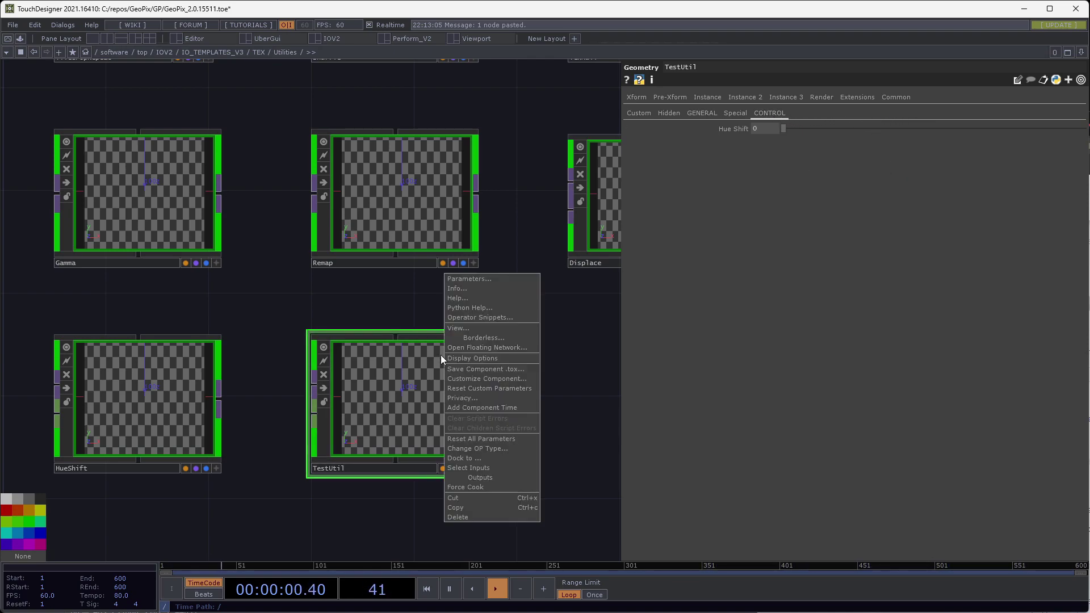
left_click(462, 378)
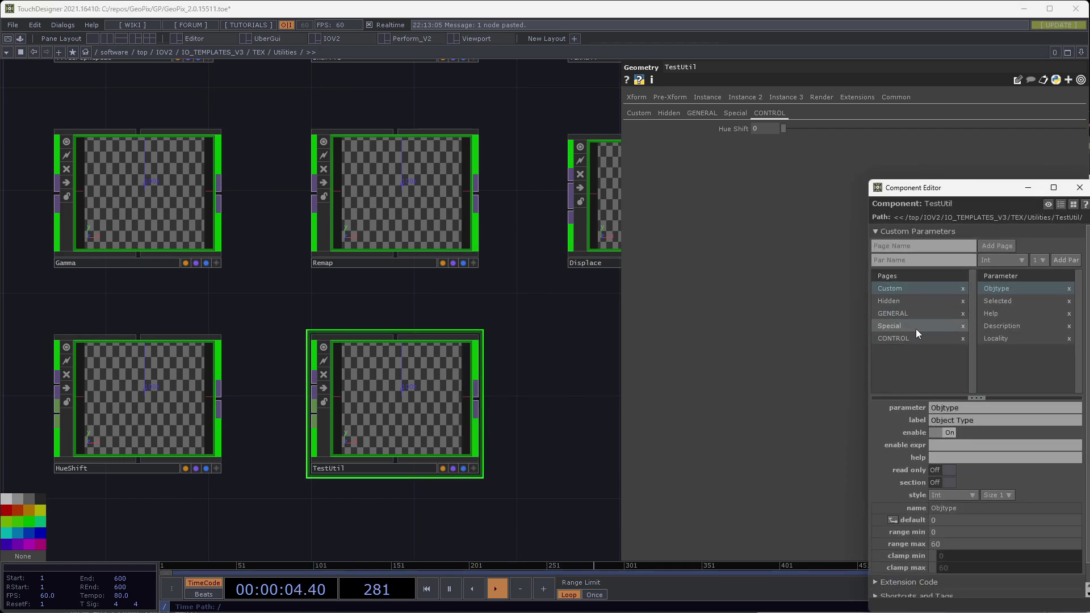
left_click_drag(988, 190, 870, 170)
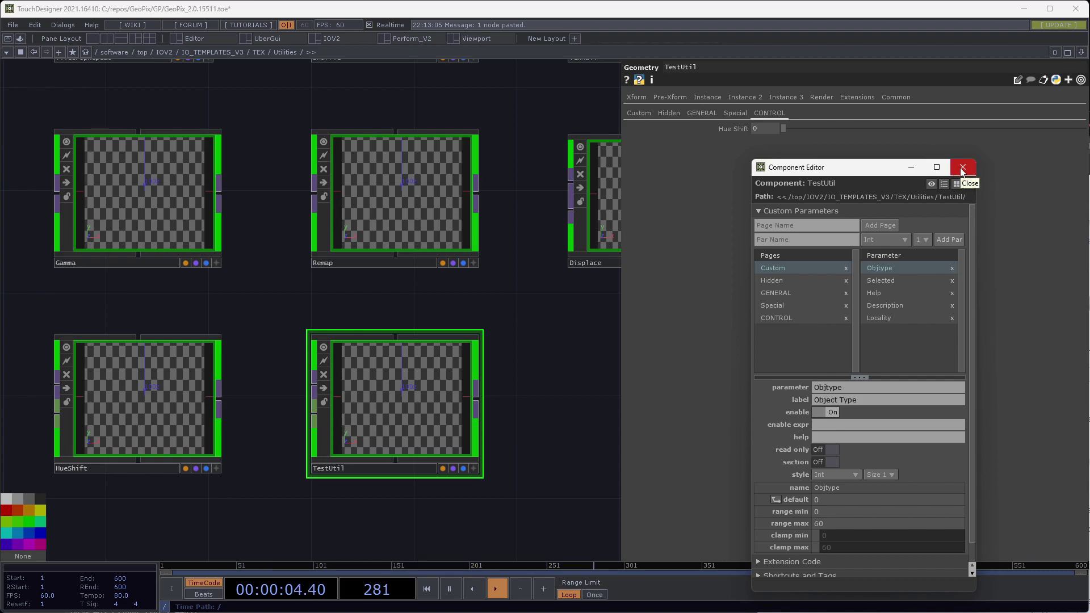
left_click(962, 168)
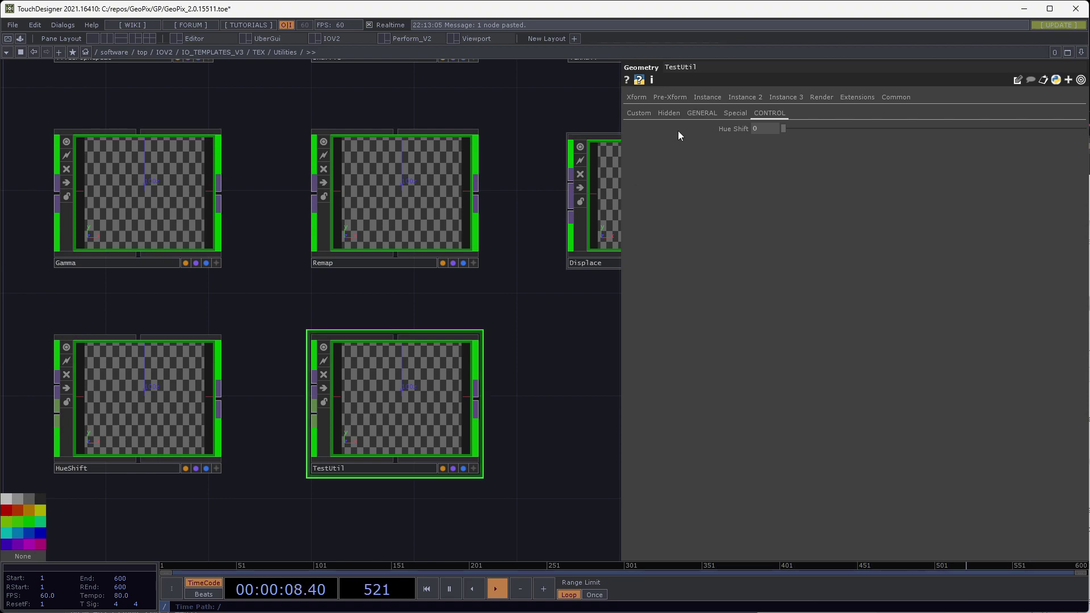
Set TestUtil's GENERAL Name parameter to TestUtil, copying the operator's own name
left_click(702, 113)
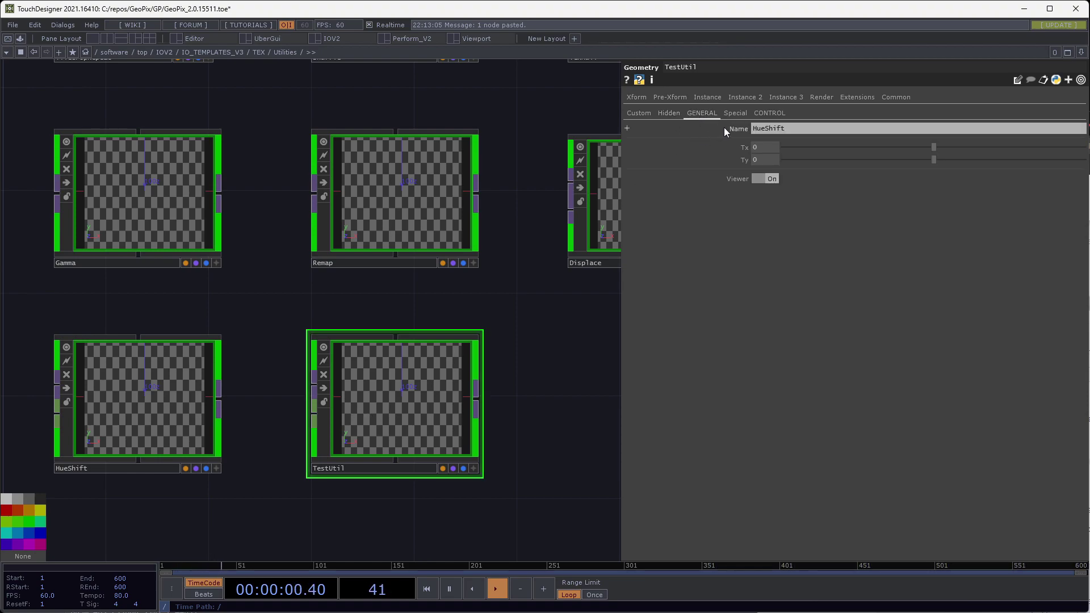
double_click(365, 468)
key("ctrl+c")
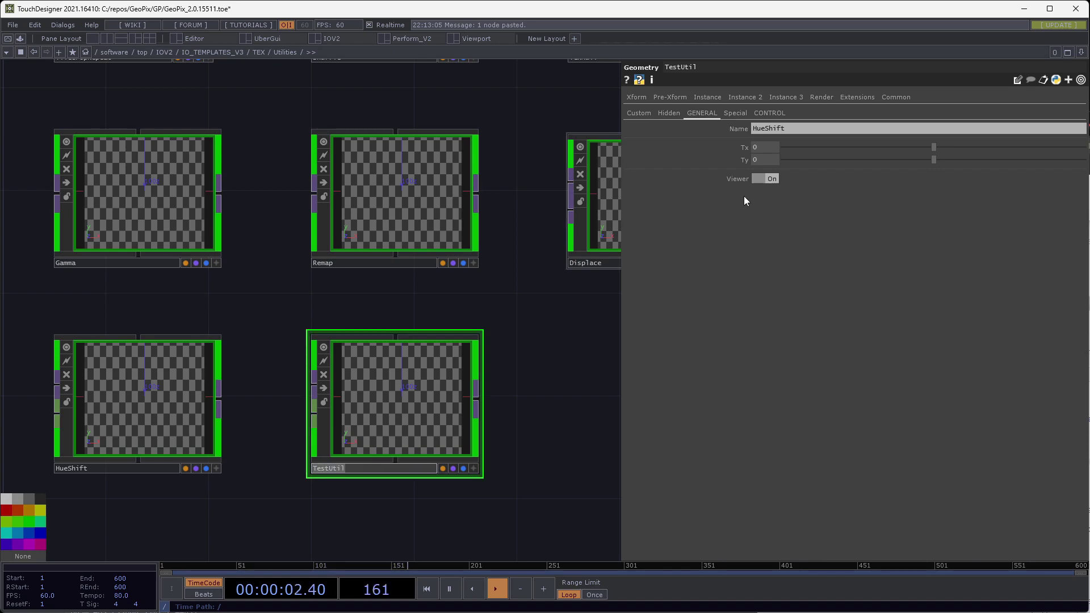
left_click(804, 129)
key("ctrl+v")
key("Return")
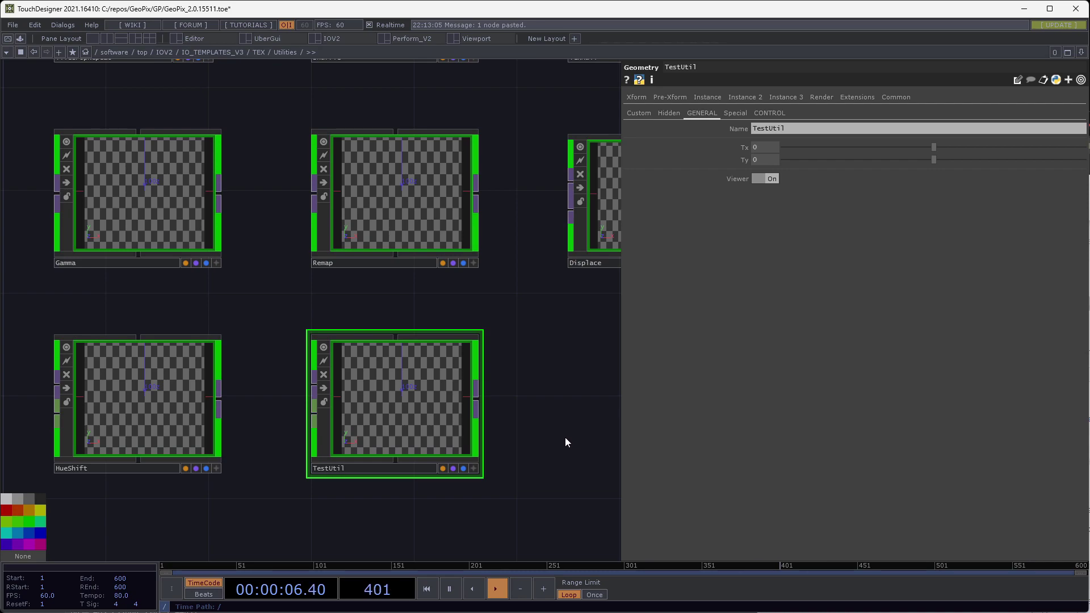
left_click(795, 128)
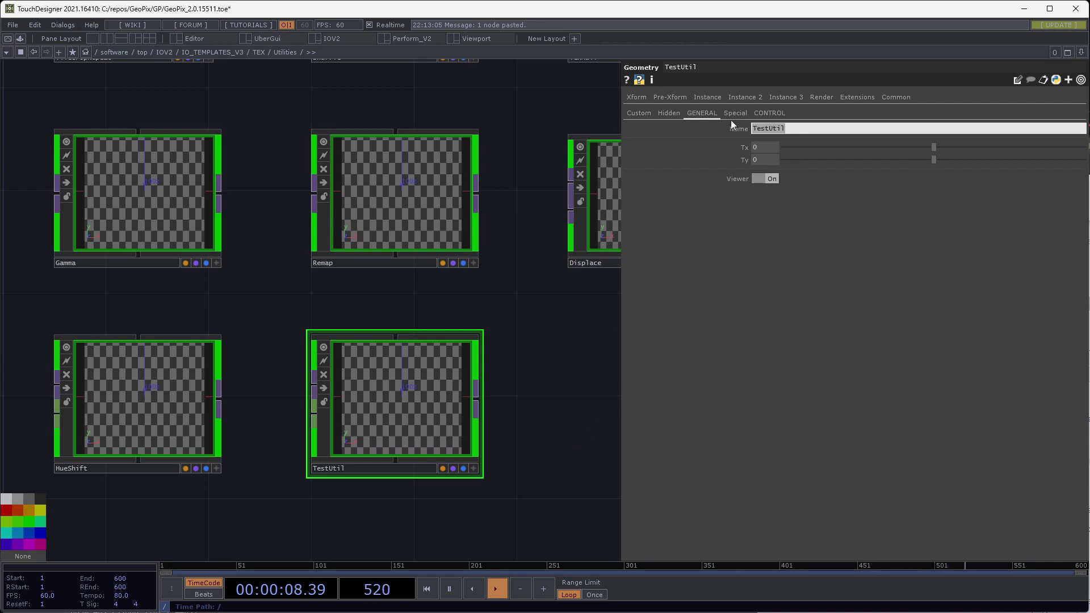
left_click(798, 130)
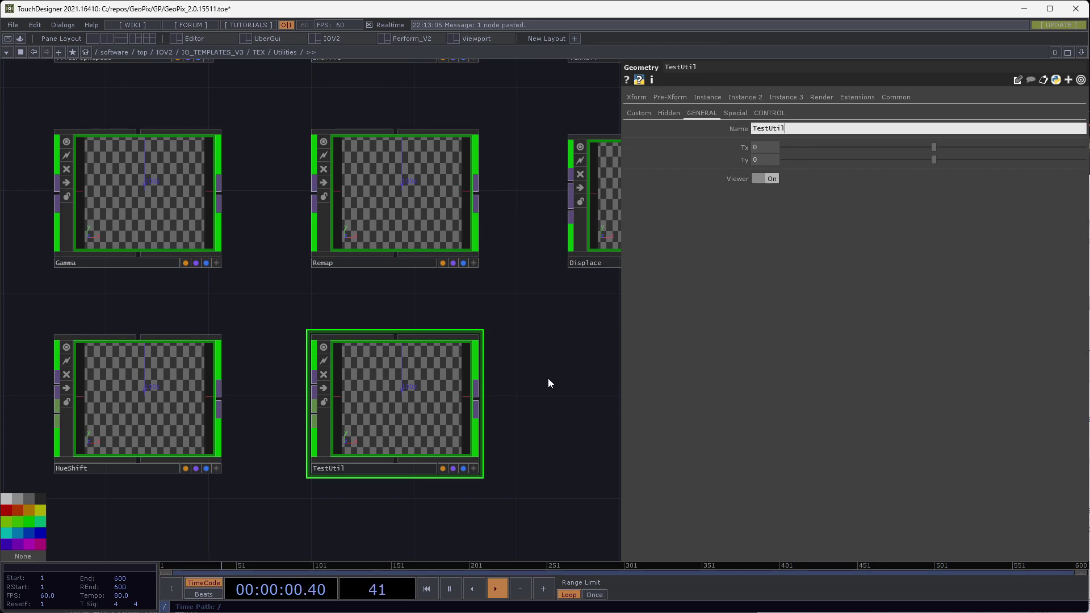
left_click_drag(537, 323, 537, 311)
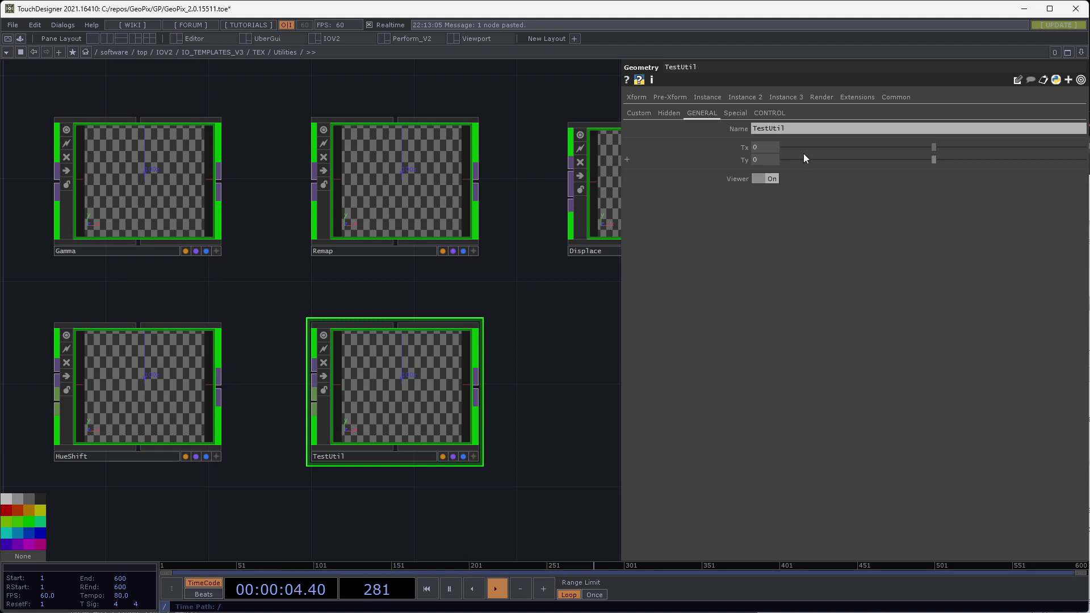
Compare the Custom parameters, including Object Type, across the TestUtil, Remap and Gamma templates
left_click(649, 112)
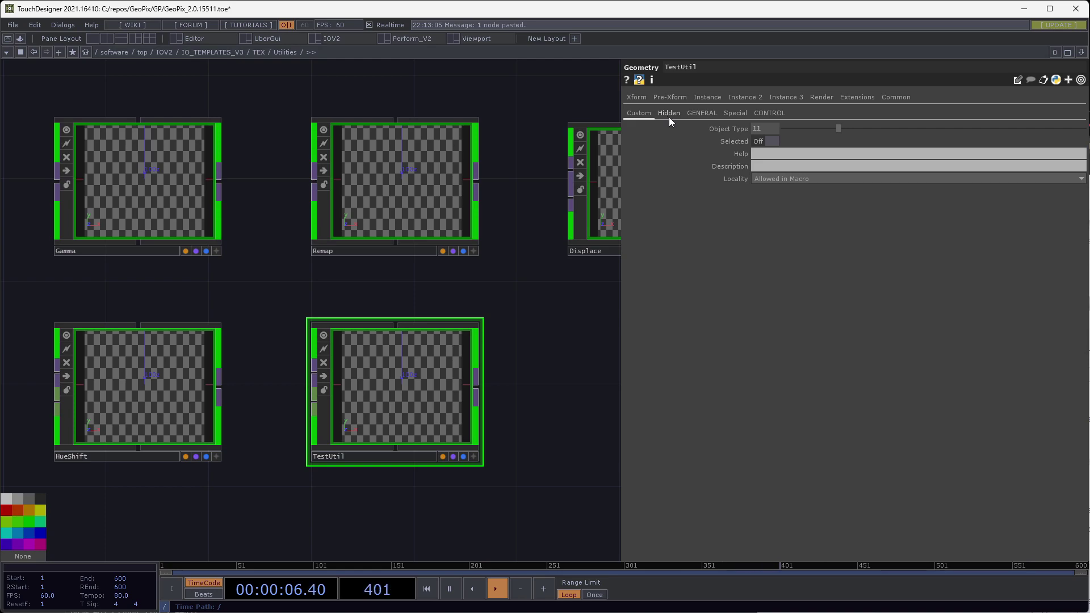
left_click(675, 116)
left_click(474, 162)
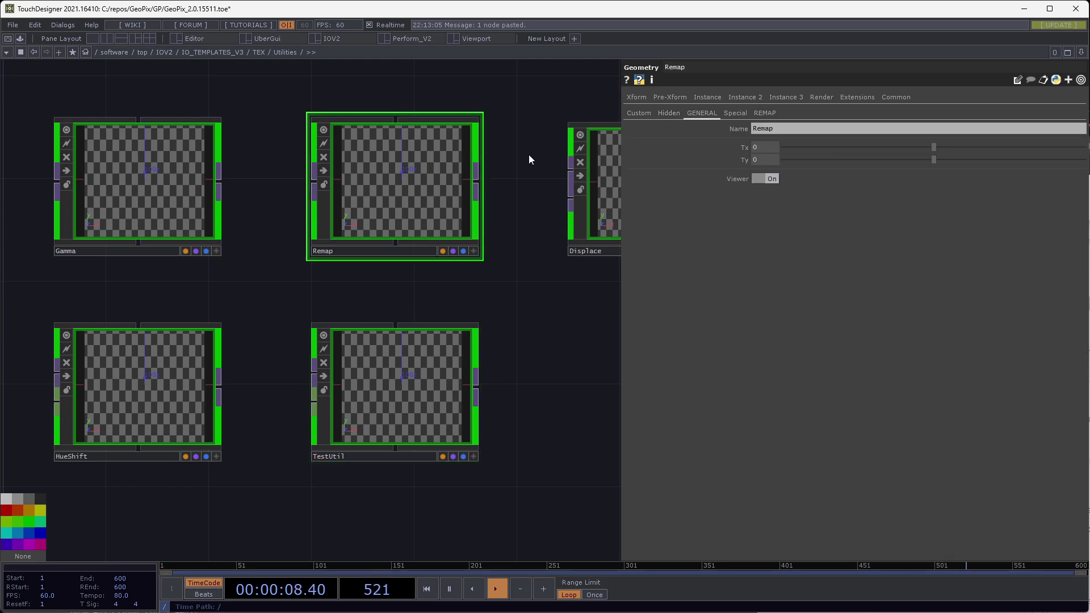
left_click(630, 113)
left_click(223, 179)
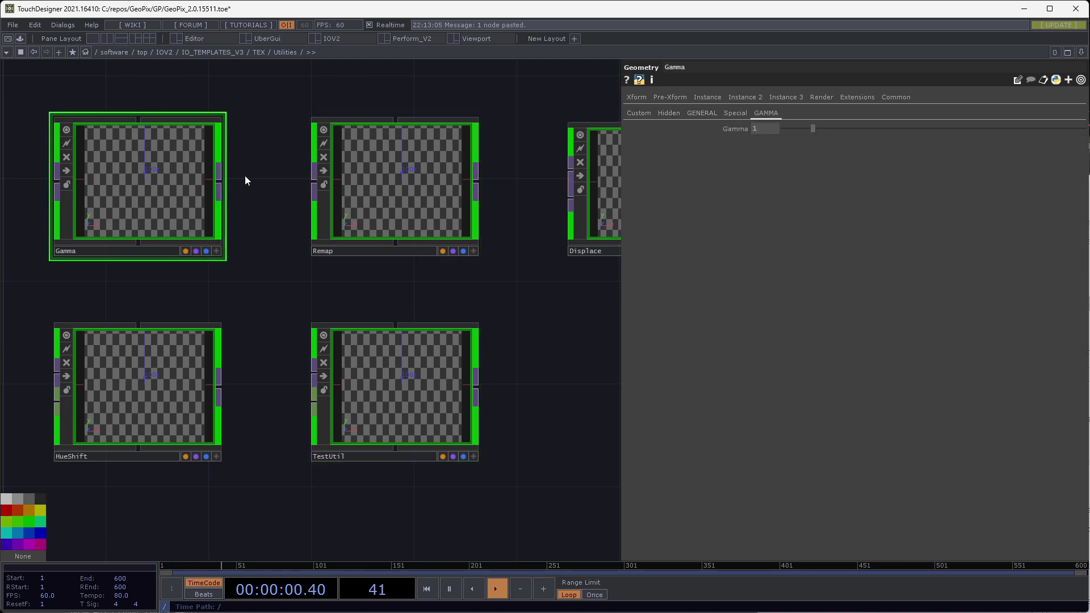
left_click(647, 111)
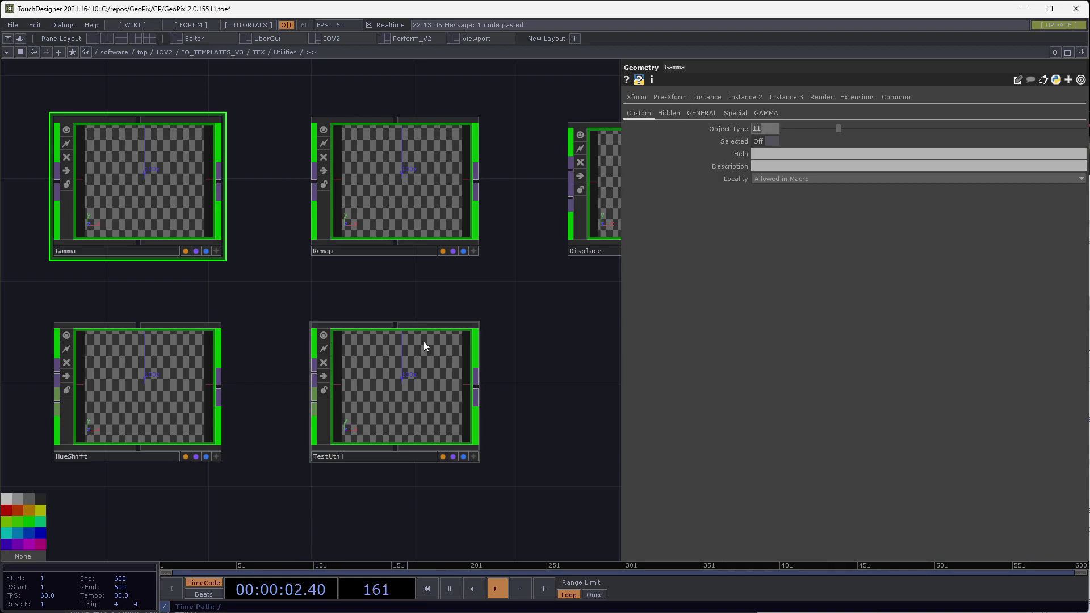
Examine TestUtil's Hidden, Special and Custom parameters, ending on the Custom ones
left_click(404, 376)
left_click(669, 113)
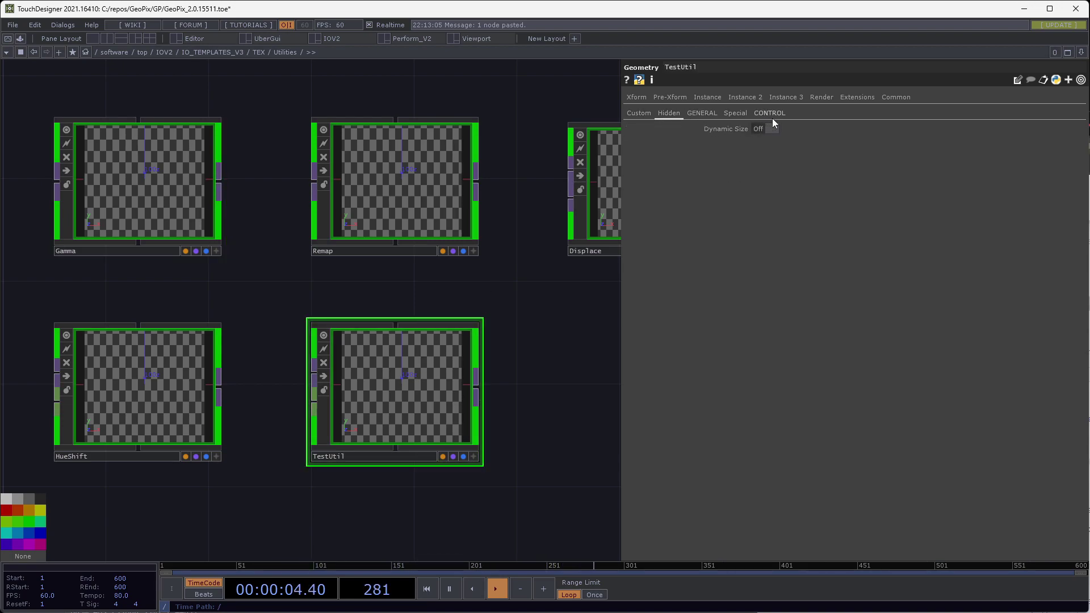
left_click(737, 112)
left_click(670, 112)
left_click(637, 113)
left_click(671, 113)
left_click(729, 112)
left_click(632, 113)
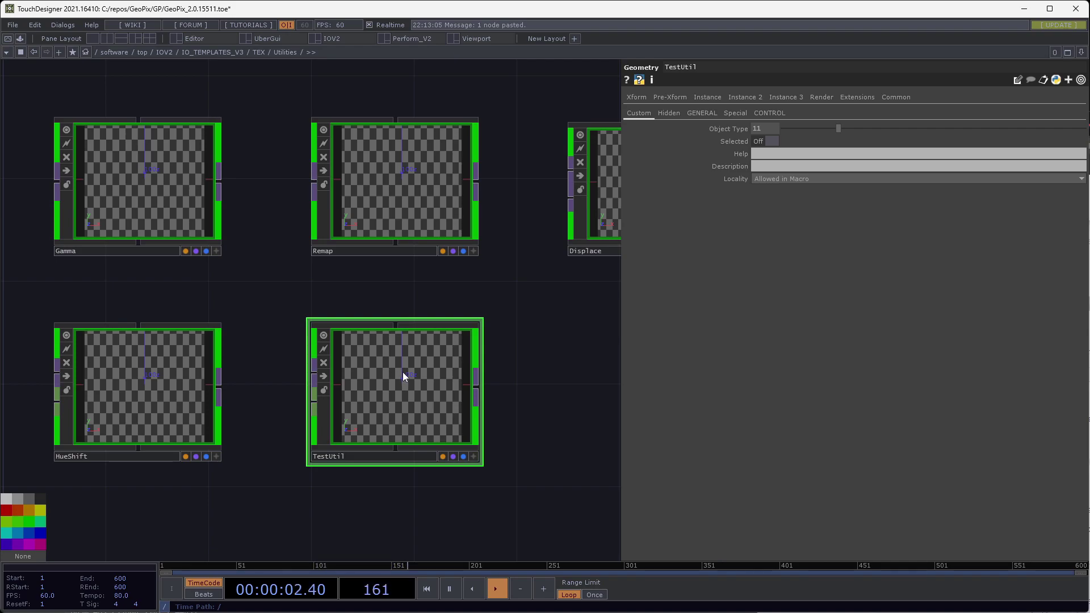
Enter TestUtil's network and examine its tooltip table, the purple CUSTOM base, and the connected input and output nodes
scroll(380, 409, "up", 10)
scroll(385, 400, "up", 3)
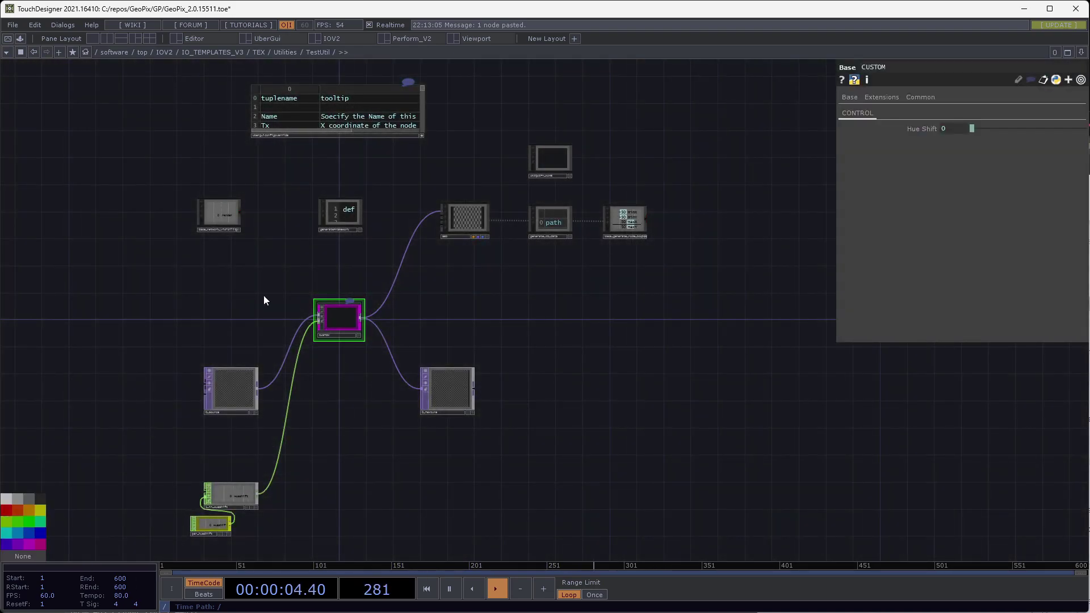
left_click(433, 131)
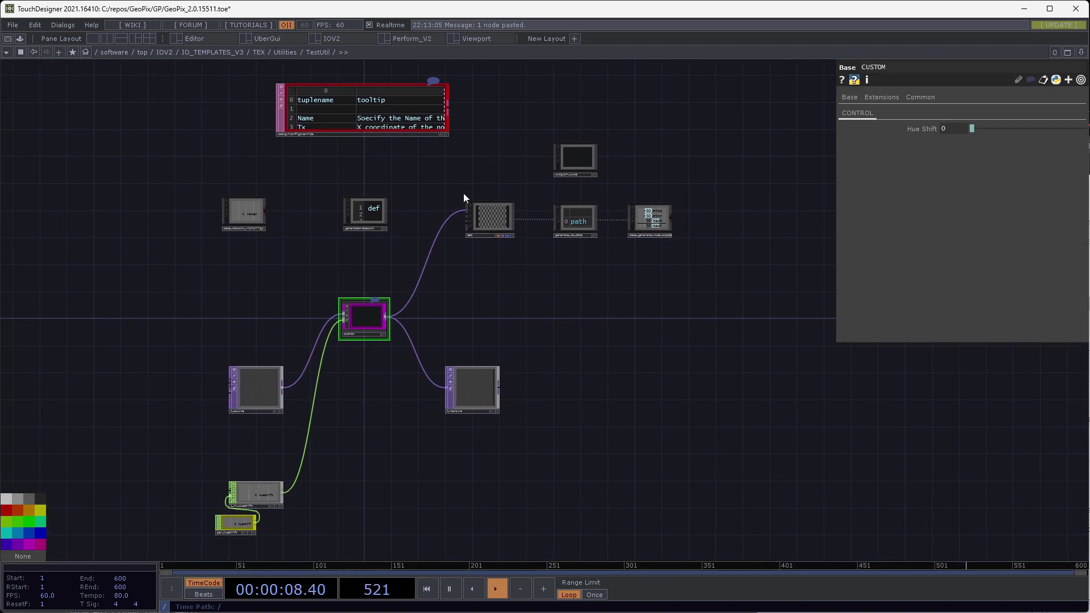
left_click_drag(421, 188, 429, 243)
left_click(370, 157)
left_click(378, 255)
left_click(370, 367)
left_click_drag(344, 125, 410, 445)
left_click(277, 351)
left_click_drag(278, 357, 283, 329)
right_click_drag(199, 355, 276, 522)
right_click_drag(449, 350, 558, 494)
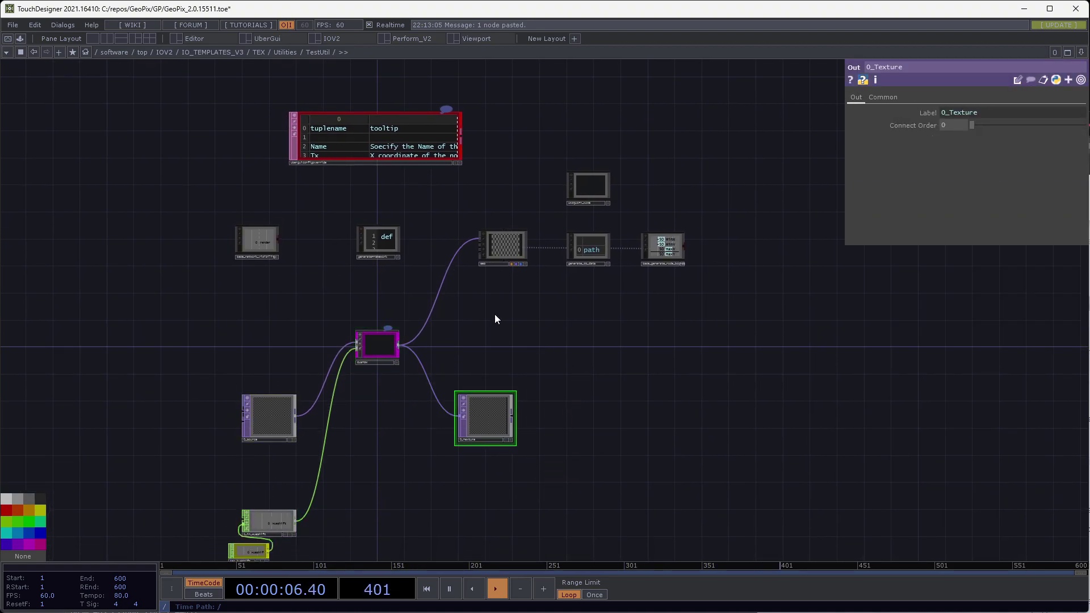
Point out the internal support nodes: generateFramework, base_network_visibility, generate_IO_data, UNIQUIFY_NAME and the node after generate_IO_data
left_click(386, 238)
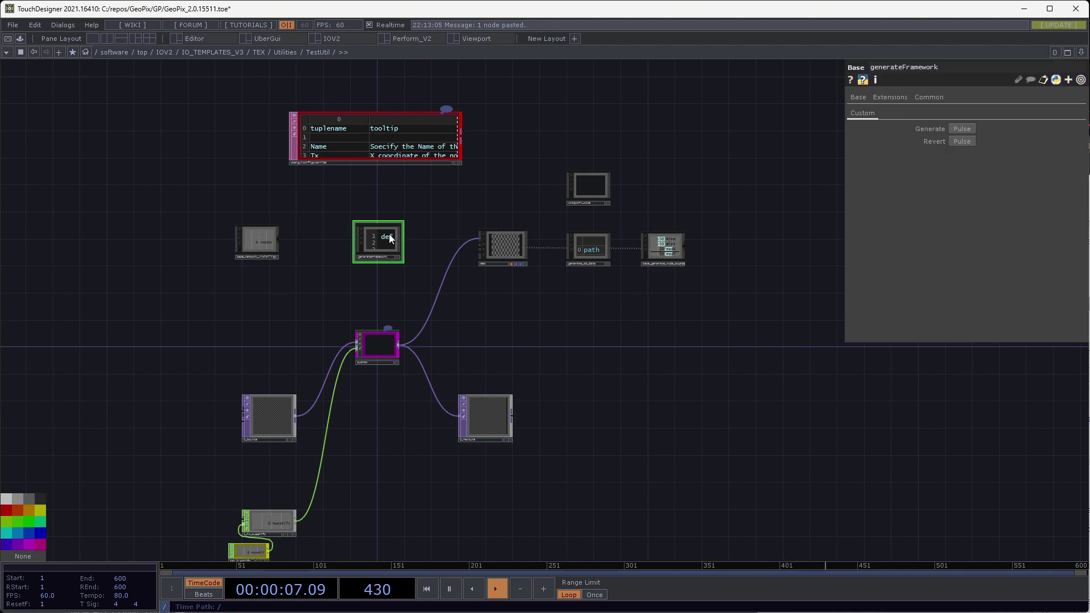
left_click(260, 236)
left_click(586, 242, "shift")
left_click(600, 197, "shift")
left_click(663, 244, "shift")
left_click(252, 238)
left_click(576, 247, "shift")
left_click(595, 191, "shift")
left_click(673, 251, "shift")
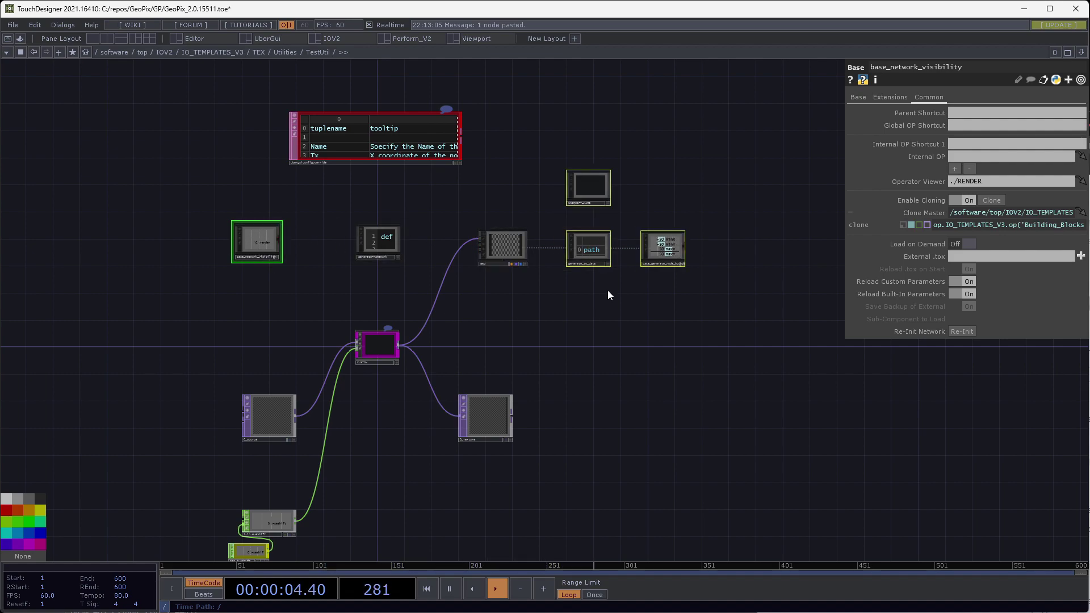
left_click_drag(670, 162, 684, 168)
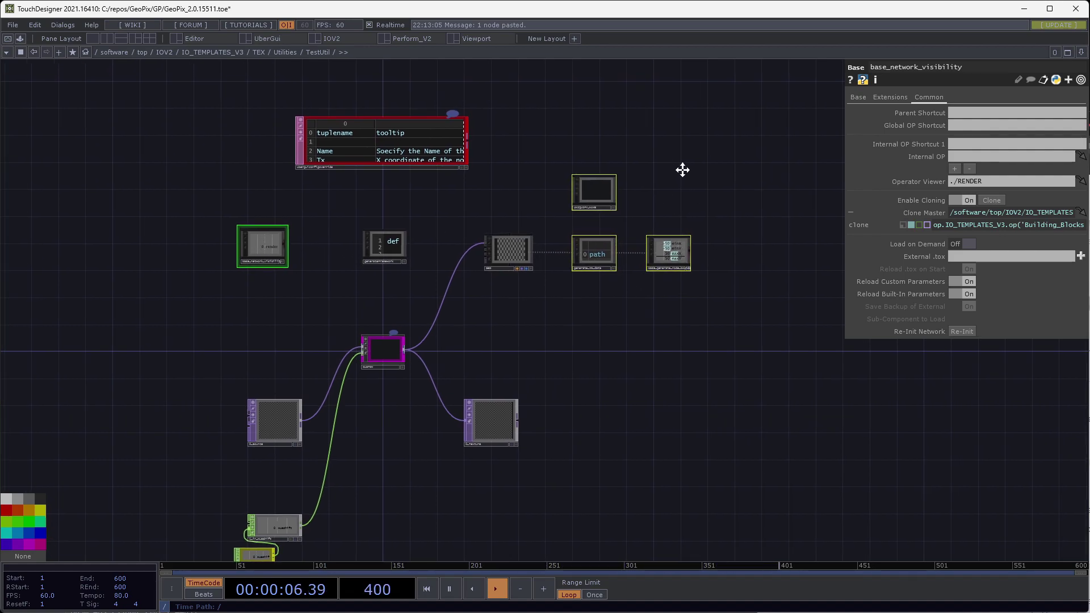
Inspect the GEO node up close along with the texture connection it receives from the CUSTOM base
left_click(523, 243)
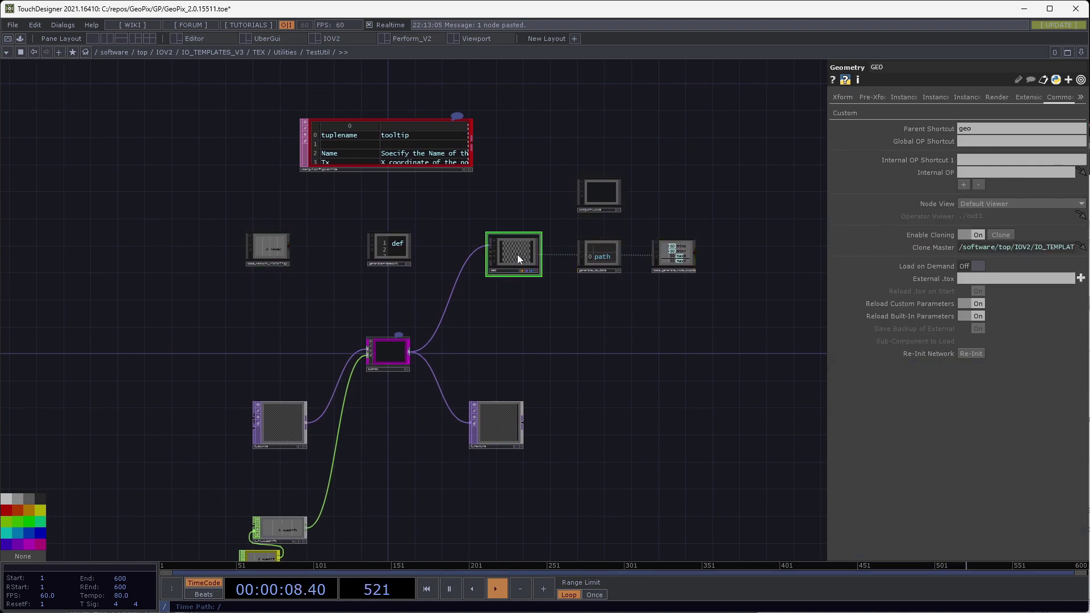
scroll(494, 245, "up", 4)
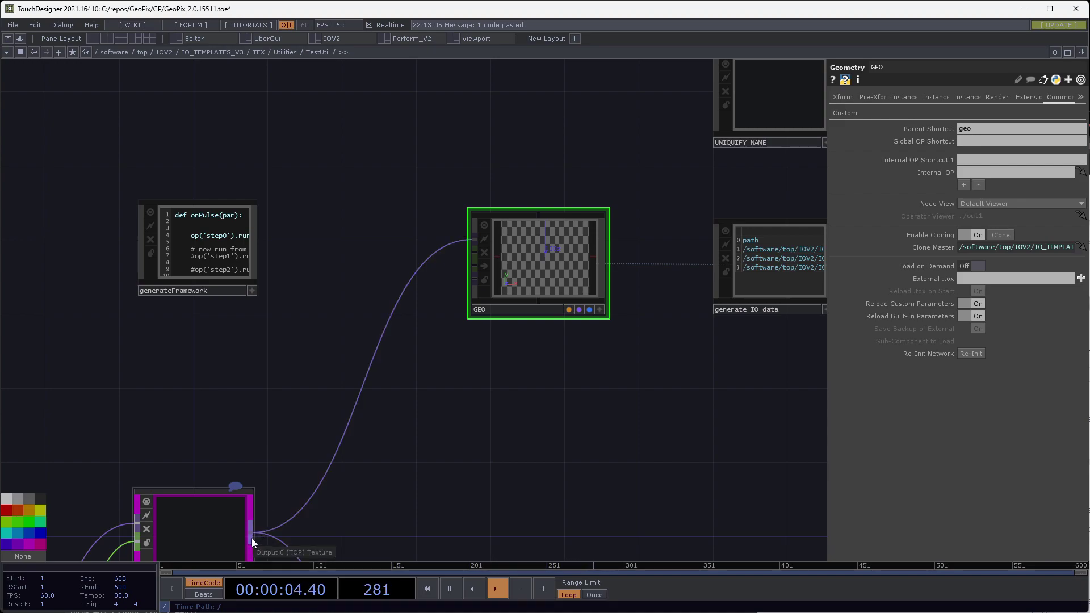
Trace the CUSTOM base's texture output to GEO and the output node, and view the parameters of generateFramework and CUSTOM
left_click_drag(458, 426, 511, 308)
left_click_drag(531, 355, 598, 330)
scroll(579, 311, "down", 2)
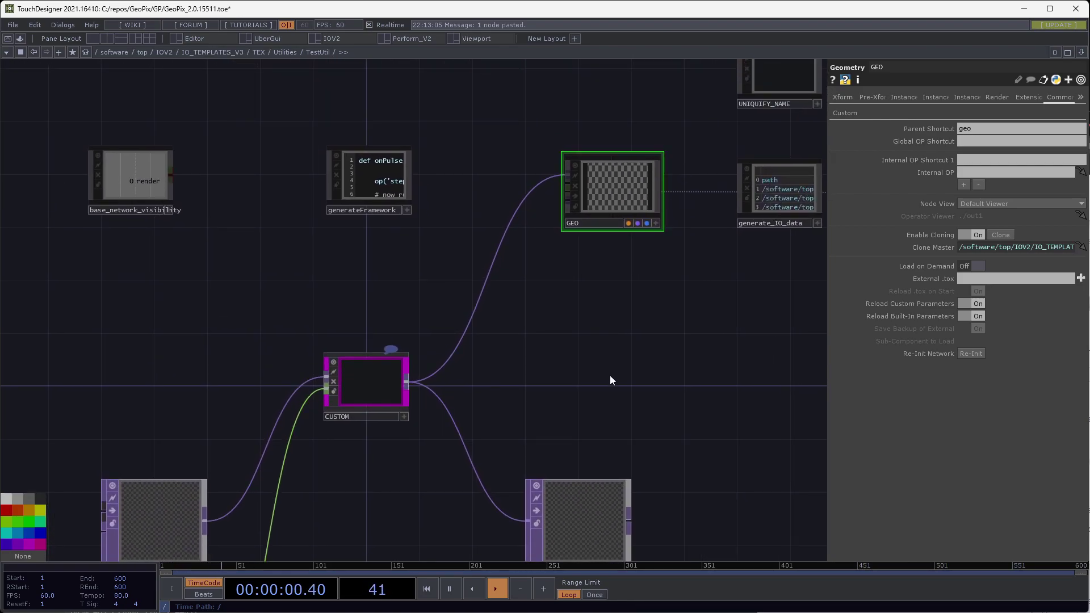
left_click_drag(592, 368, 601, 337)
left_click(376, 136)
left_click(372, 346)
scroll(375, 352, "down", 1)
scroll(376, 355, "down", 1)
right_click_drag(411, 433, 308, 114)
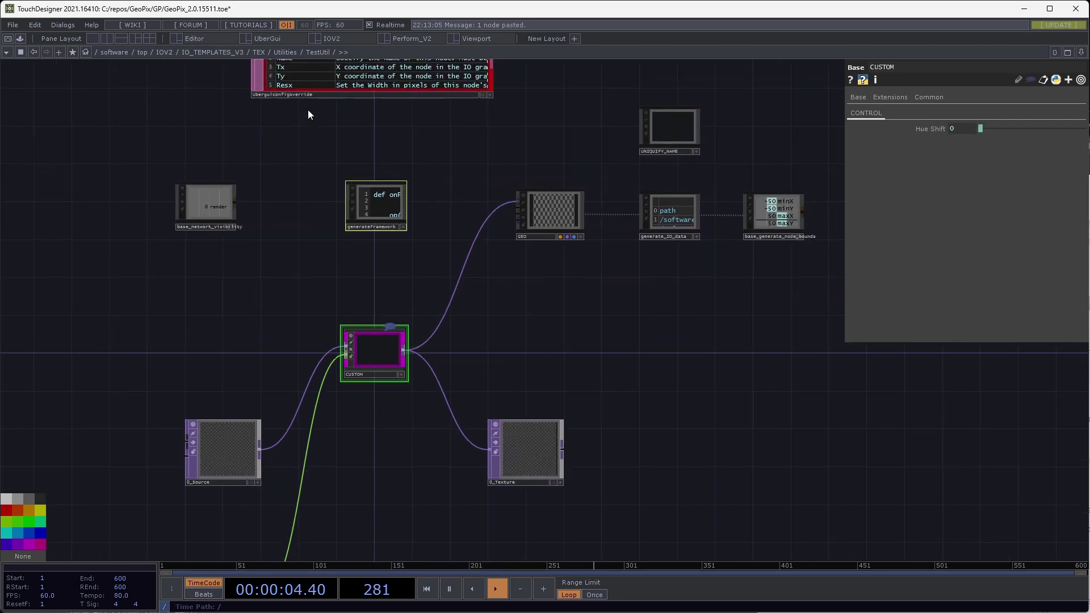
Examine the Uberguiconfigoverride table's tuplename, tooltip, style and forceUnderscore columns
left_click_drag(313, 140, 311, 248)
scroll(322, 144, "up", 5)
left_click(319, 155)
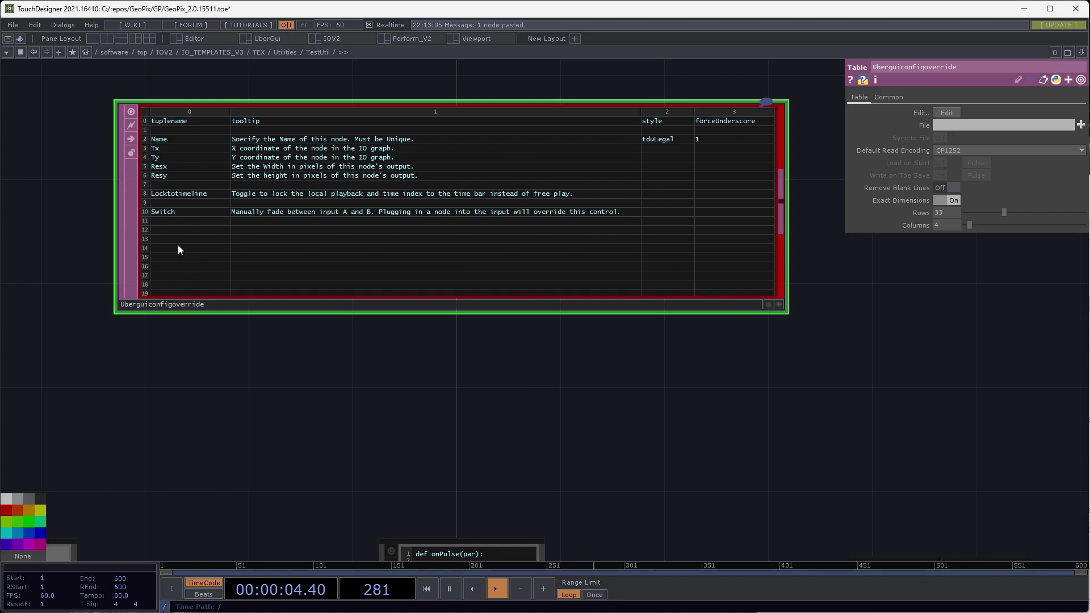
left_click(779, 304)
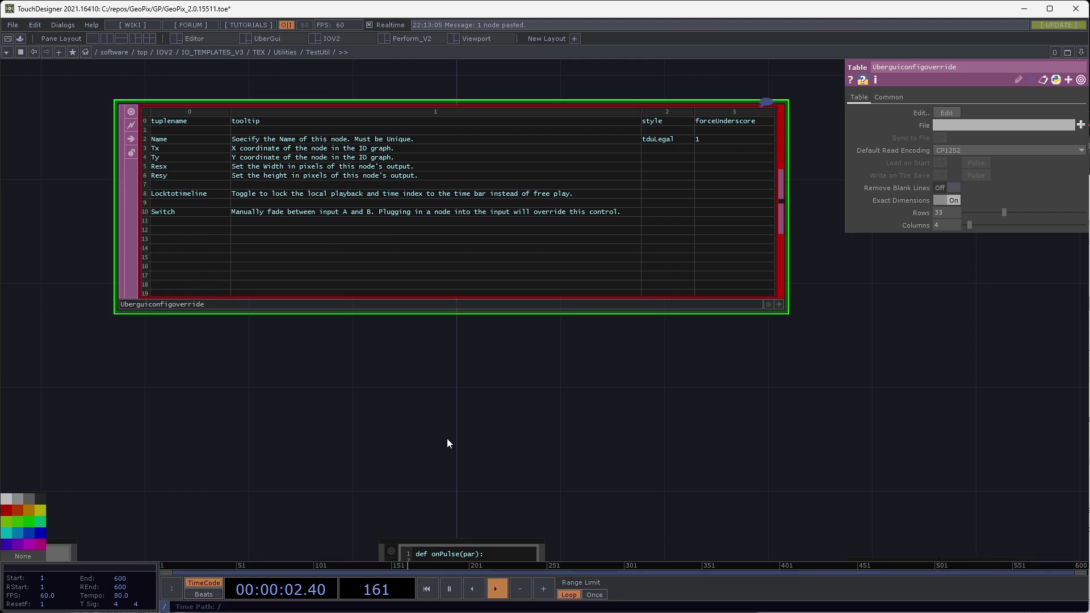
View generateFramework's Generate and Revert parameters, and select the CUSTOM base beneath it
left_click_drag(414, 387, 716, 236)
left_click(485, 236)
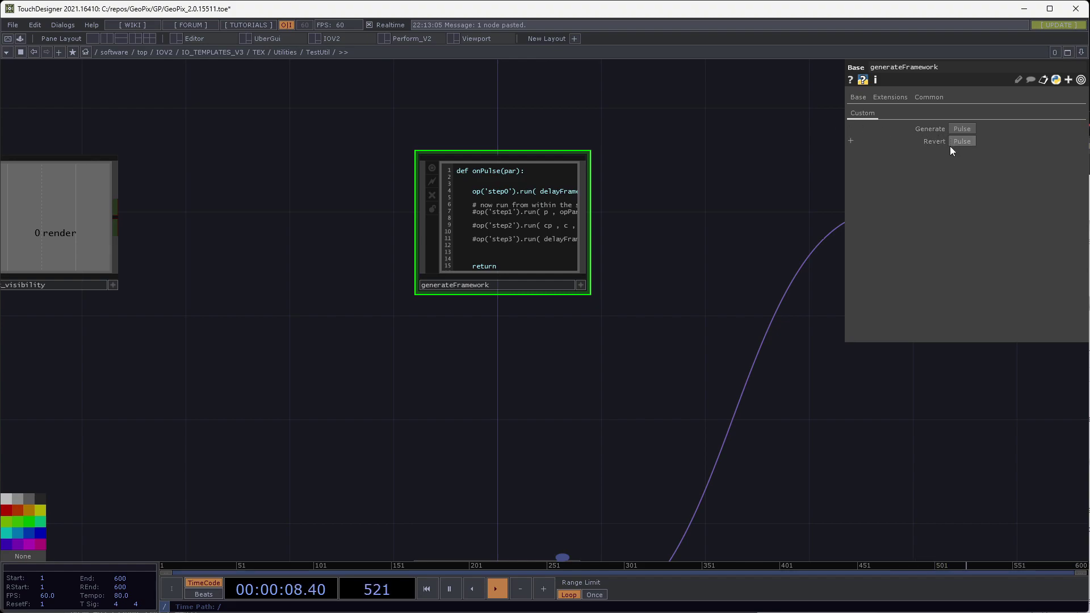
left_click_drag(695, 257, 697, 159)
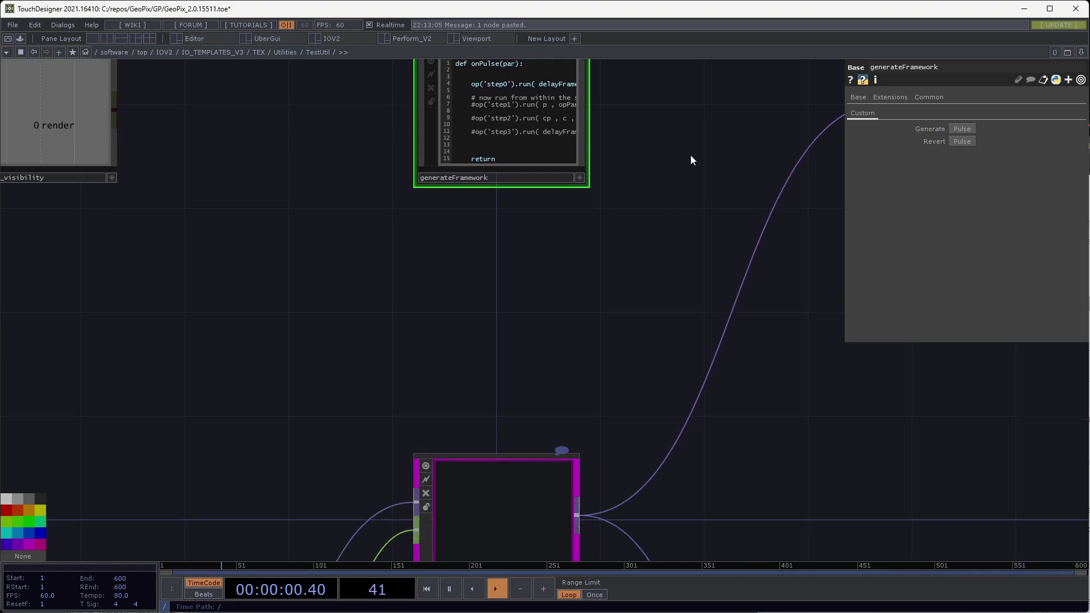
scroll(652, 167, "down", 2)
left_click(528, 387)
left_click_drag(543, 486, 529, 384)
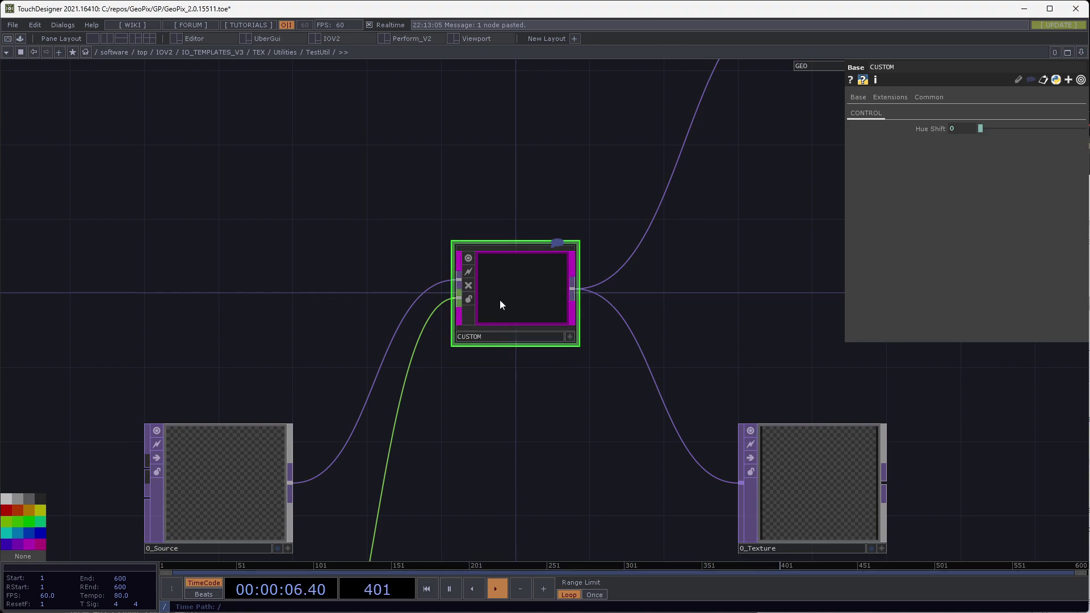
Enter the CUSTOM base and inspect its texture chain from Source through hsvadj1 to Texture
key("i")
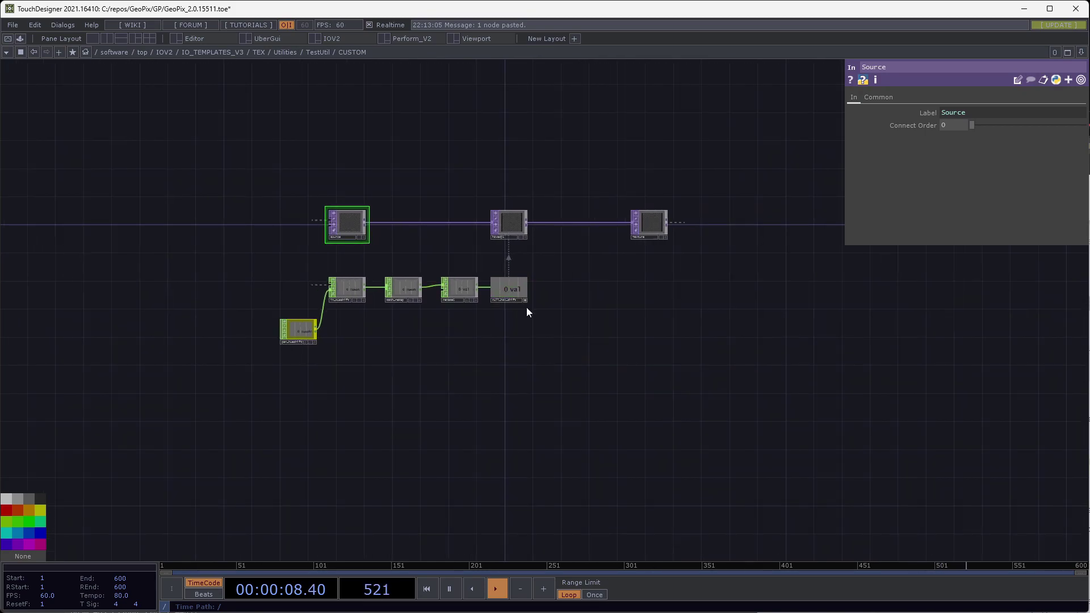
scroll(499, 207, "up", 5)
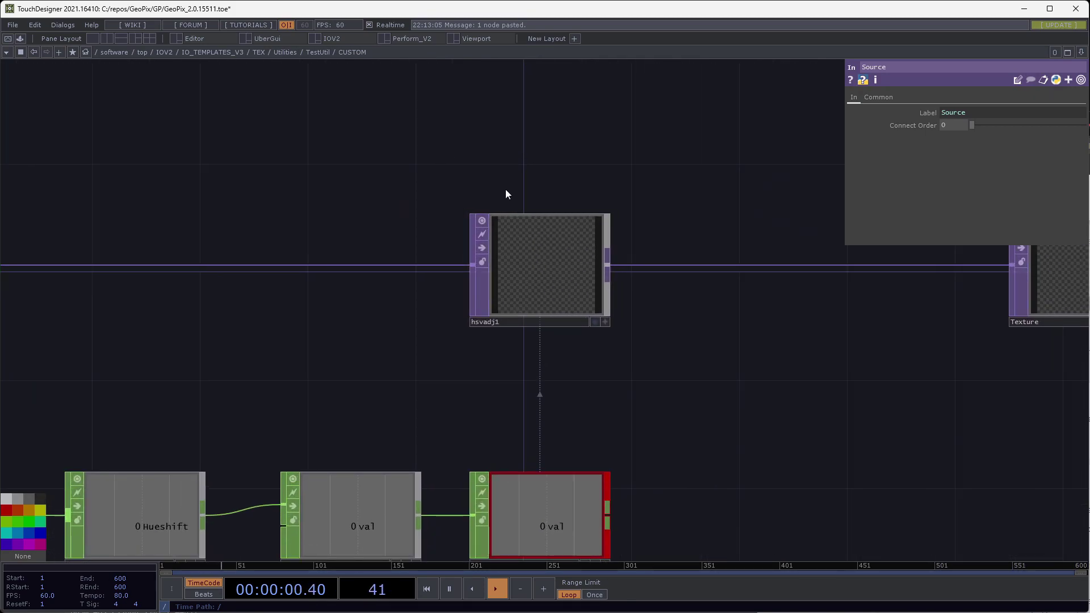
left_click(507, 325)
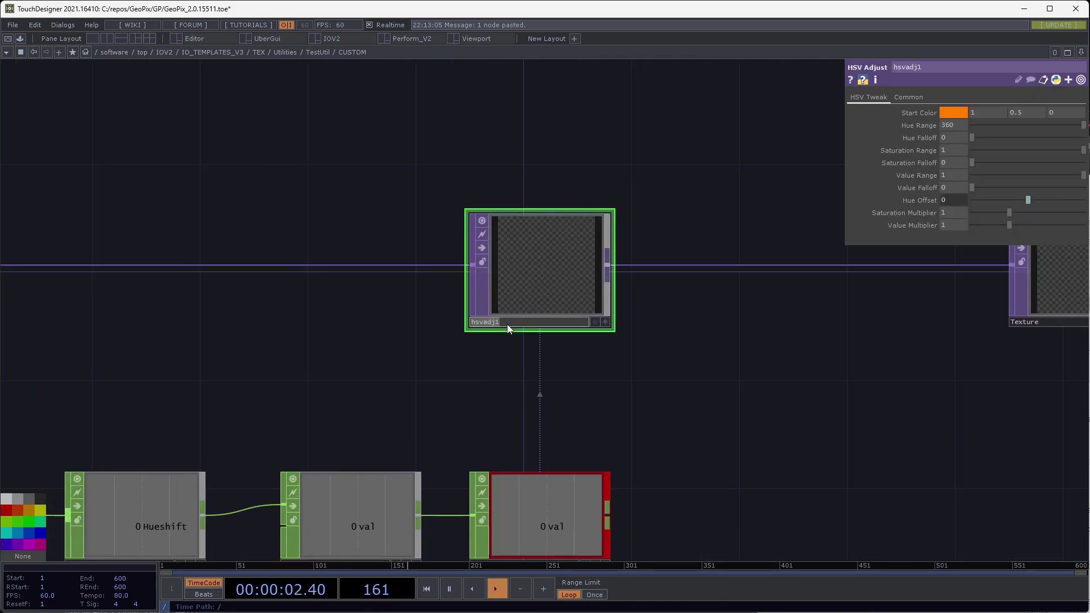
scroll(567, 282, "down", 3)
left_click(241, 273)
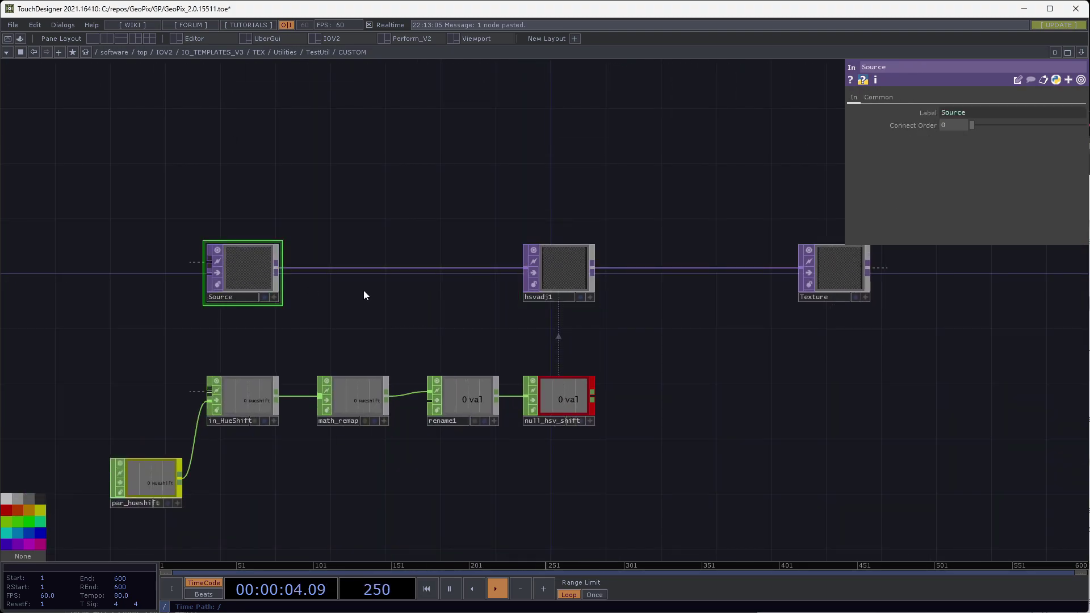
left_click(585, 284)
left_click(839, 269)
Point out the channel nodes from par_hueshift to null_hsv_shift, and expand hsvadj1's Hue Offset parameter to show its expression
right_click_drag(781, 506, 230, 398)
left_click(682, 253)
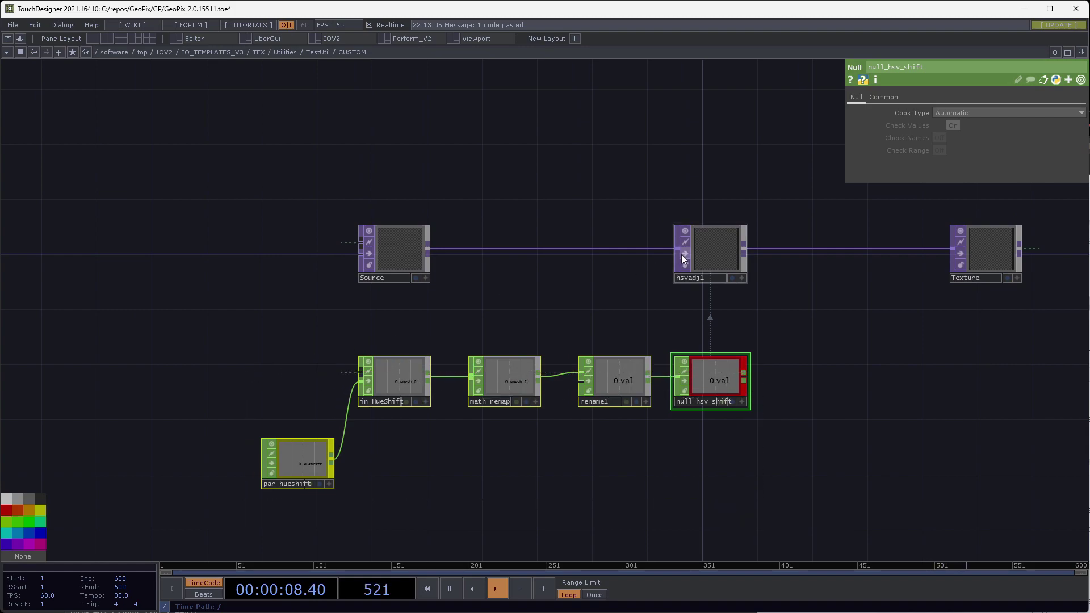
left_click(930, 202)
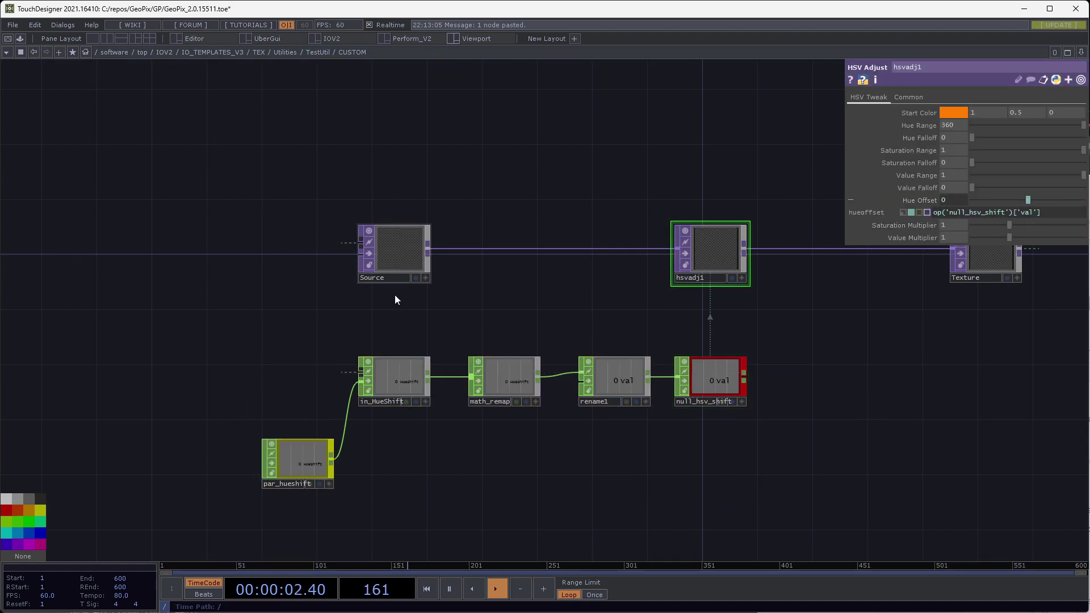
Back in TestUtil's network, show TestUtil's CONTROL parameters in a separate window beside CUSTOM's and set Hue Shift to 0.669
left_click(308, 51)
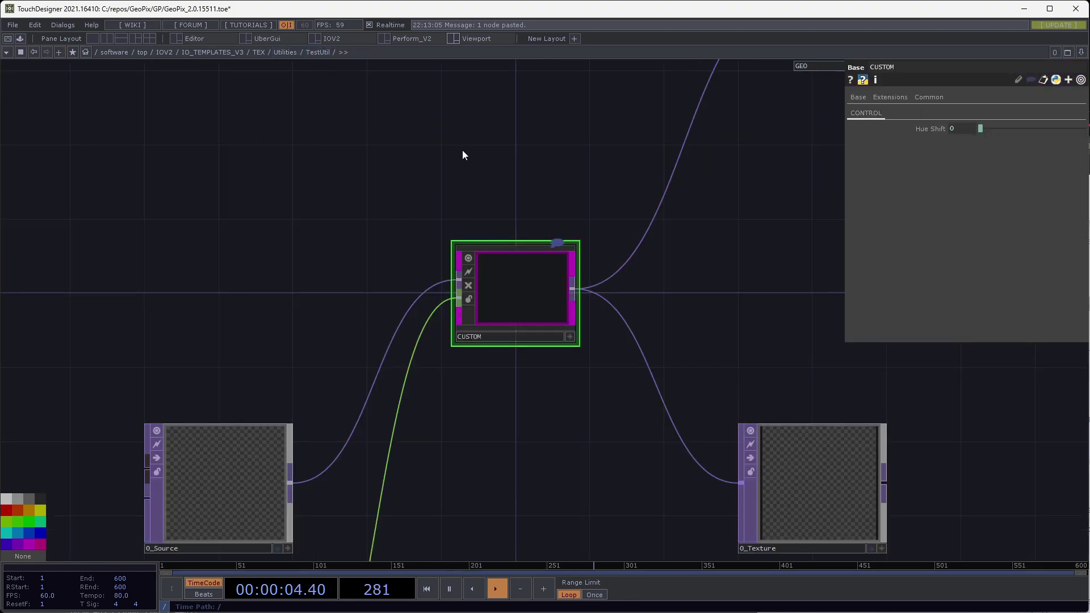
left_click(516, 166)
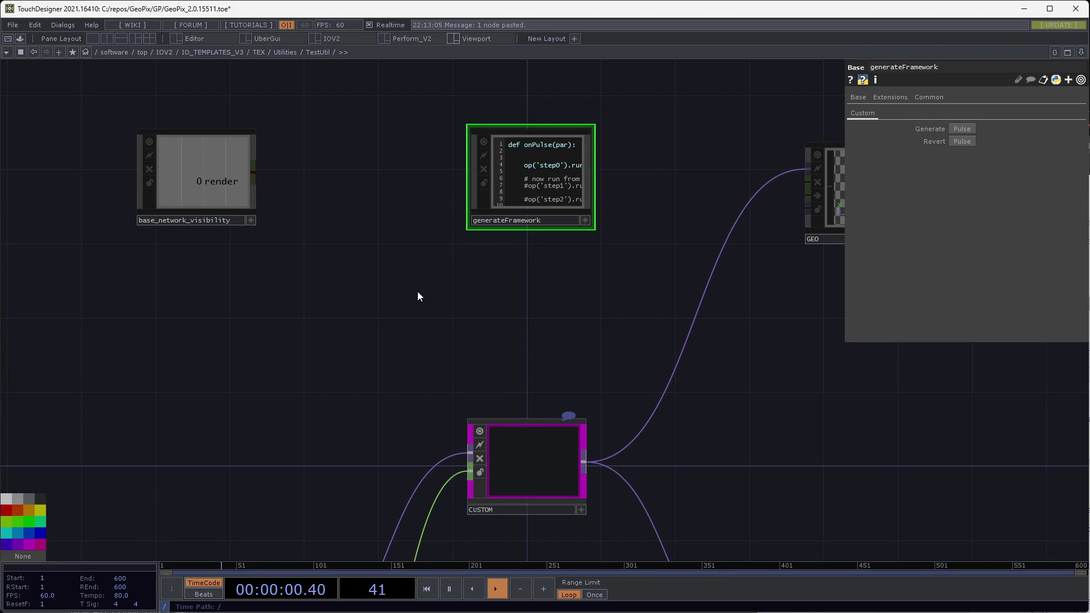
right_click(323, 51)
left_click(352, 7)
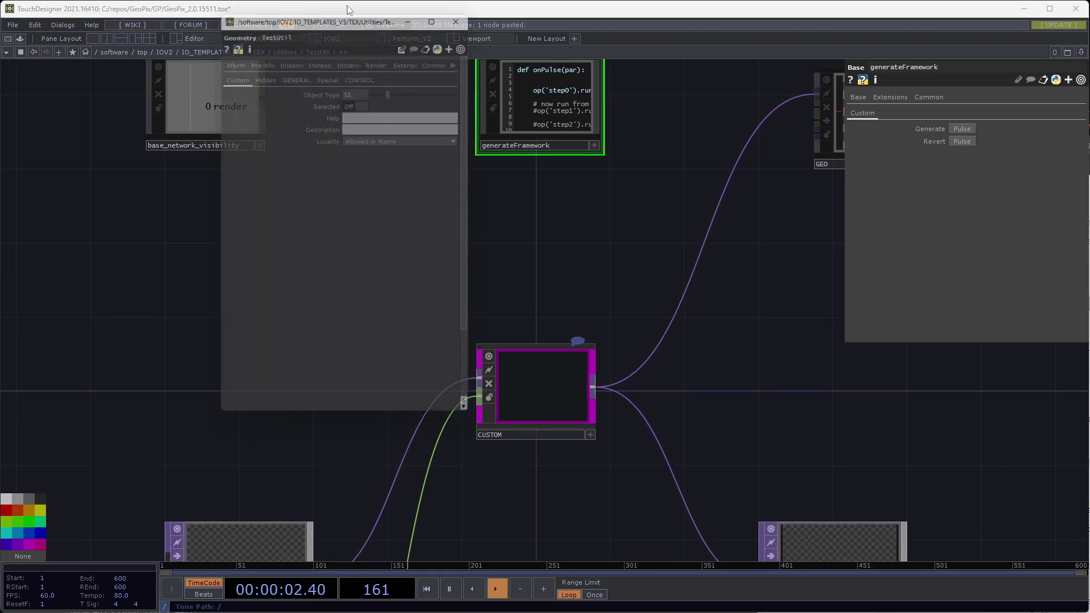
left_click_drag(242, 56, 216, 73)
left_click(559, 380)
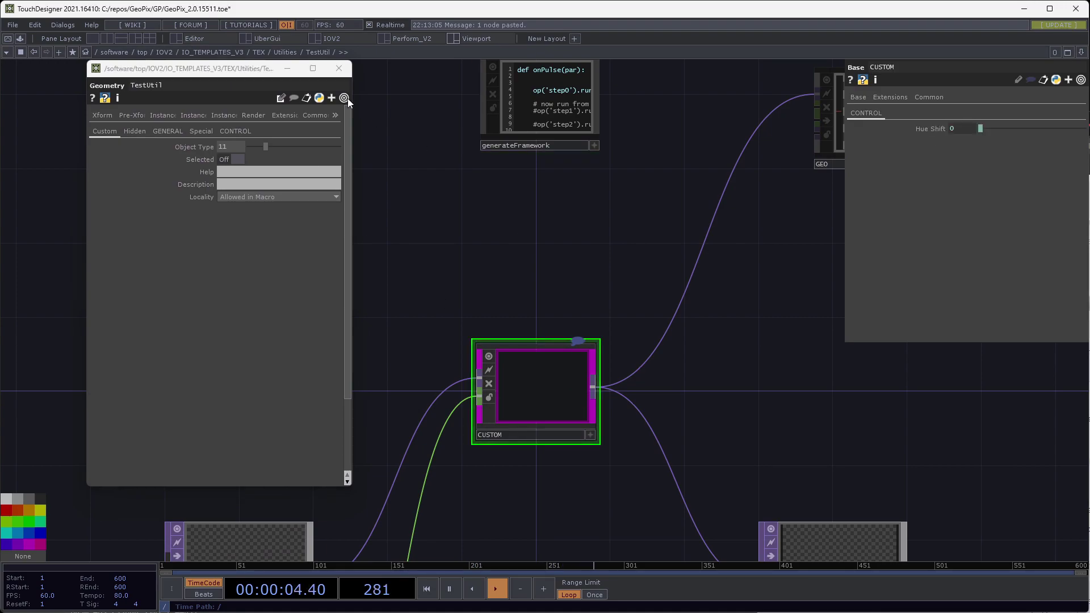
left_click(234, 131)
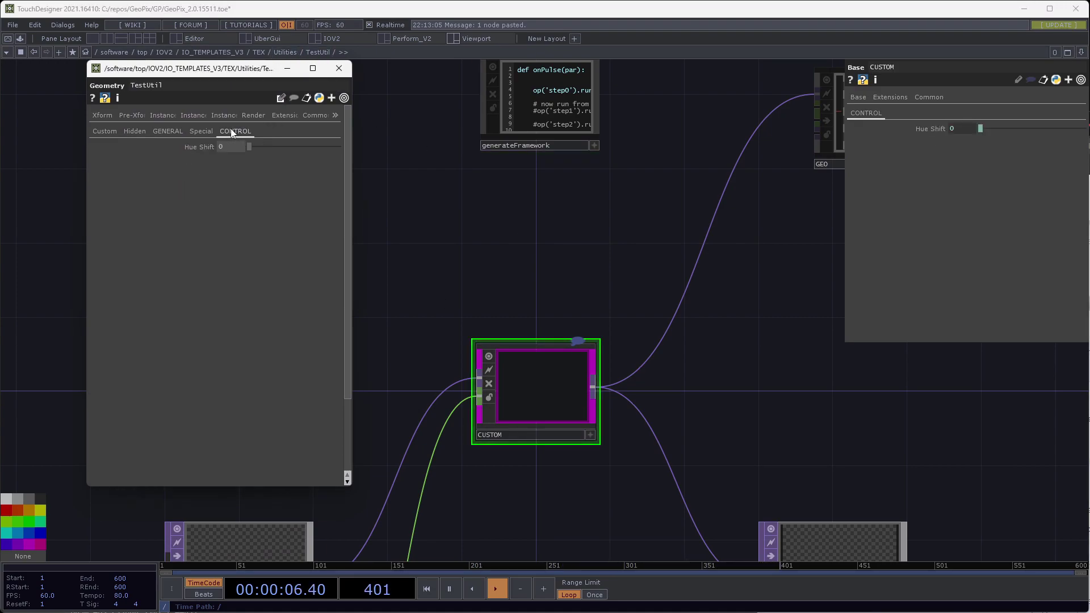
left_click_drag(267, 151, 305, 151)
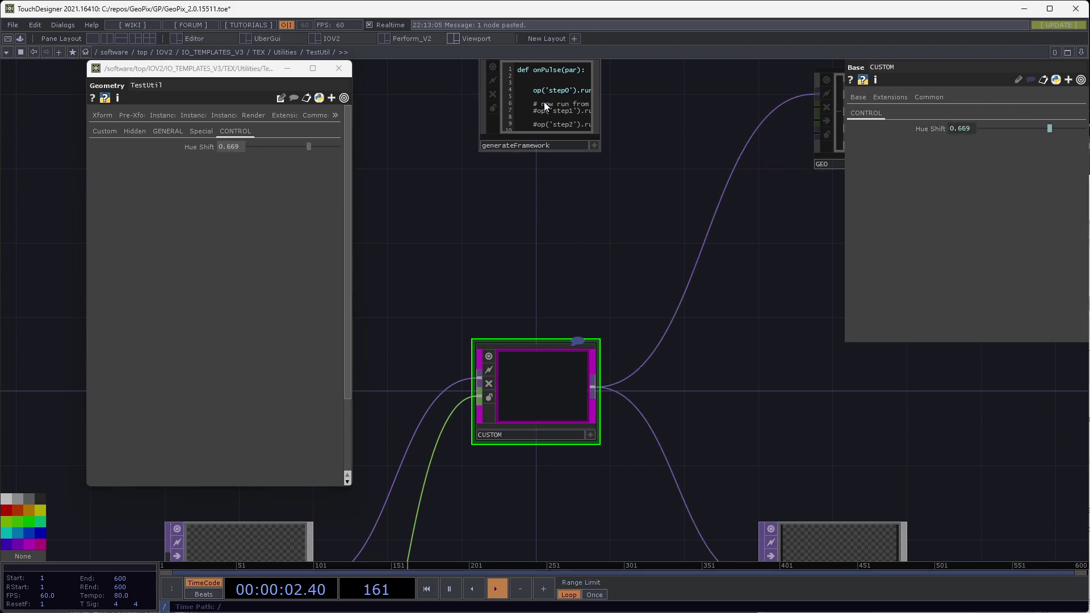
Revert the generated framework through generateFramework, and close TestUtil's parameter window
left_click(594, 99)
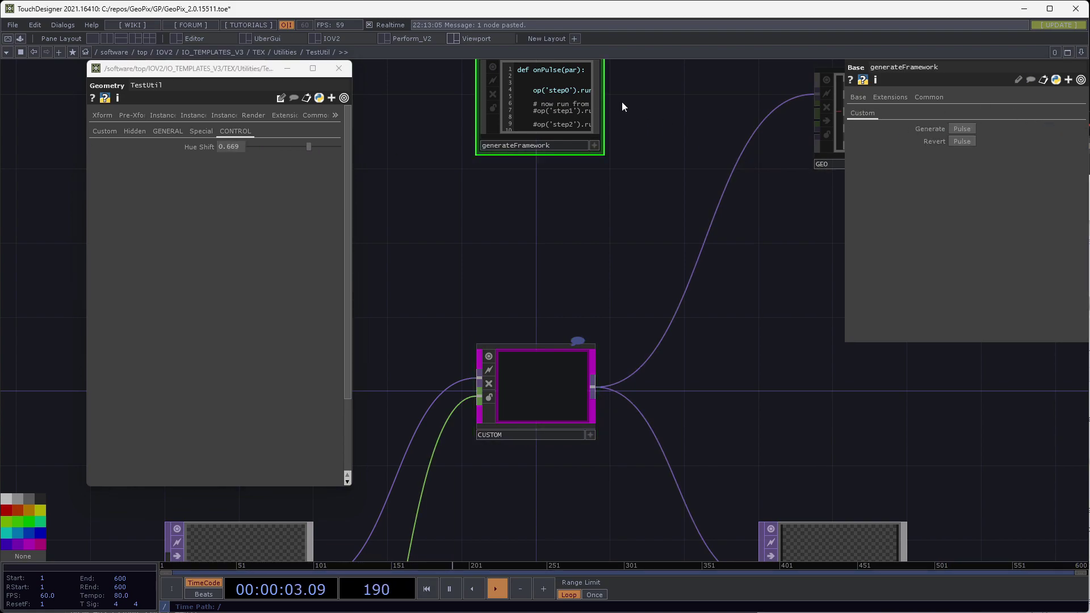
left_click(963, 143)
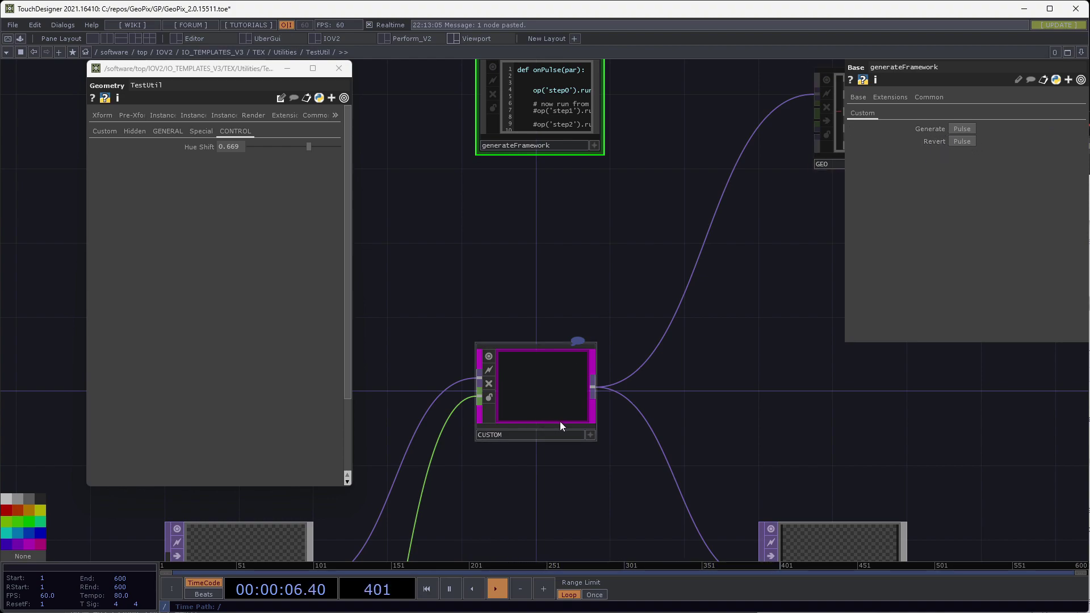
left_click(965, 141)
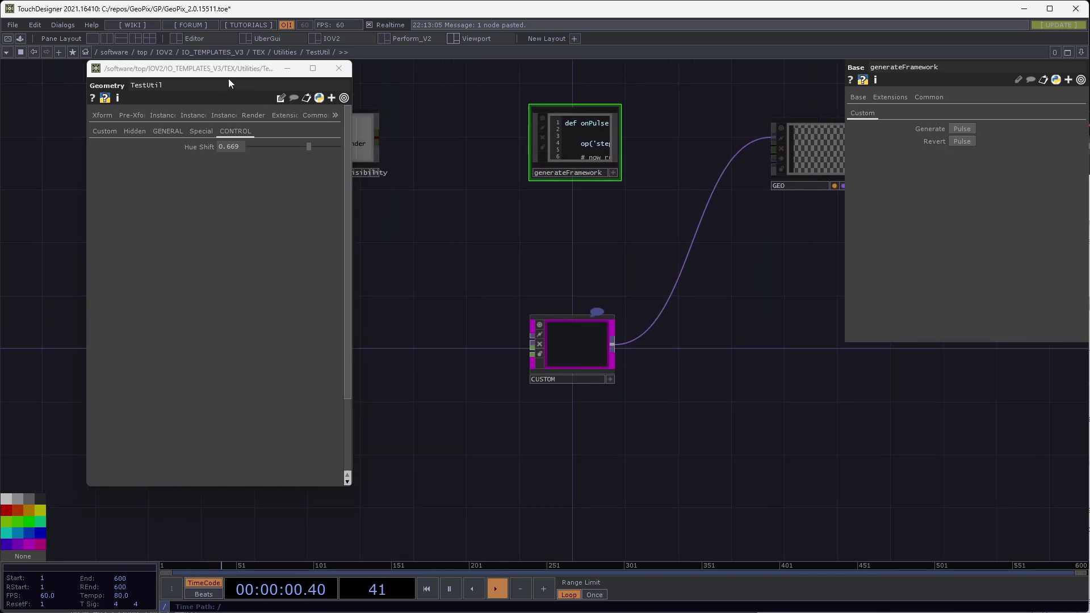
left_click_drag(228, 84, 170, 138)
left_click(283, 122)
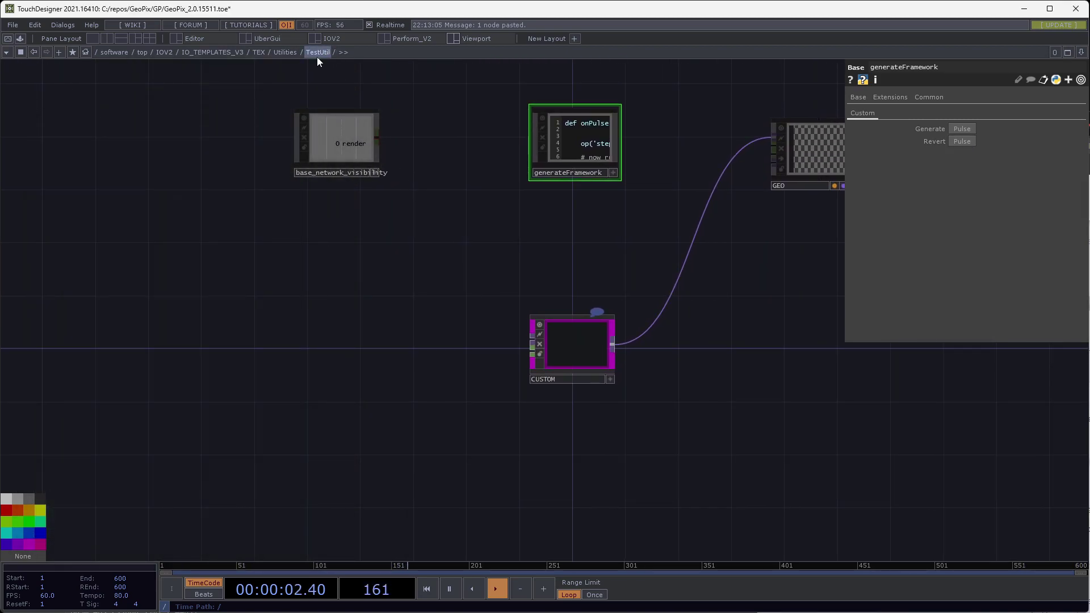
Reopen TestUtil's parameters to check them after the revert, and close the window
right_click(310, 50)
left_click(336, 5)
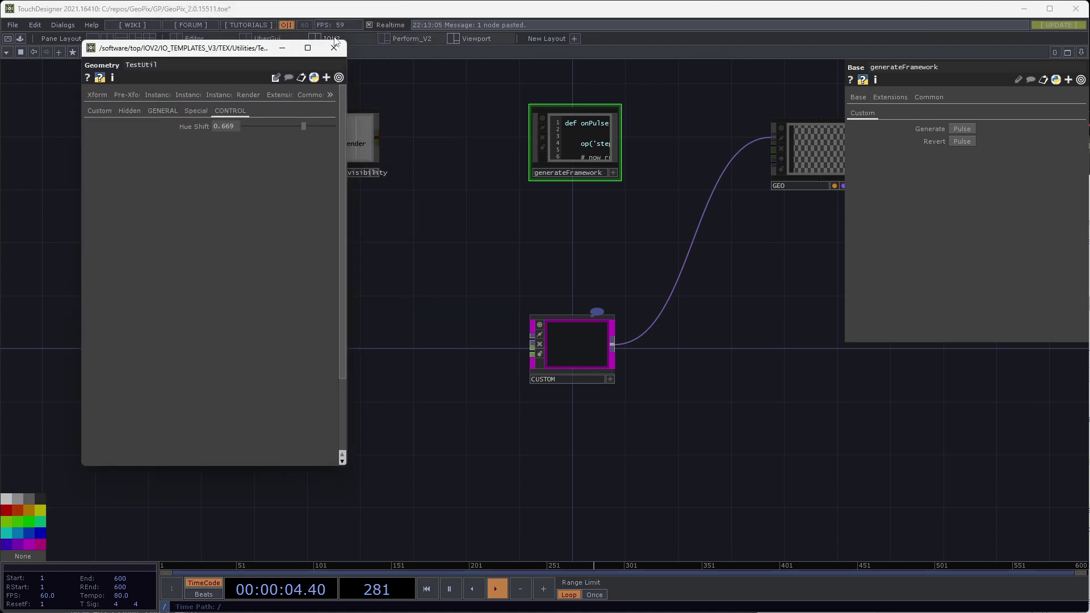
left_click(333, 47)
Open the CUSTOM base in the Component Editor and delete its Hueshift parameter from the CONTROL page
left_click(574, 341)
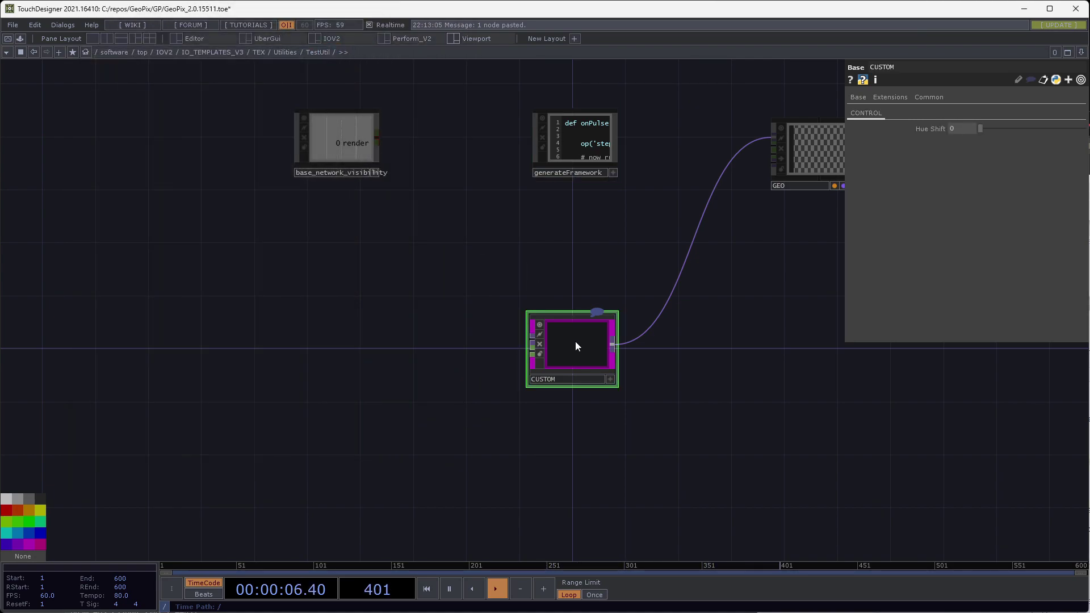
left_click_drag(633, 222, 614, 208)
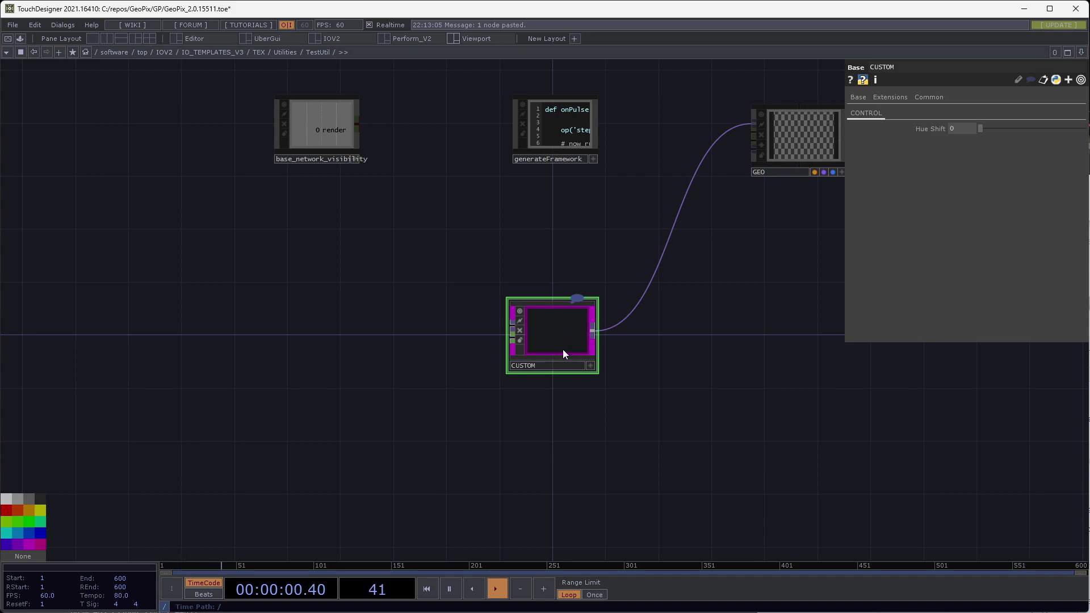
right_click(550, 330)
left_click(582, 346)
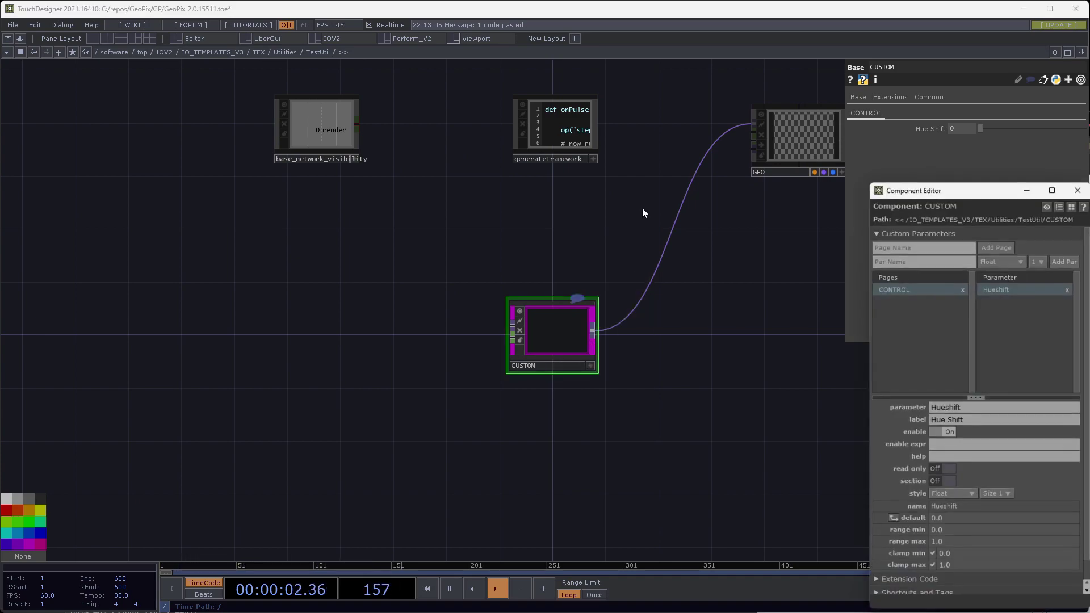
left_click_drag(945, 193, 270, 151)
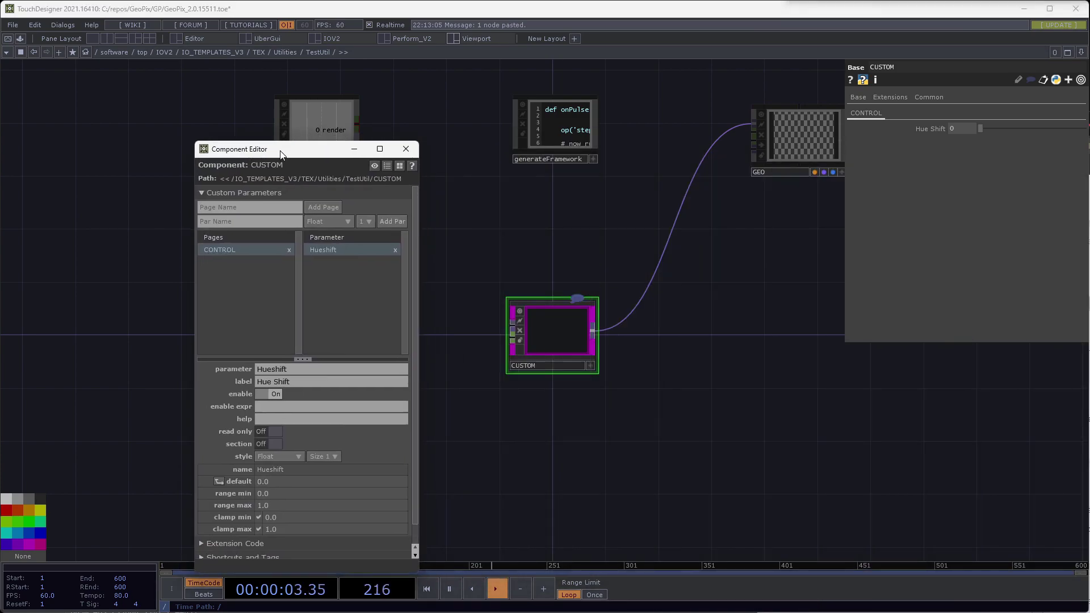
left_click(397, 252)
Add a single-value Float parameter named Value Min to CUSTOM's CONTROL page
left_click(271, 222)
type("Value Min")
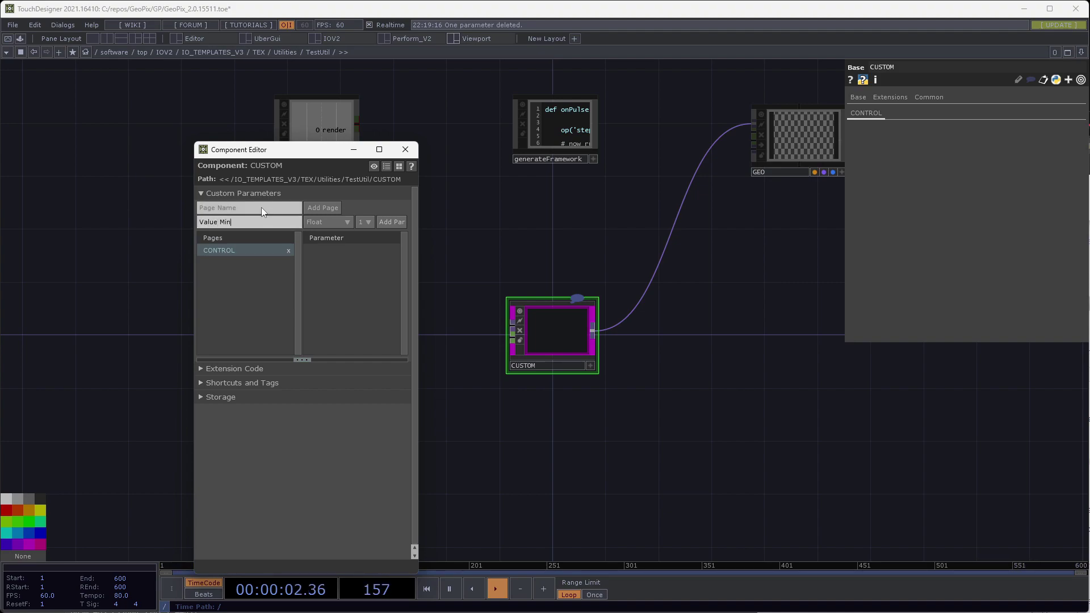
key("Return")
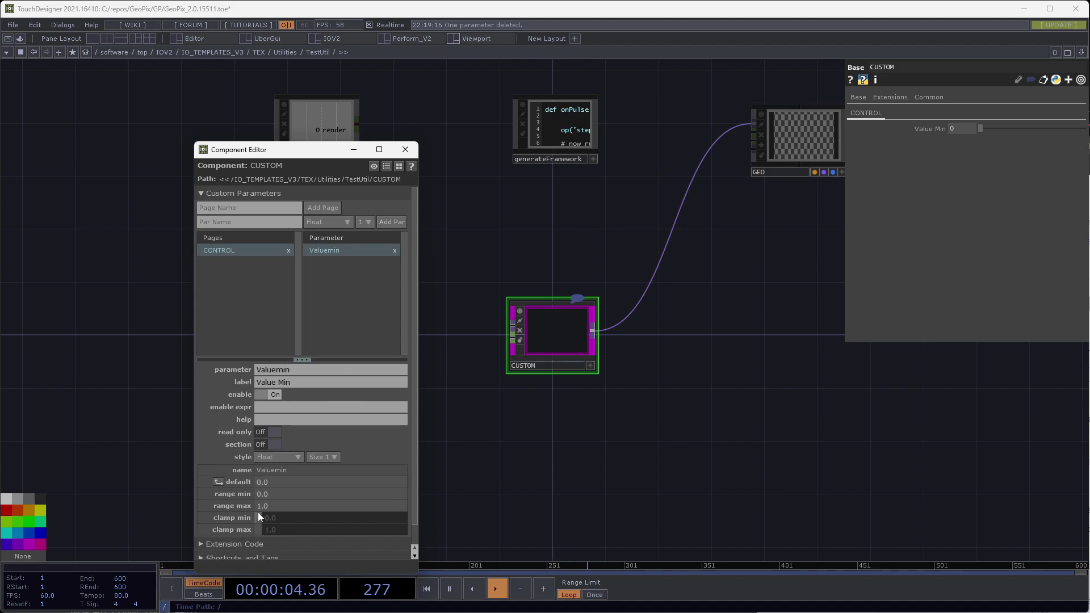
Enable clamping of Value Min at 0.0 and 1.0, and set its default to 0.5
left_click(257, 517)
left_click(258, 530)
left_click(275, 481)
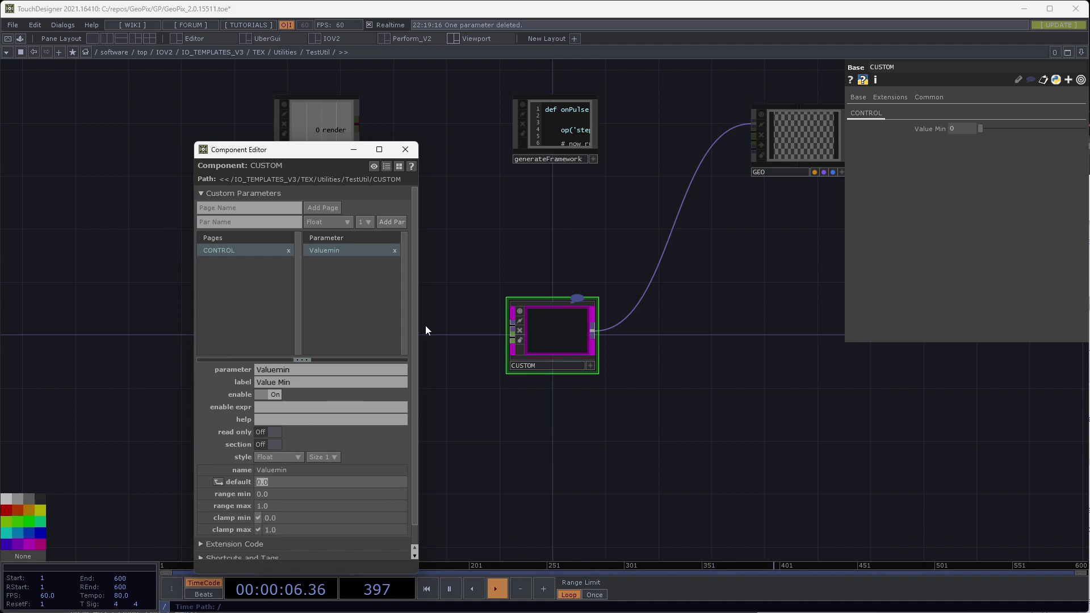
type("0.5")
key("Return")
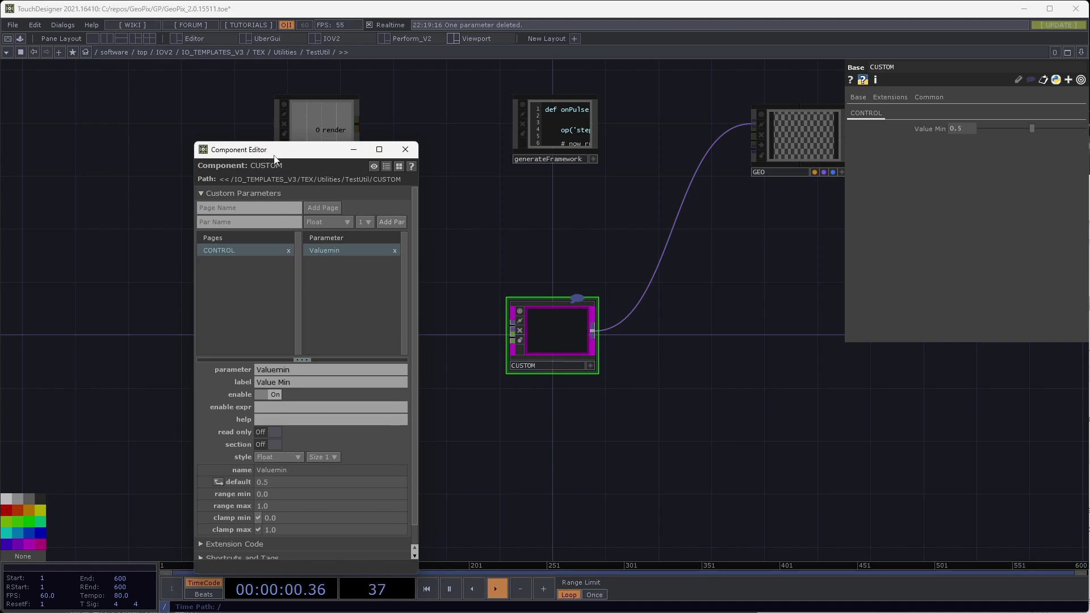
Move the Component Editor aside and open the CUSTOM base's parameters in a separate window
left_click_drag(274, 154, 258, 126)
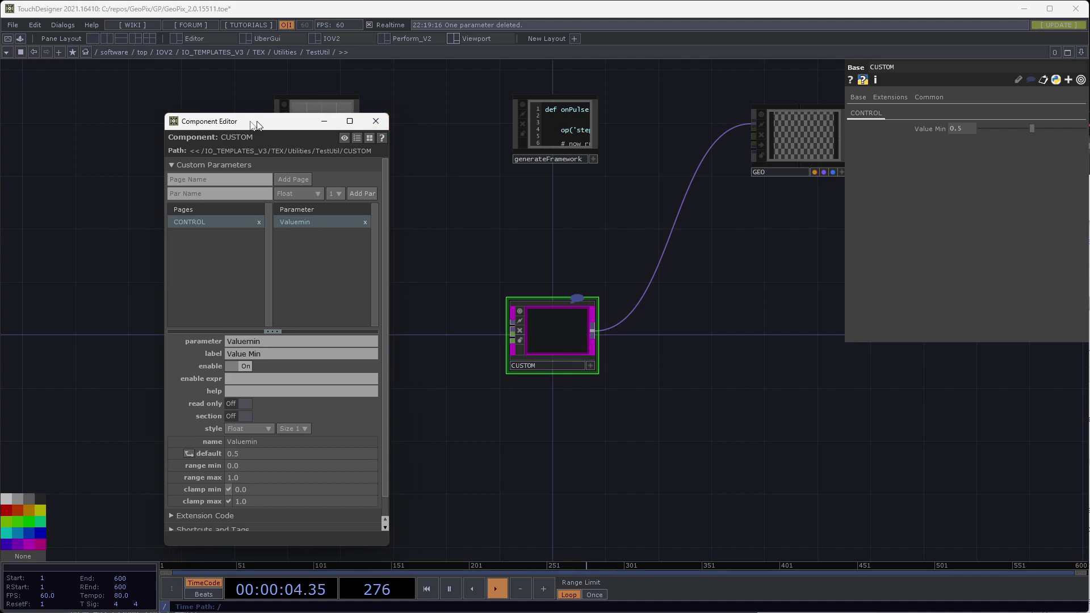
left_click_drag(397, 119, 297, 127)
left_click_drag(498, 256, 487, 230)
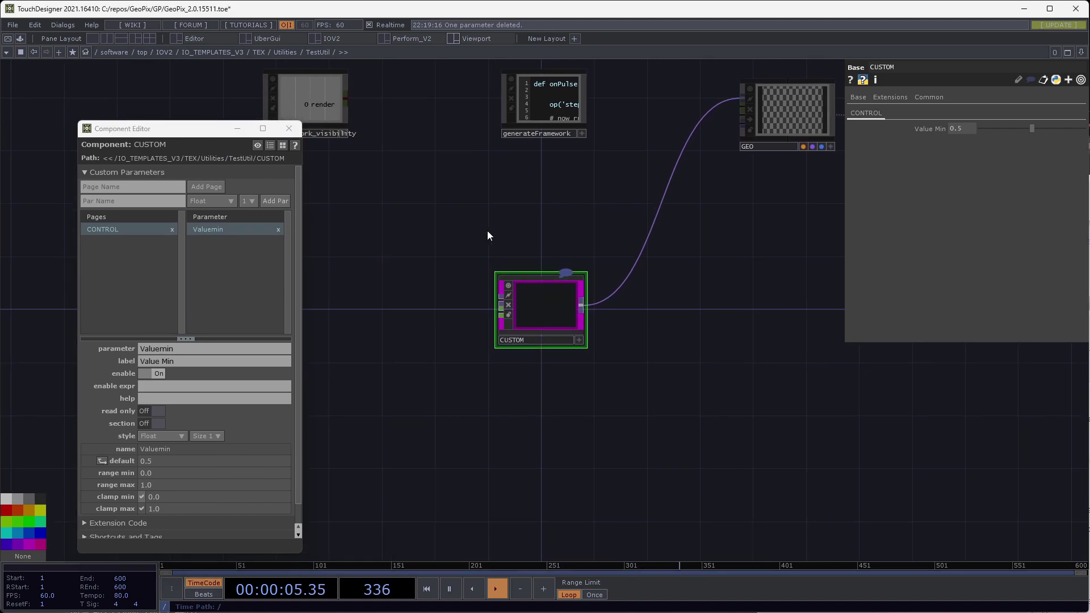
right_click(537, 300)
left_click(568, 236)
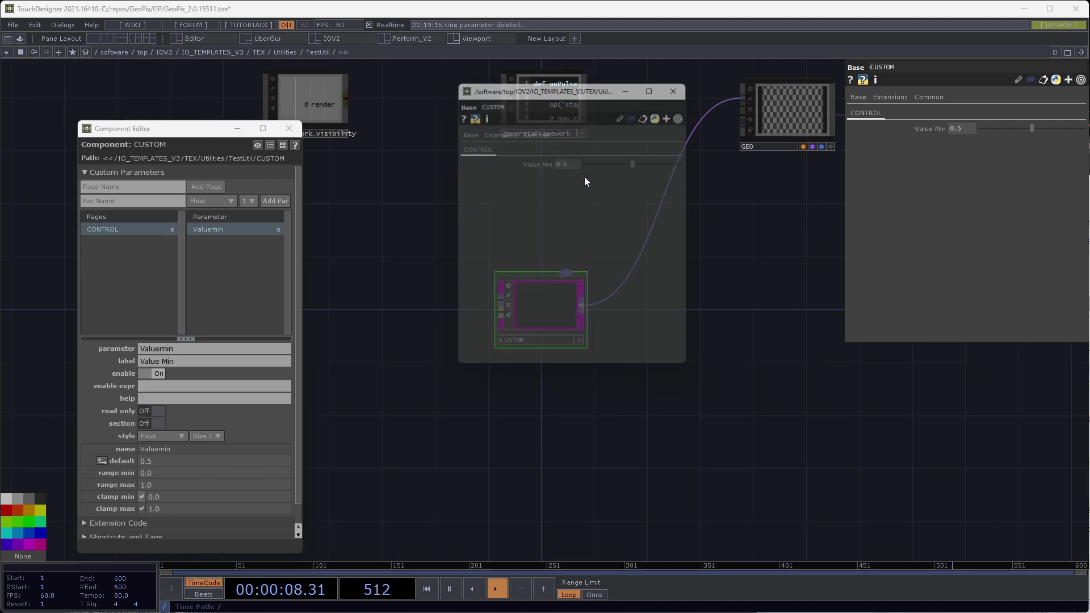
Move the floating CUSTOM parameters clear of the network, enter the CUSTOM base and delete its hsvadj1 operator
left_click_drag(529, 91, 882, 282)
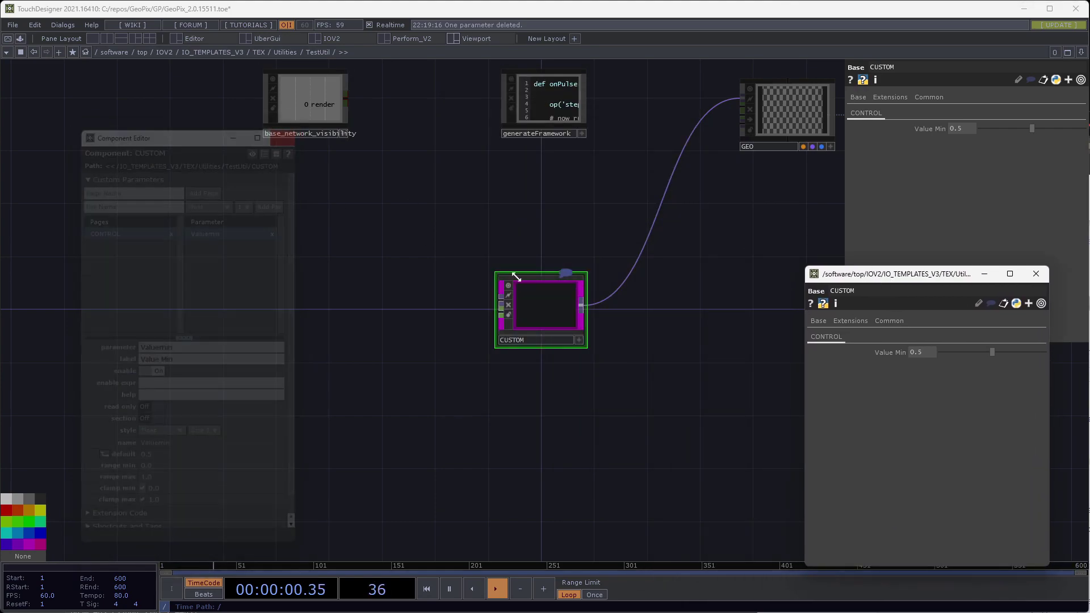
scroll(542, 310, "up", 1)
scroll(551, 317, "up", 3)
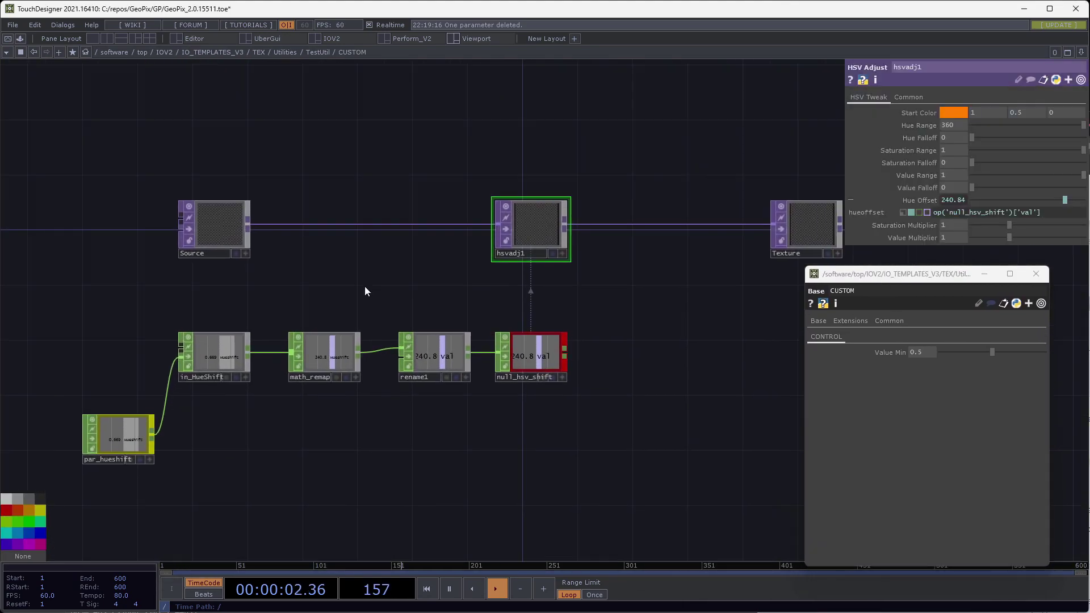
key("Delete")
right_click_drag(632, 423, 237, 279)
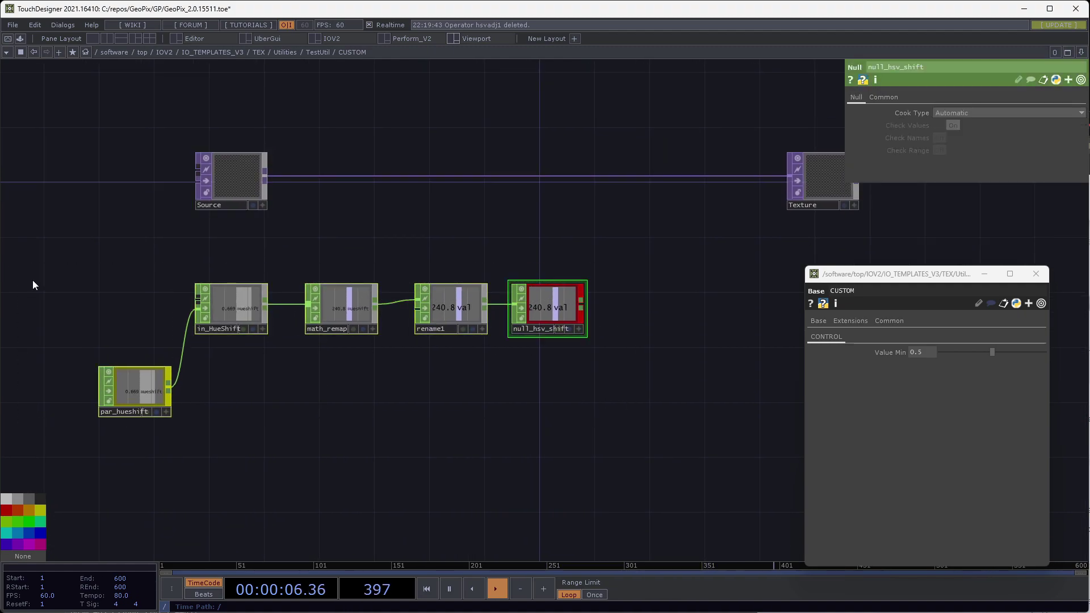
Delete the math_remap operator between in_HueShift and rename1, leaving the rest of the channel chain in place
left_click(142, 379)
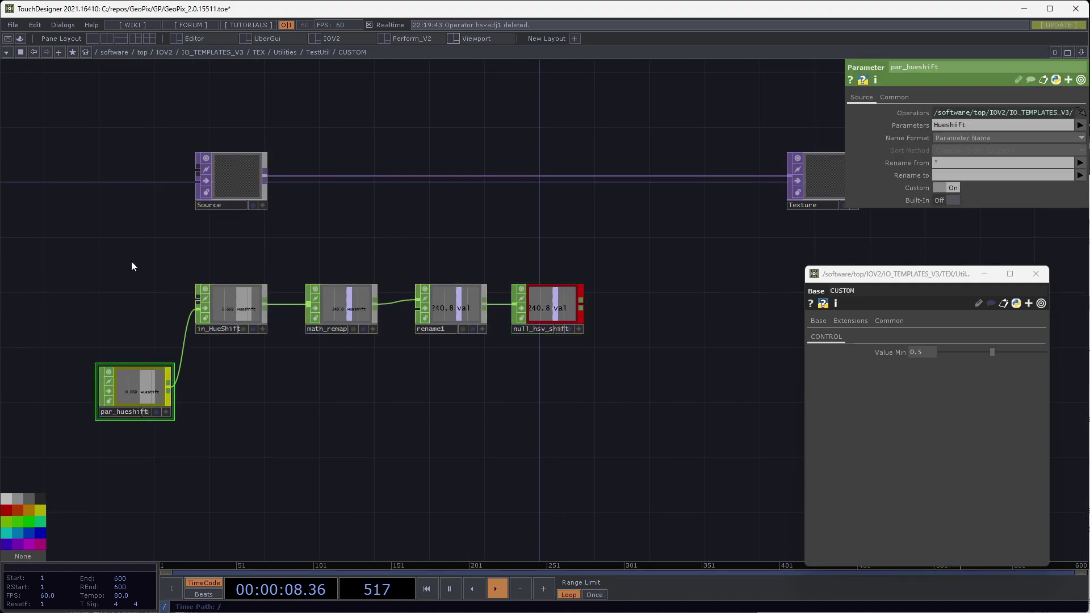
left_click(248, 175)
left_click(159, 390)
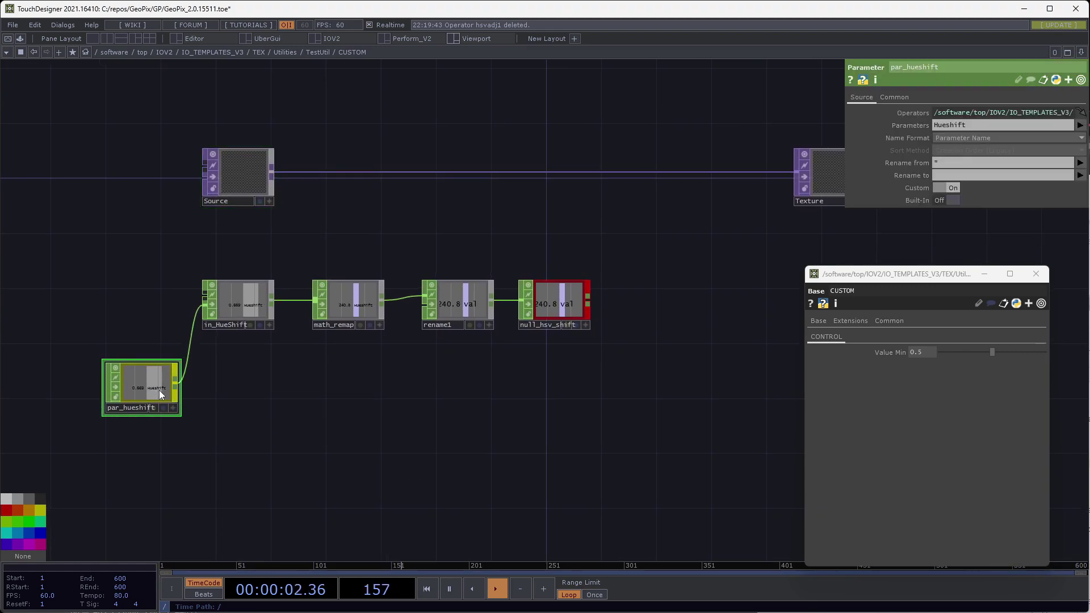
left_click(249, 318)
left_click(314, 311)
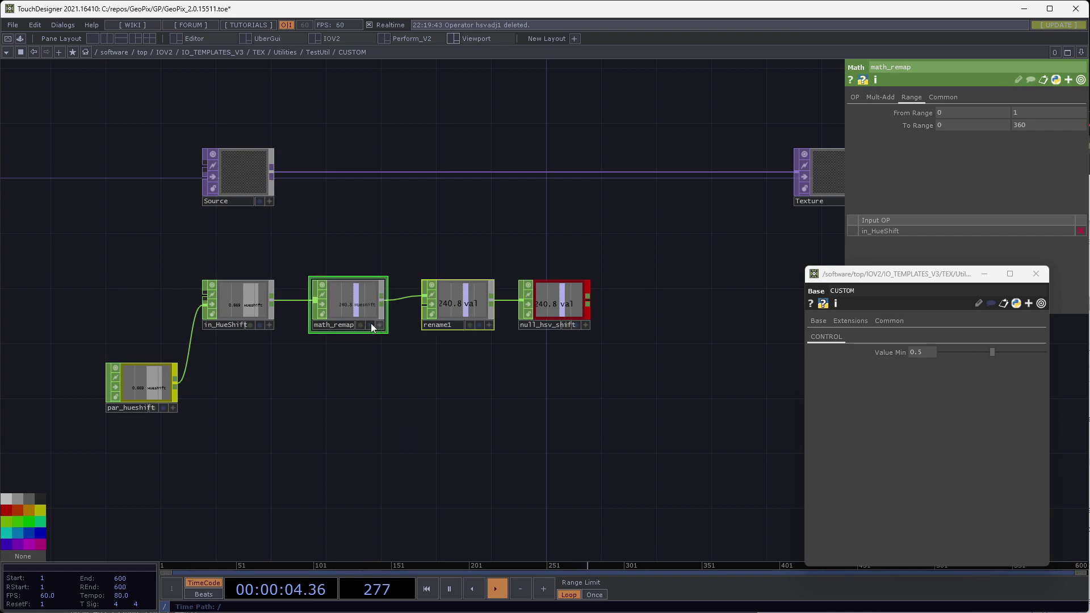
left_click(480, 304)
left_click(352, 297)
key("Delete")
left_click(483, 305)
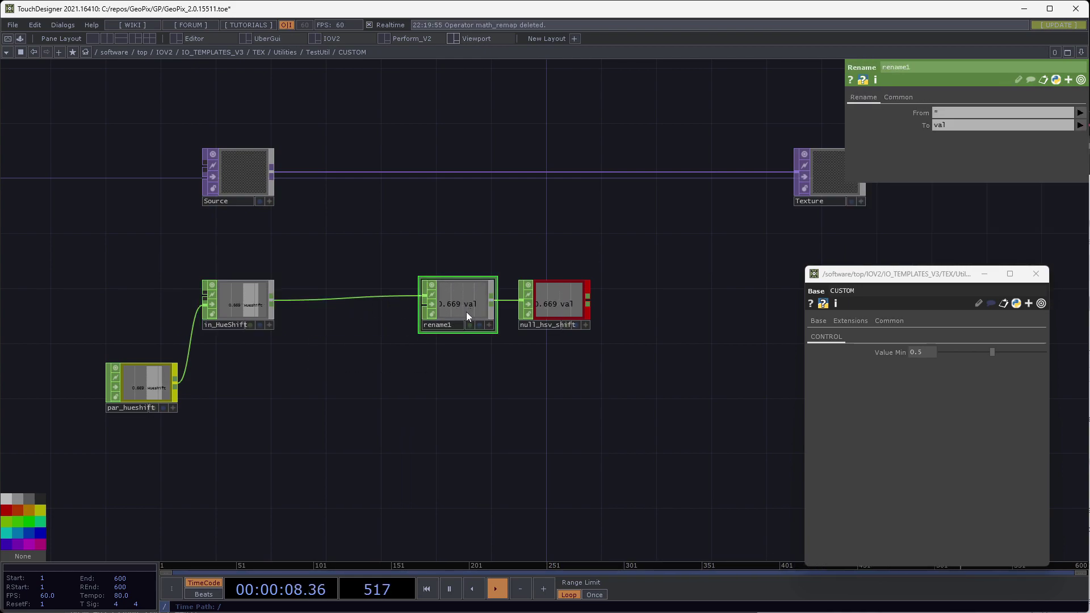
left_click_drag(465, 416, 476, 415)
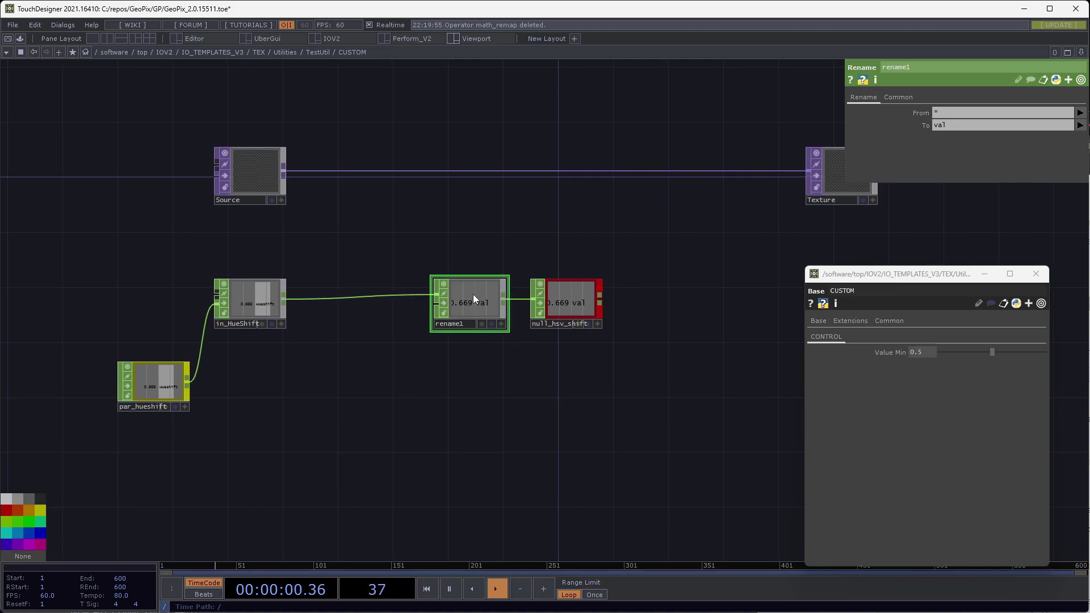
left_click_drag(397, 399, 406, 383)
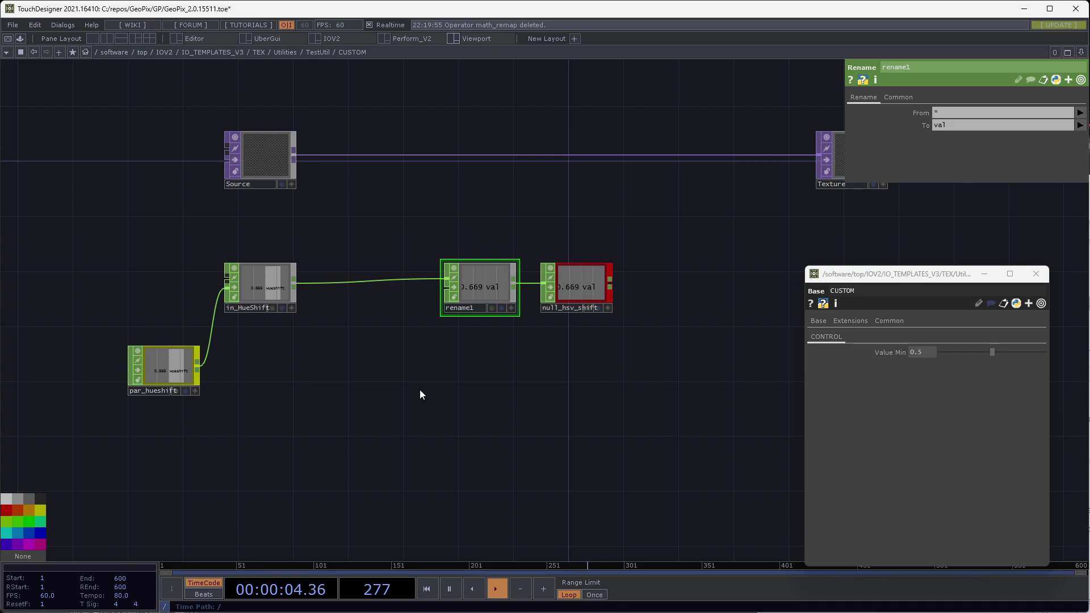
left_click_drag(360, 416, 323, 330)
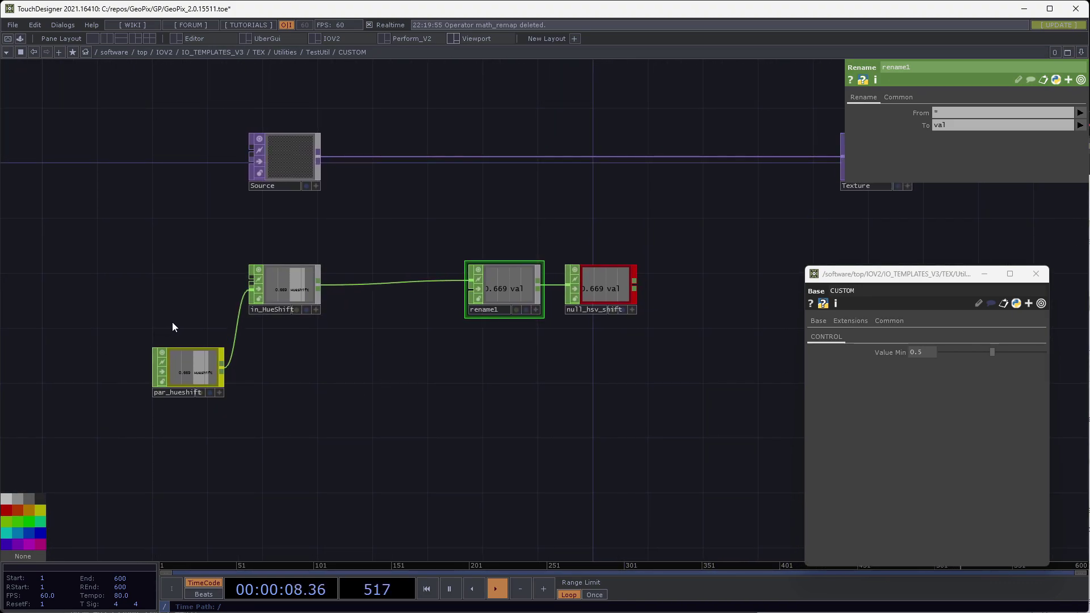
Select par_hueshift, widen its parameter display to show the full Operators path, and set CUSTOM's Value Min to 0.637
left_click(183, 395)
left_click(169, 393)
left_click_drag(842, 105, 615, 112)
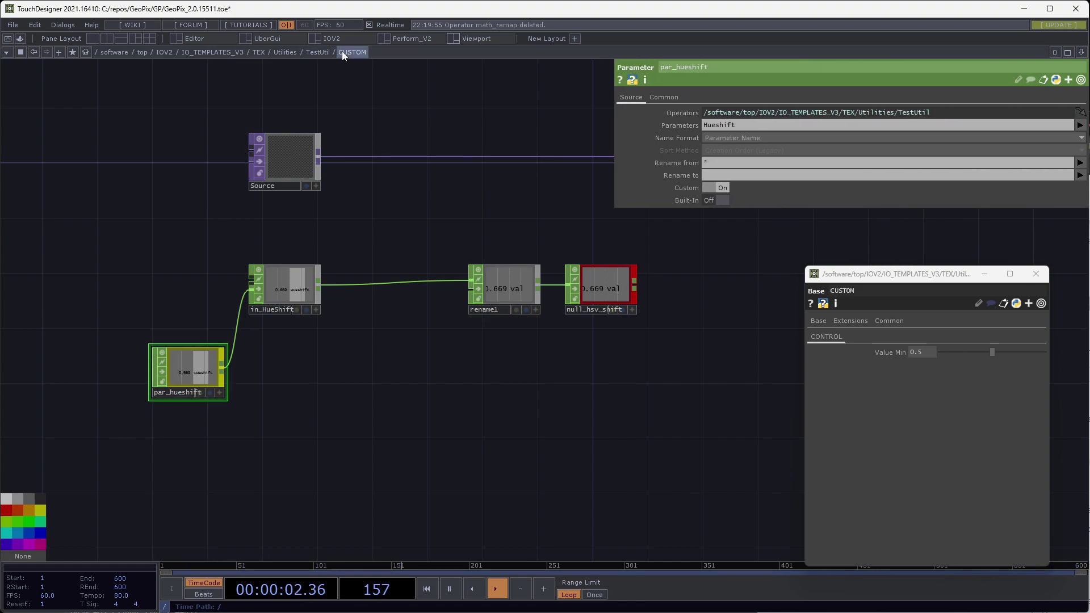
left_click_drag(1011, 349, 1013, 354)
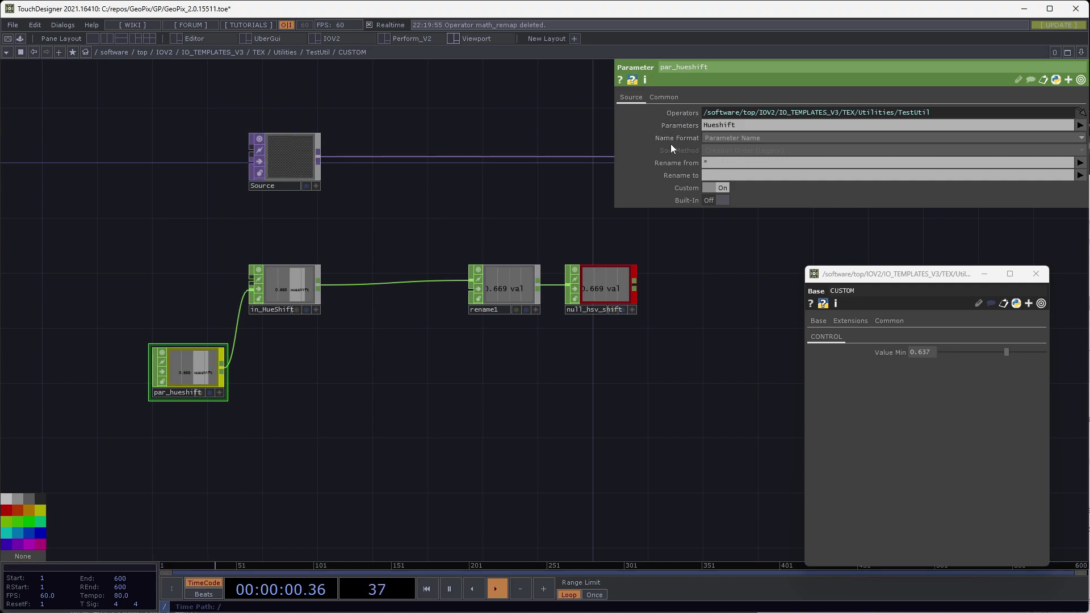
Set the Parameters field of par_hueshift to Valuemin
scroll(164, 380, "up", 5)
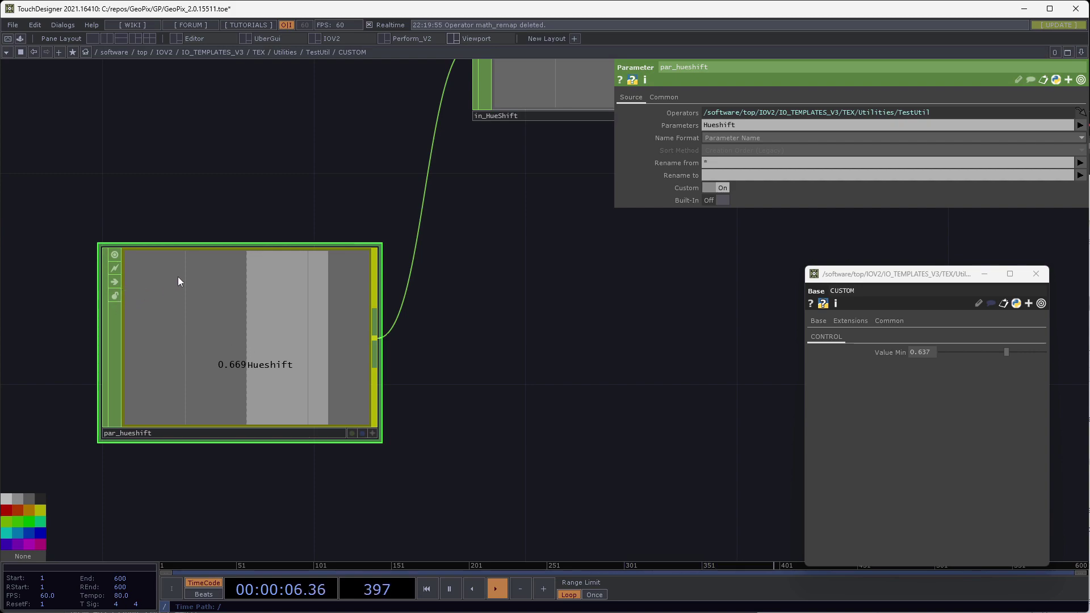
left_click(676, 112)
left_click(676, 111)
left_click(737, 124)
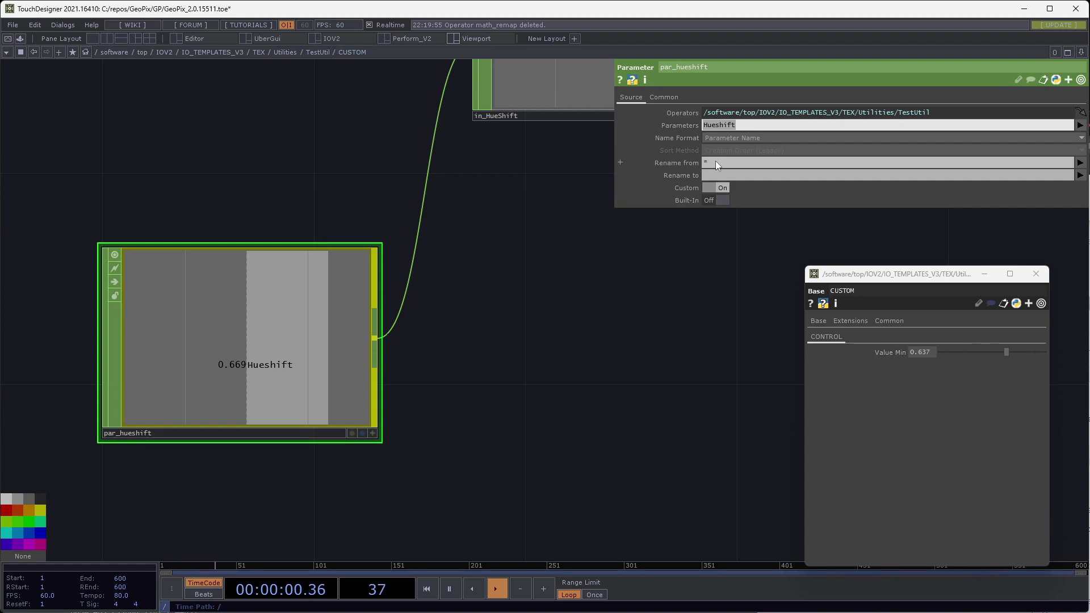
type("Valuemin")
key("Return")
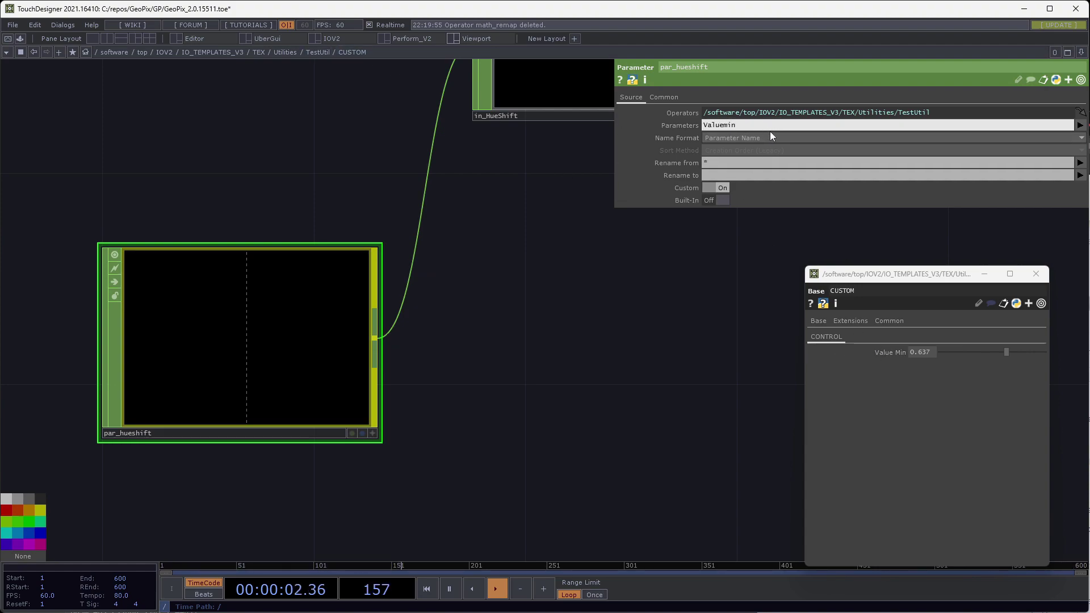
Check the script name of CUSTOM's Value Min parameter and review CUSTOM's Common settings from the TestUtil network
left_click_drag(481, 228, 483, 221)
right_click(352, 51)
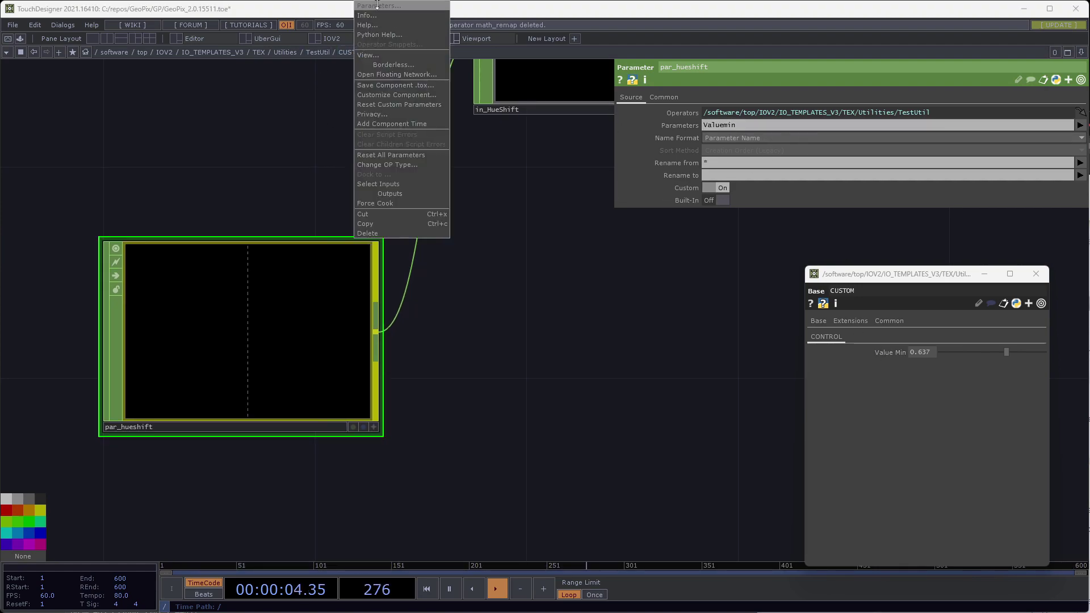
left_click(377, 4)
left_click_drag(394, 88, 424, 132)
right_click(365, 53)
left_click(897, 356)
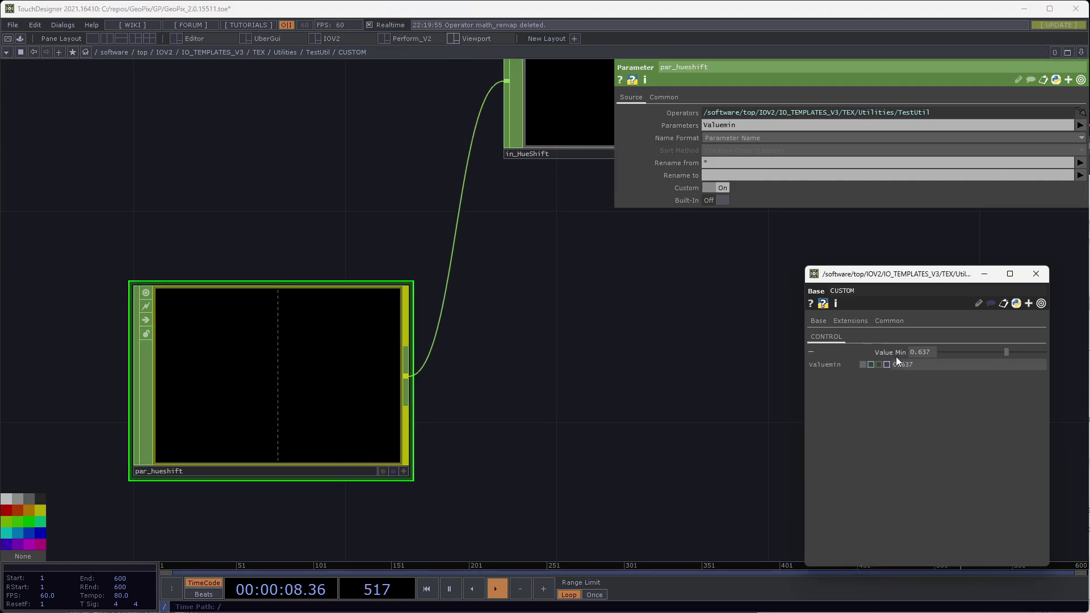
left_click(897, 355)
left_click(309, 51)
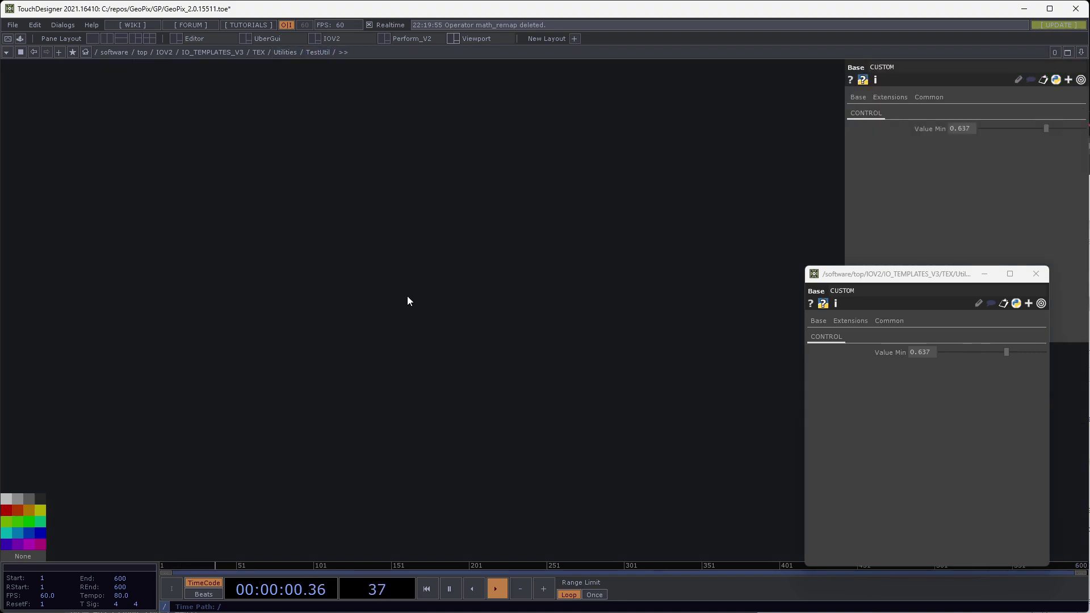
left_click(937, 97)
left_click_drag(597, 359, 612, 356)
key("i")
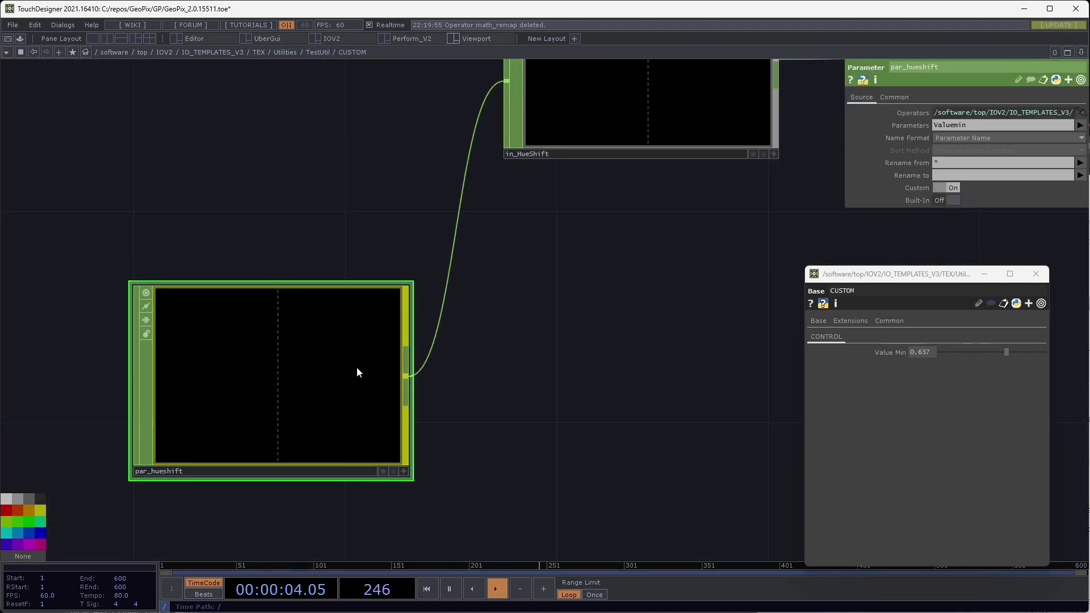
Reapply the parent.obj expression to the Operators parameter of par_hueshift
left_click(921, 114)
left_click(910, 125)
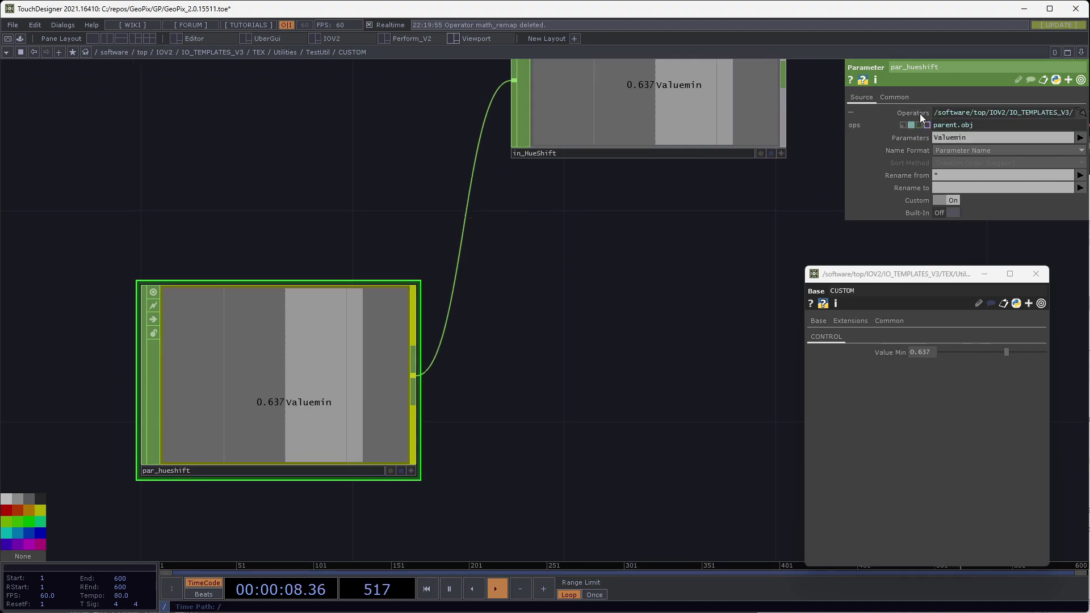
left_click(920, 114)
Rename the par_hueshift operator as par_Valuemin
scroll(319, 348, "down", 5)
scroll(292, 374, "up", 5)
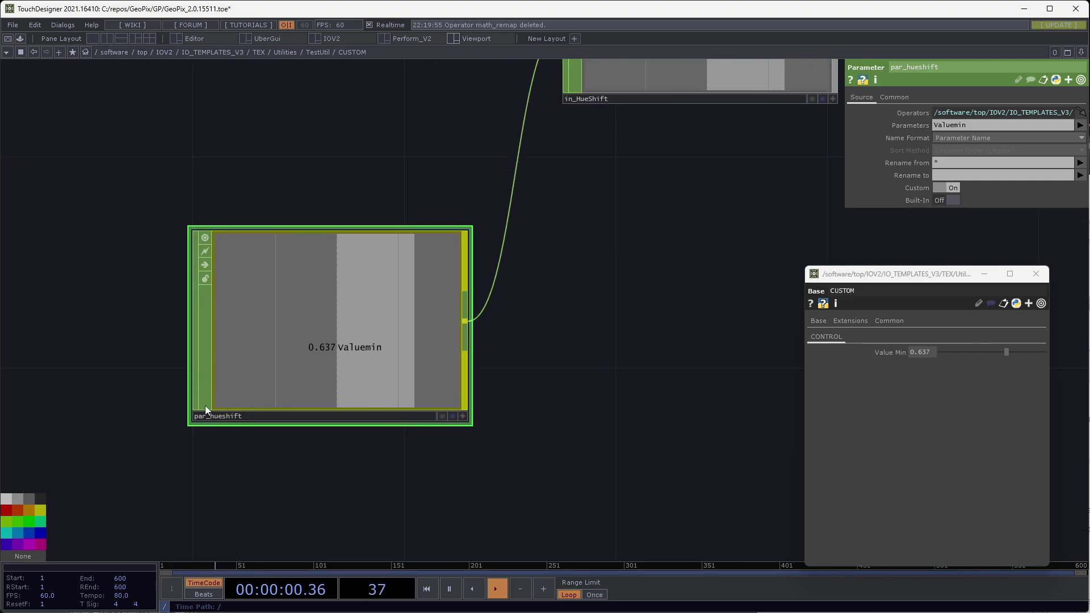
left_click_drag(208, 416, 757, 454)
type("Valu")
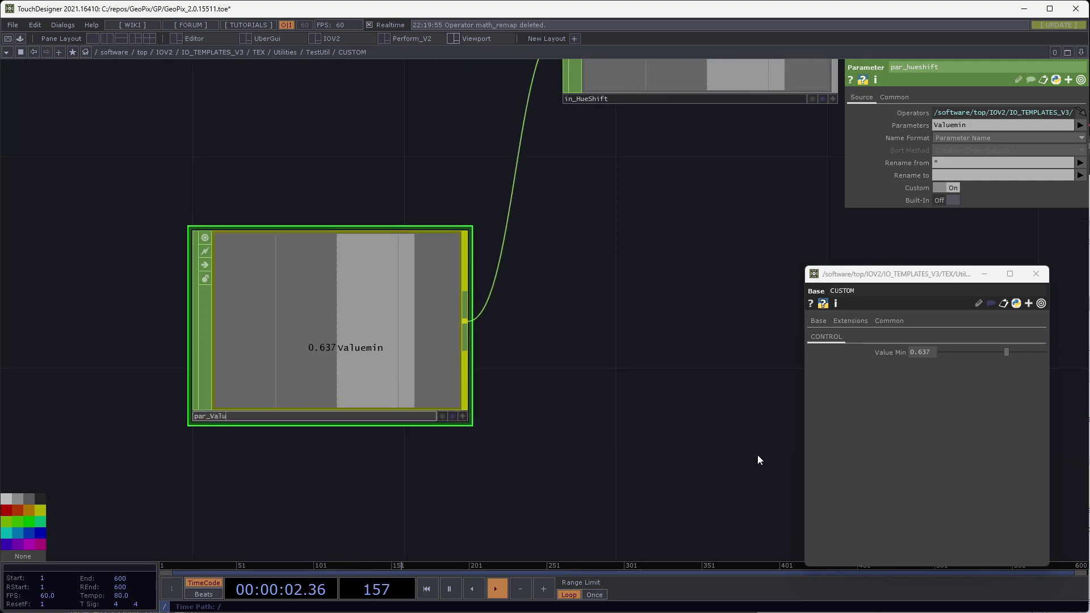
key("Return")
Rename the in_HueShift operator as in_Valuemin
scroll(515, 381, "down", 5)
left_click(550, 307)
left_click(556, 310)
type("Valuemin")
key("Return")
key("h")
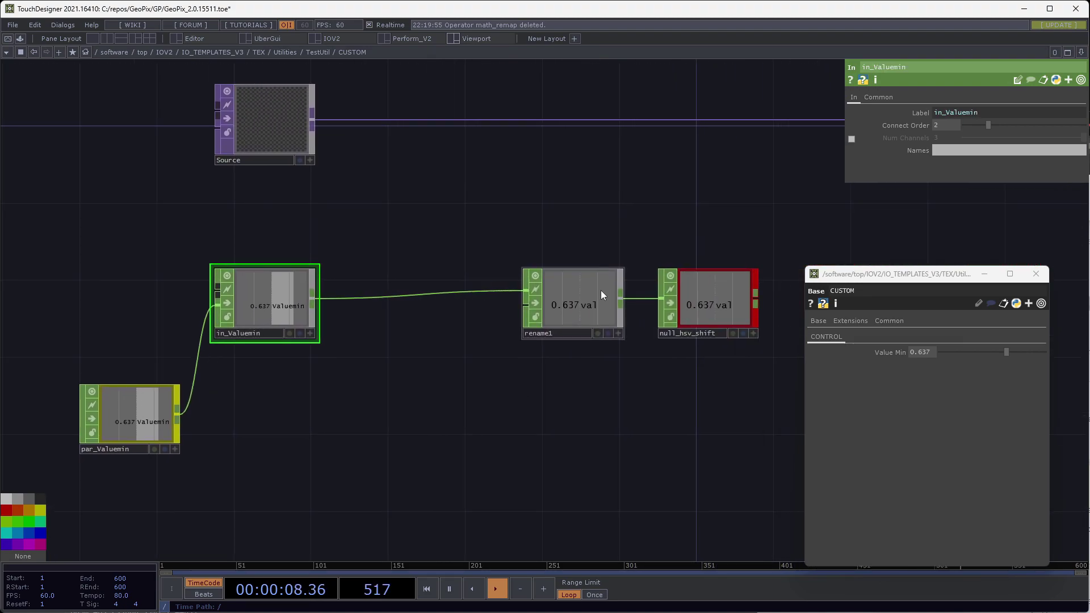
Add a Chroma Key TOP and insert it into the wire between Source and Texture
left_click(601, 291)
key("Tab")
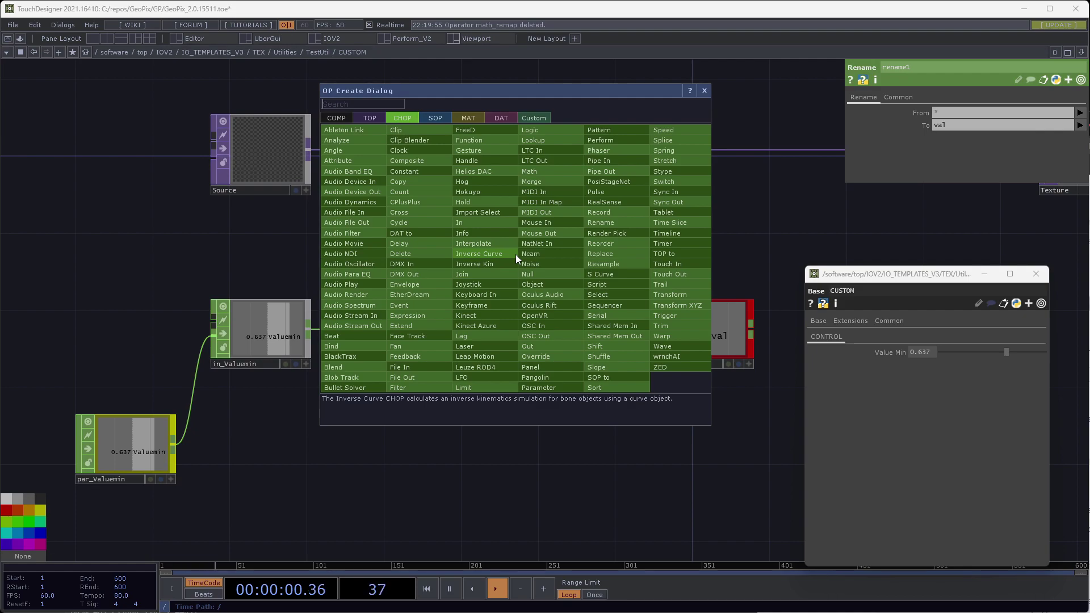
key("shift+Tab")
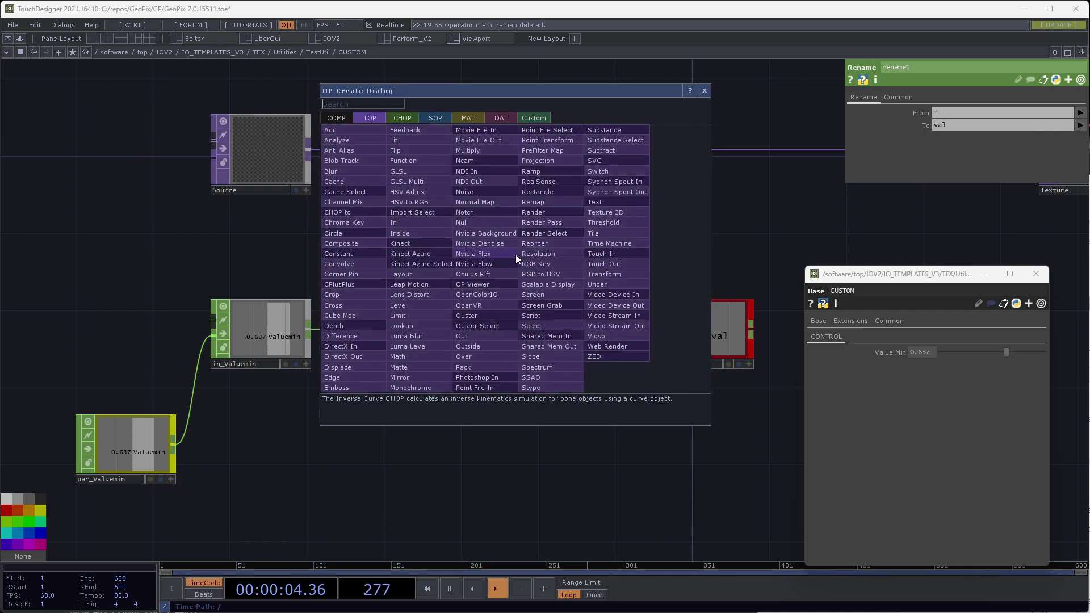
left_click(344, 222)
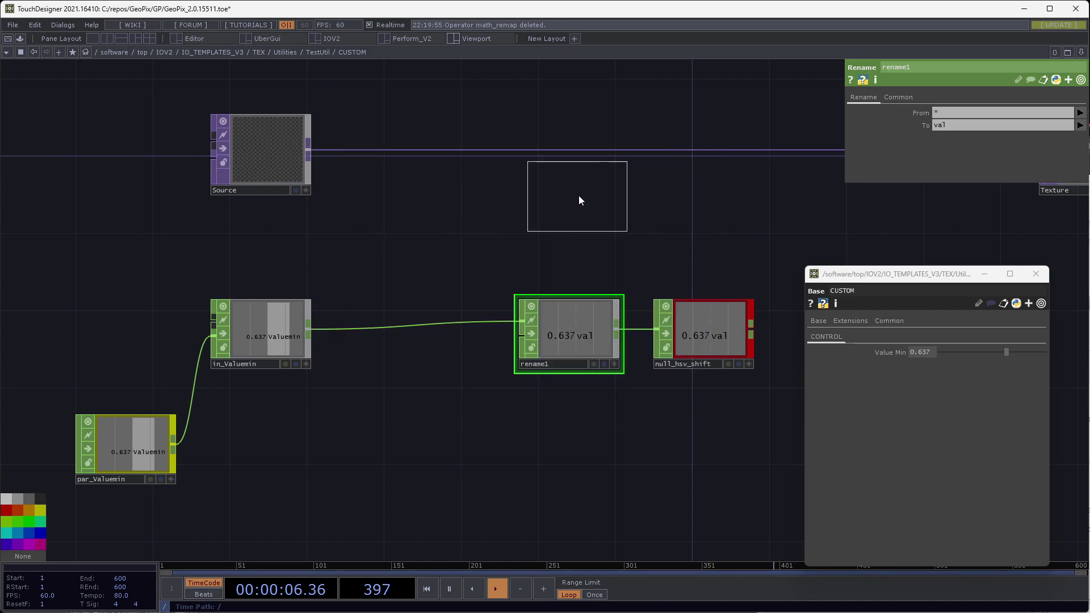
left_click(577, 198)
key("h")
left_click_drag(262, 203, 562, 202)
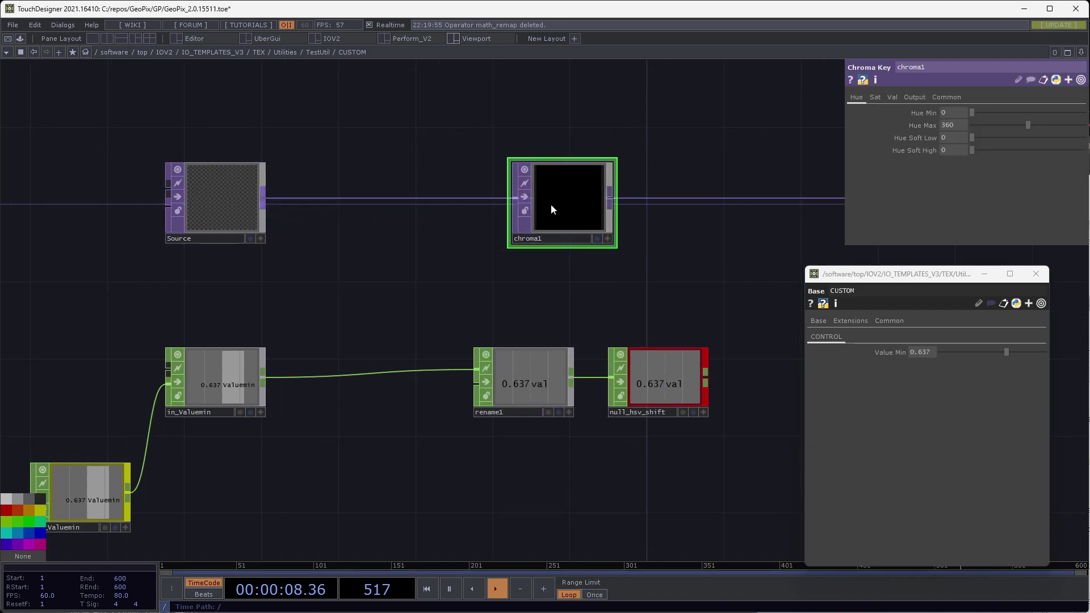
Show chroma1's Val settings, add a Noise TOP and feed it into chroma1 as a test input
left_click(893, 95)
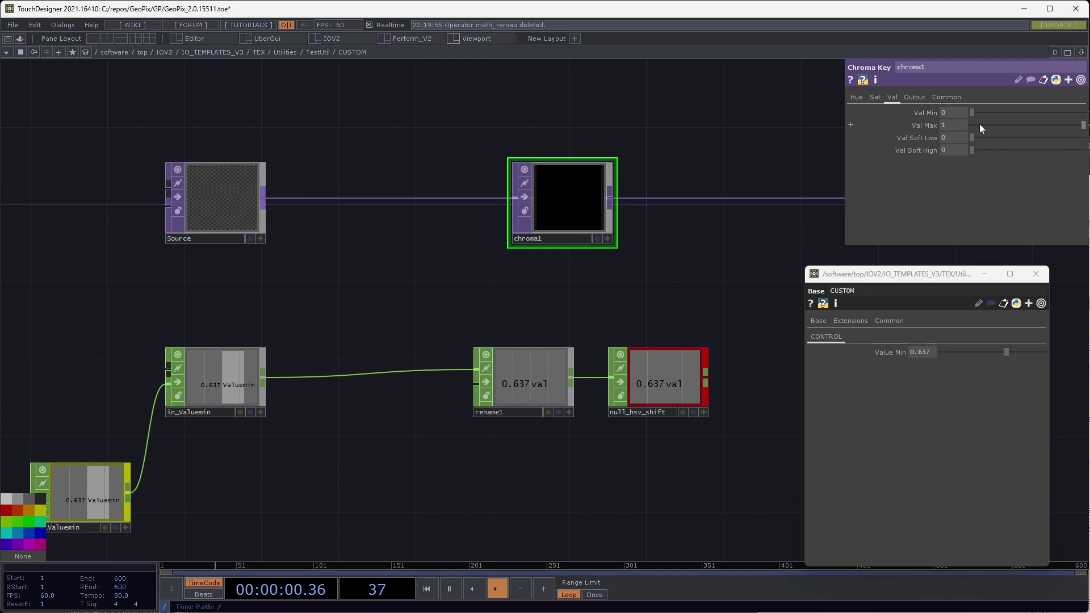
left_click_drag(372, 106, 450, 170)
key("Tab")
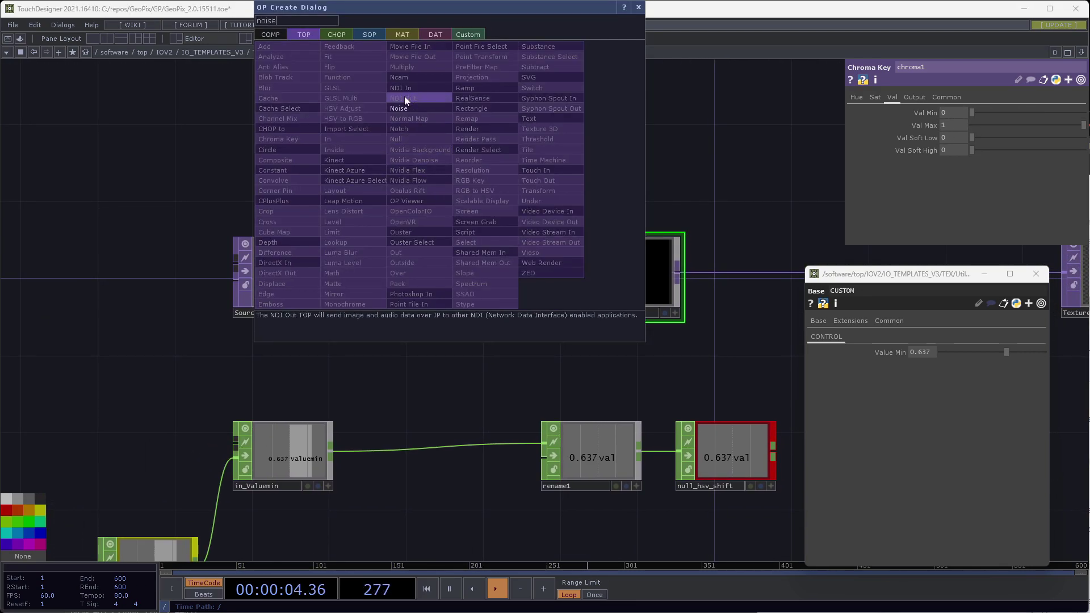
left_click(399, 108)
left_click(453, 141)
left_click_drag(484, 139, 631, 203)
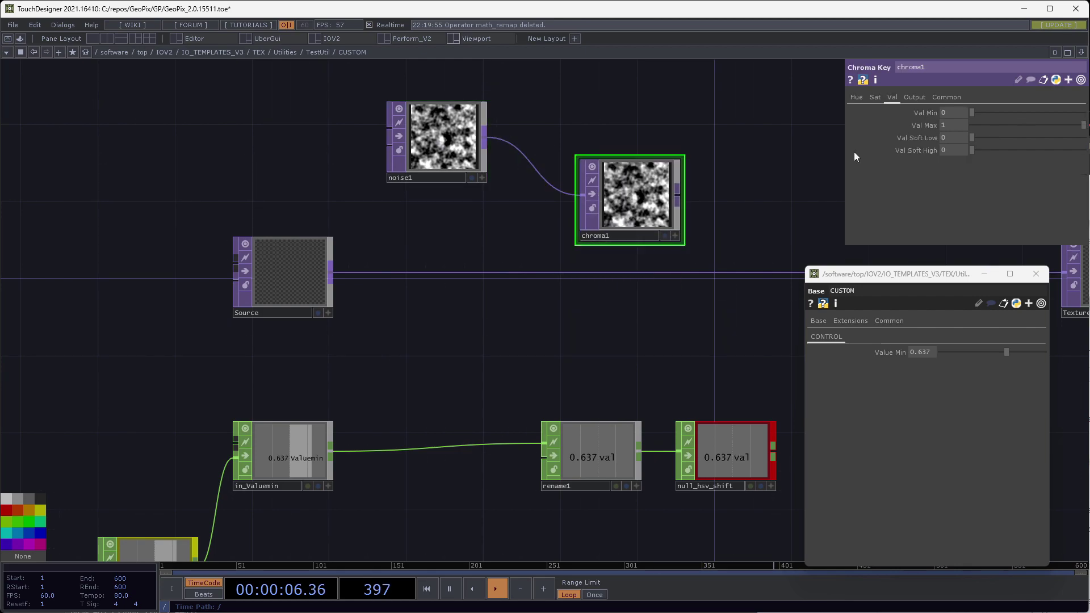
Set chroma1's Val Min to 0.477 and insert chroma1 back into the wire between Source and Texture
left_click_drag(971, 112, 1025, 112)
left_click_drag(624, 201, 679, 213)
left_click_drag(417, 221, 700, 218)
Delete the noise1 test operator
left_click(418, 83)
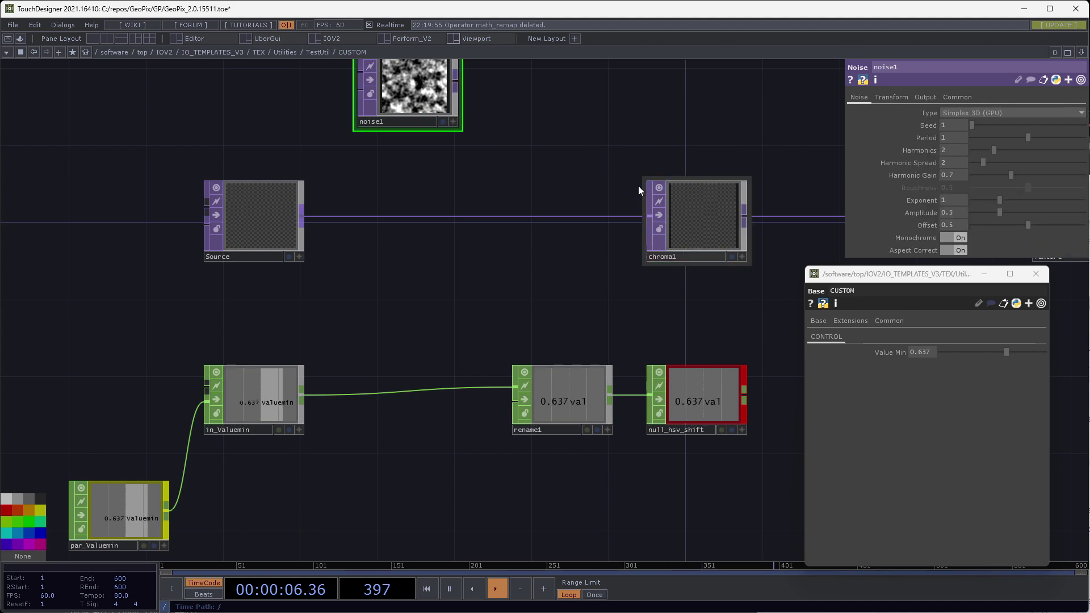
left_click_drag(692, 132, 644, 134)
key("Delete")
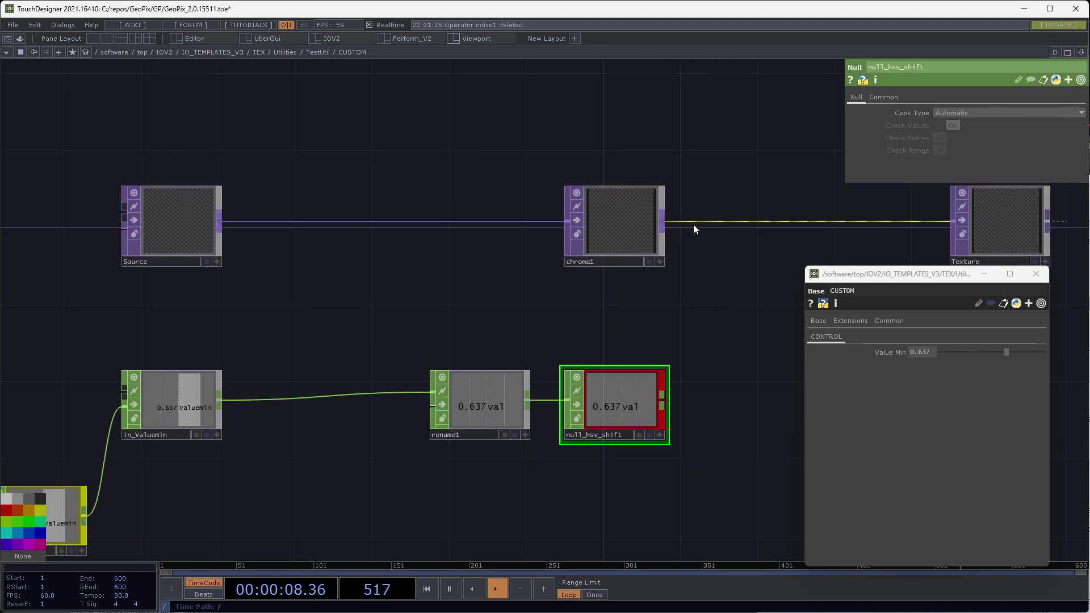
Rename the null_hsv_shift operator below chroma1 as null_vals
left_click(664, 244)
left_click_drag(694, 257, 685, 234)
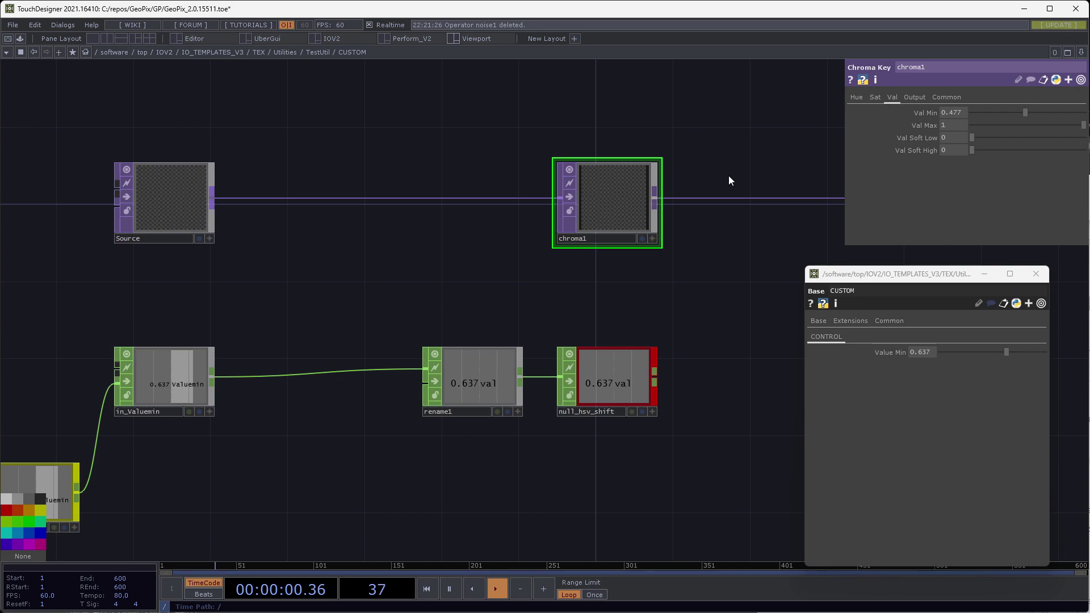
left_click(580, 411)
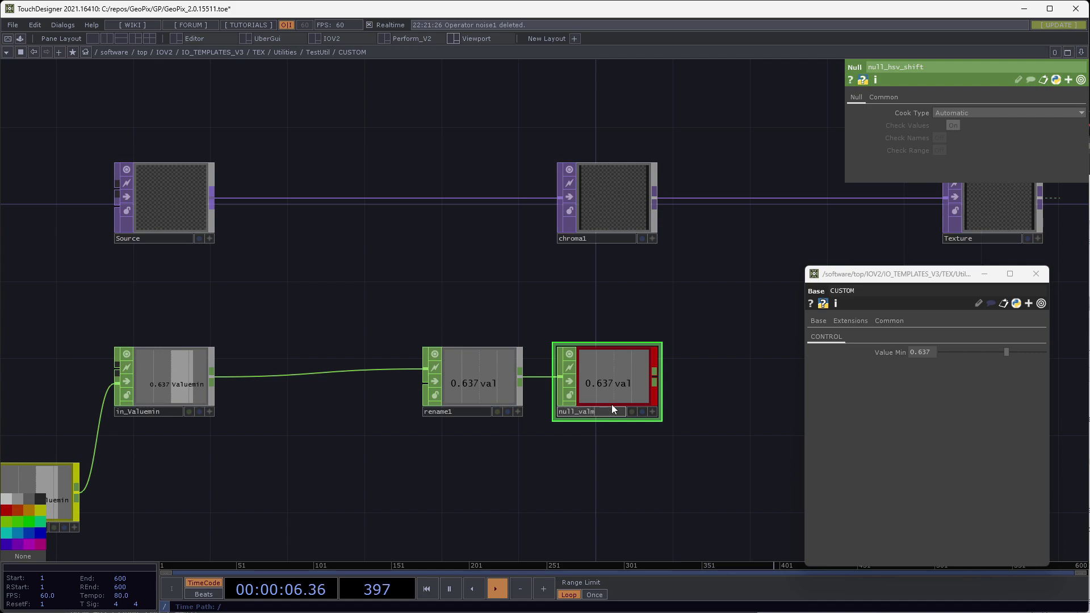
type("null_vals")
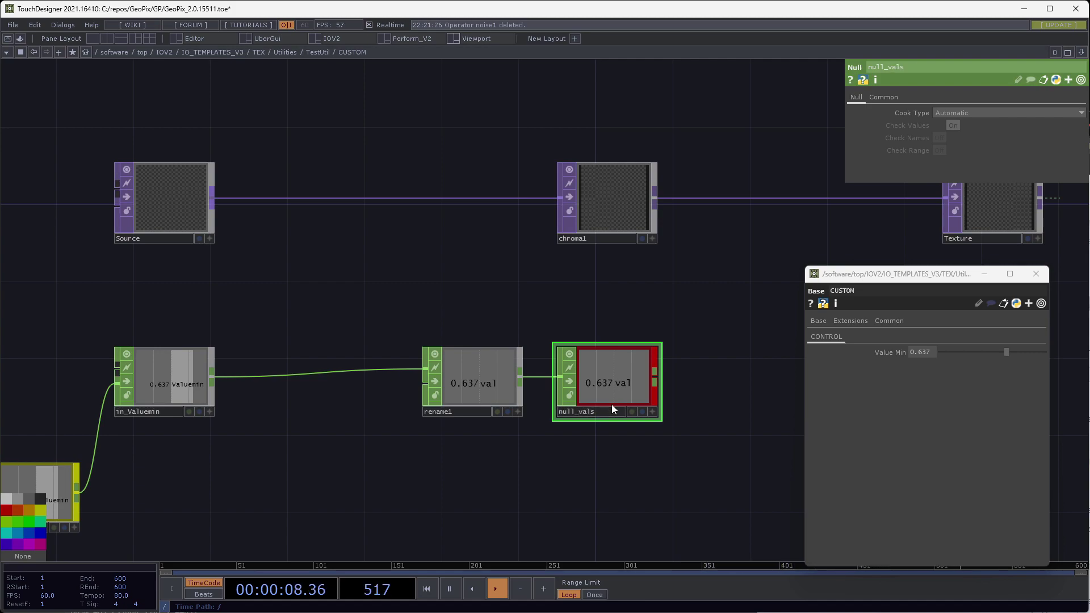
Export the val channel of null_vals to chroma1's Val Min parameter and deactivate the null_vals viewer
key("Return")
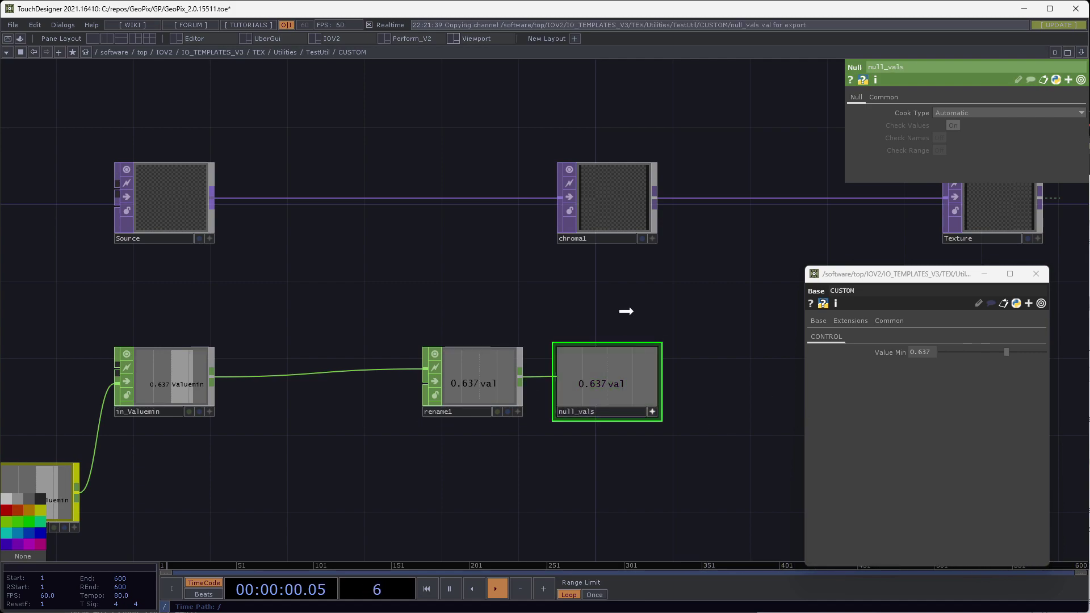
left_click(605, 213)
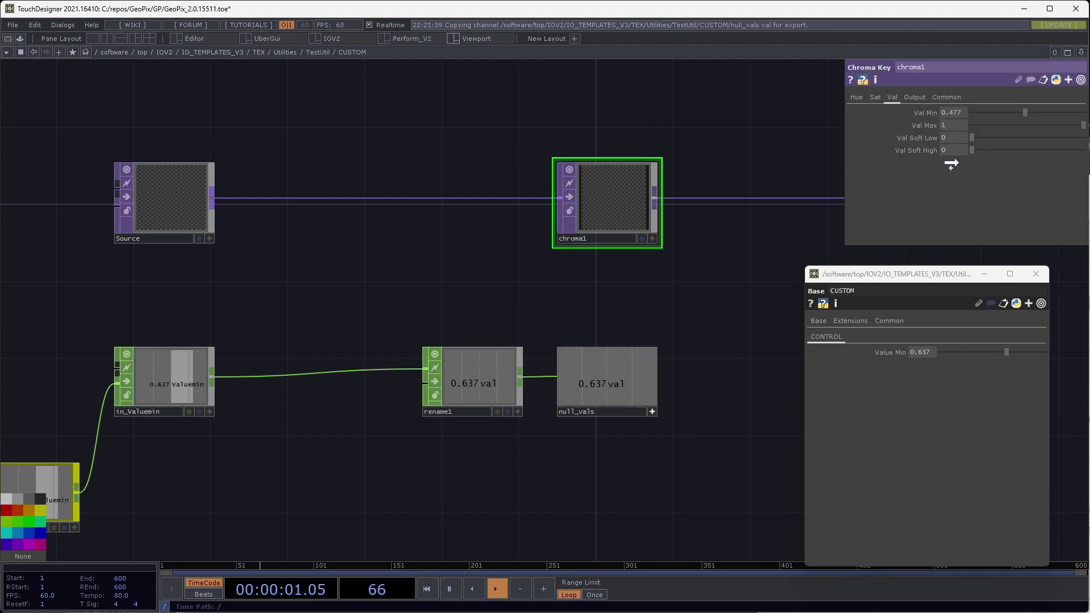
left_click_drag(958, 117, 958, 116)
left_click(959, 122)
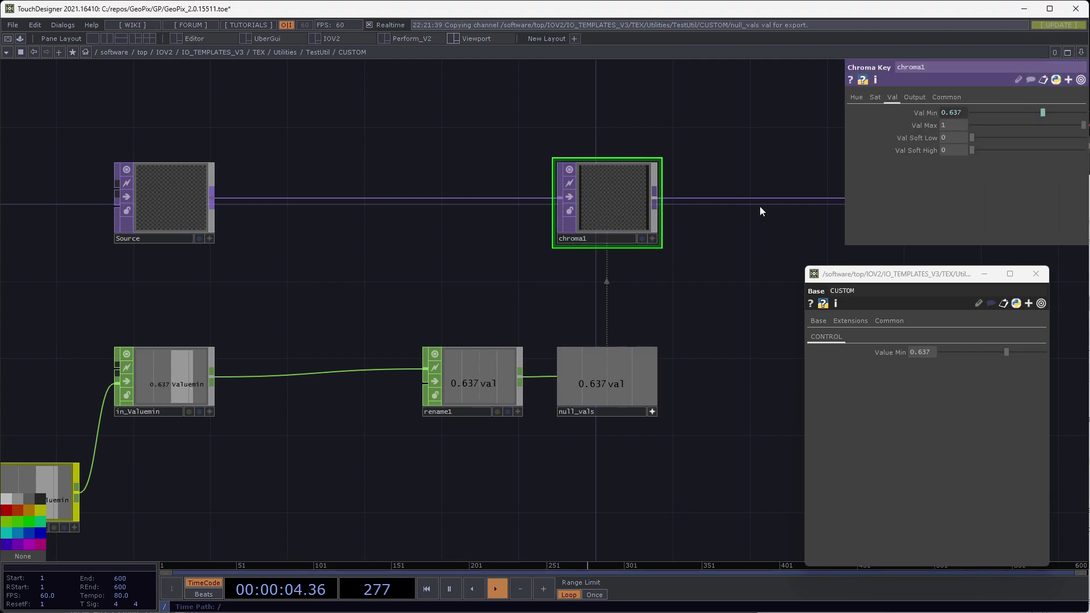
left_click(652, 412)
left_click_drag(547, 294, 559, 292)
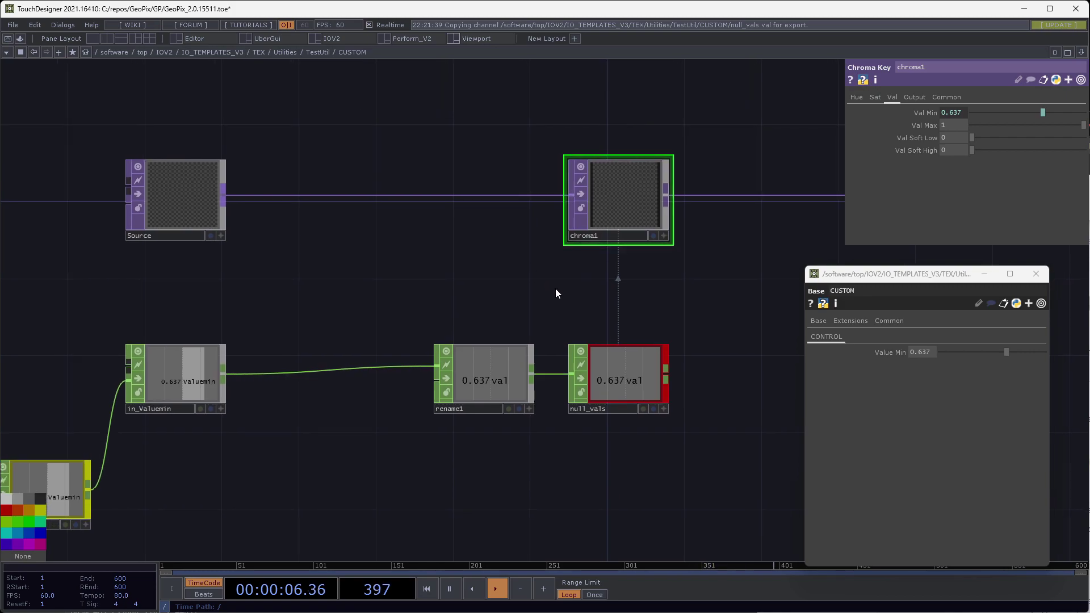
Test the export by setting CUSTOM's Value Min to 0.341, and show CUSTOM's common parameters
scroll(528, 265, "down", 3)
left_click_drag(228, 227, 246, 242)
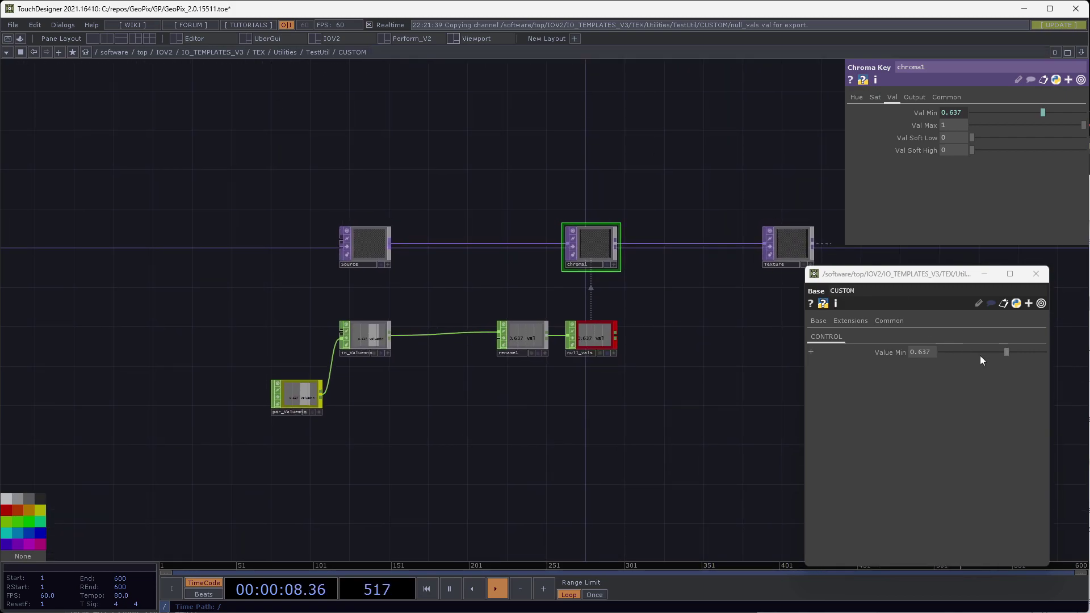
left_click(889, 321)
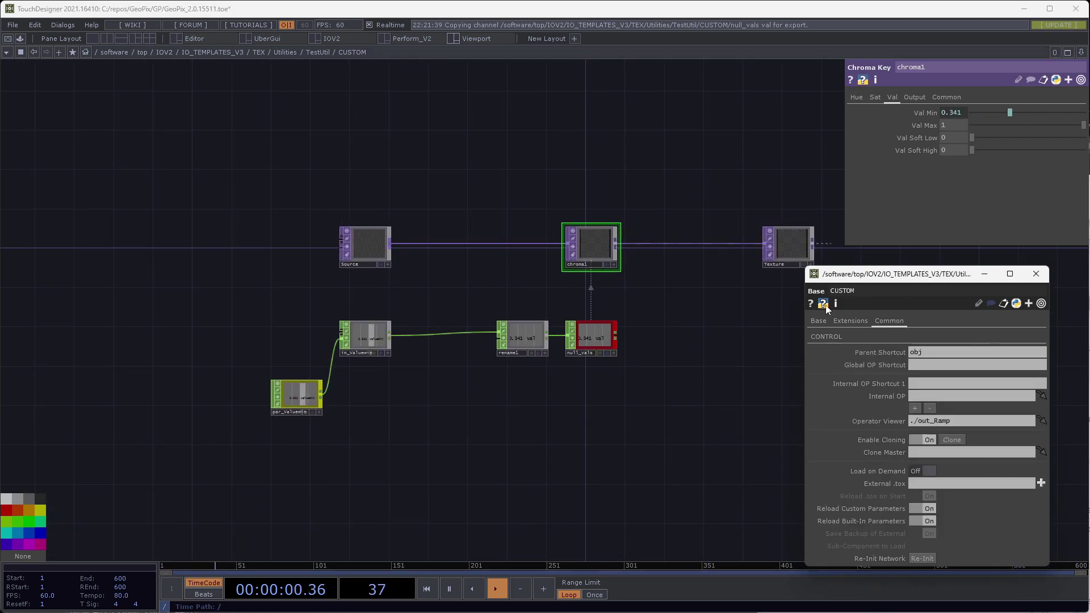
Examine the par_Valuemin and Source operators in the CUSTOM network, and show CUSTOM's control parameters again
left_click_drag(301, 404, 323, 400)
scroll(326, 401, "up", 5)
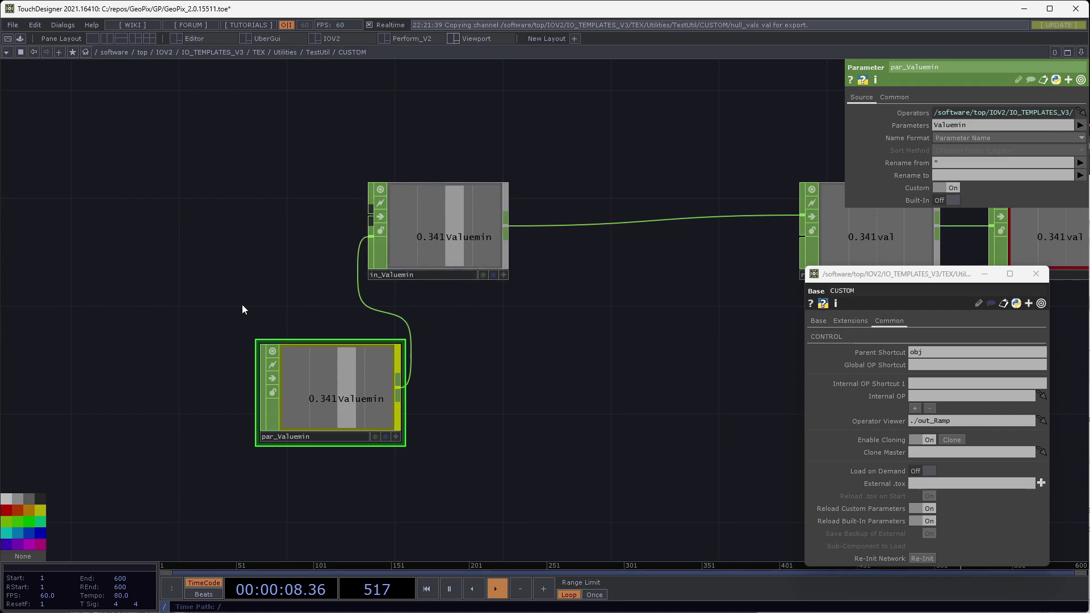
scroll(254, 301, "down", 4)
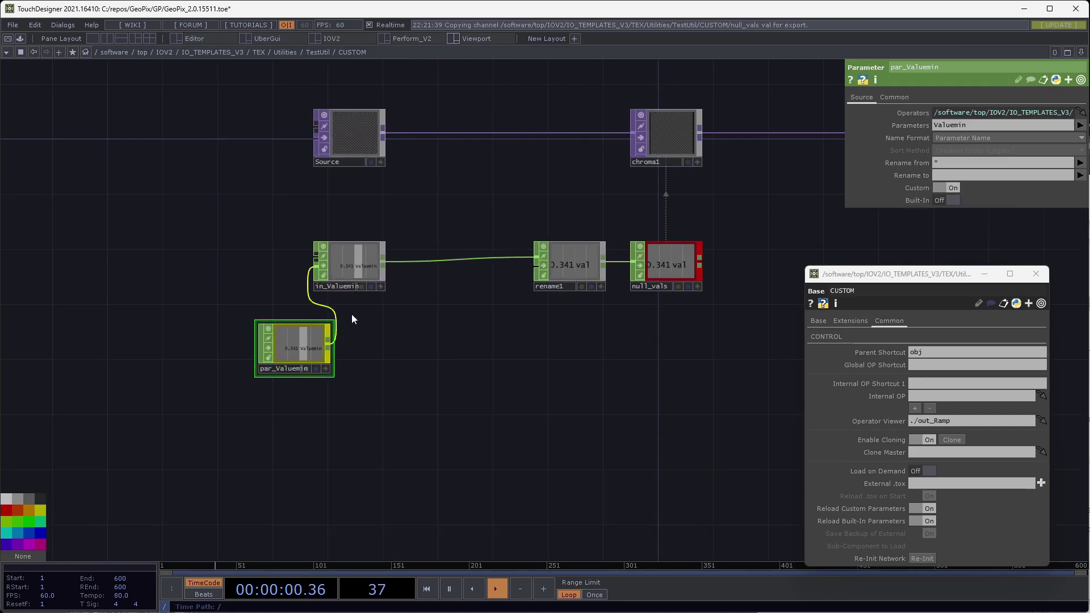
left_click(555, 301)
left_click(295, 381)
left_click_drag(295, 381, 355, 392)
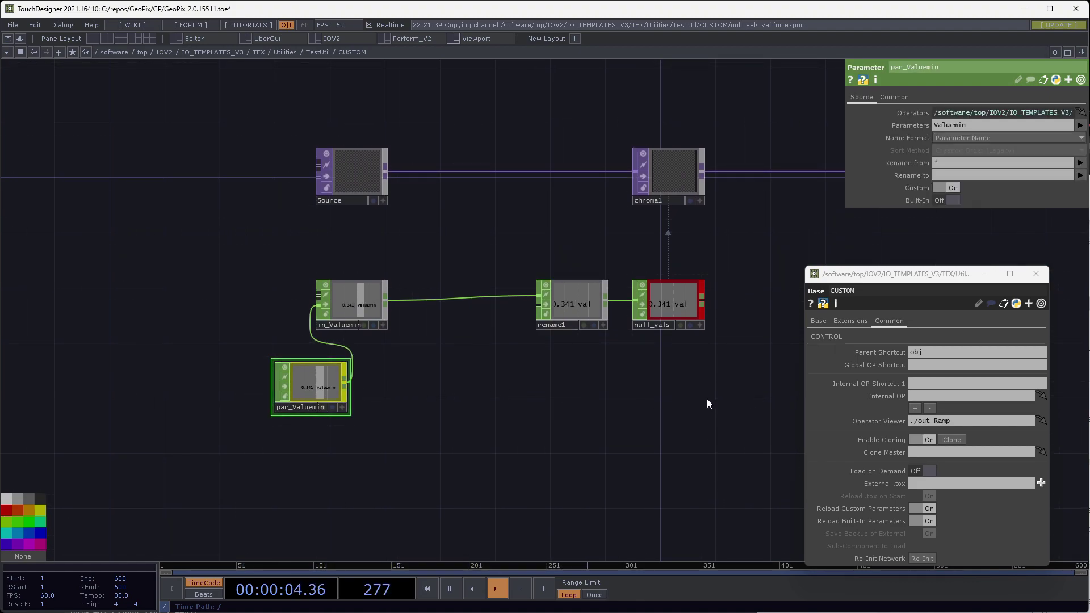
left_click_drag(526, 219, 502, 248)
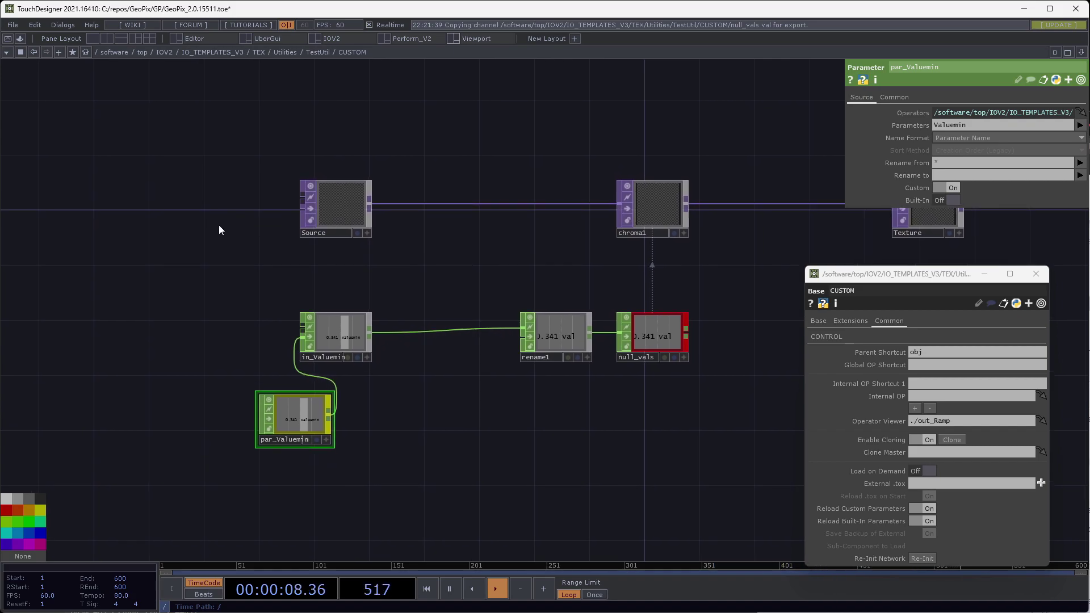
left_click(319, 193)
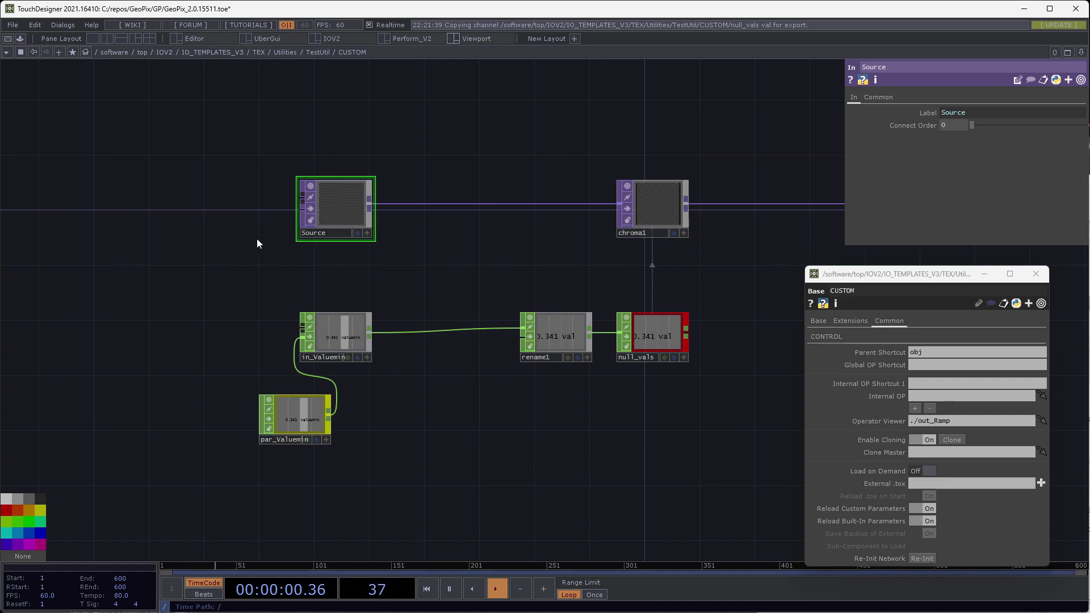
left_click_drag(494, 246, 538, 162)
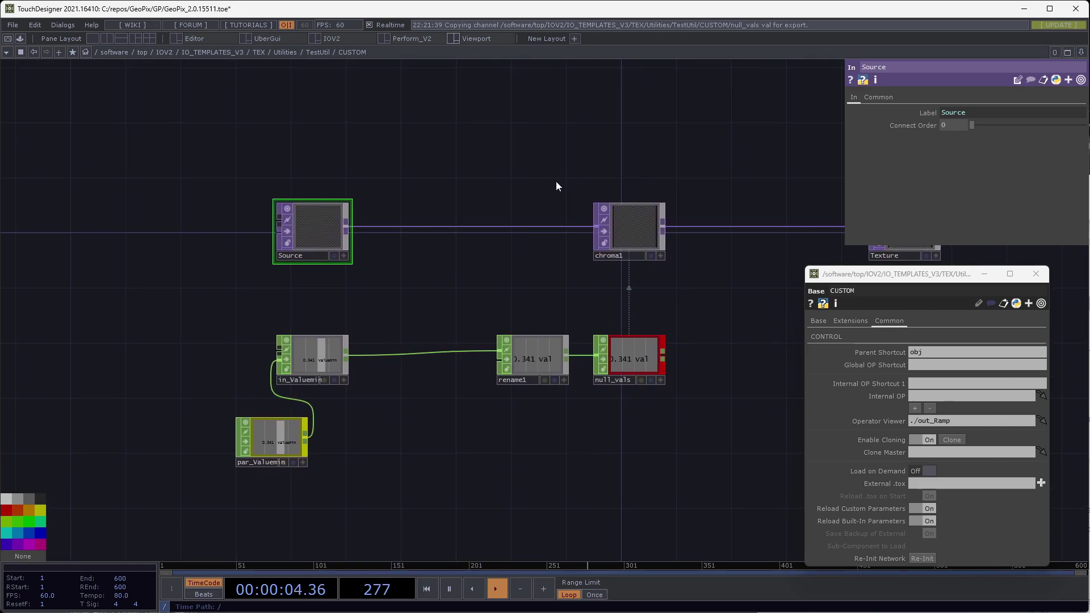
left_click_drag(538, 281, 438, 303)
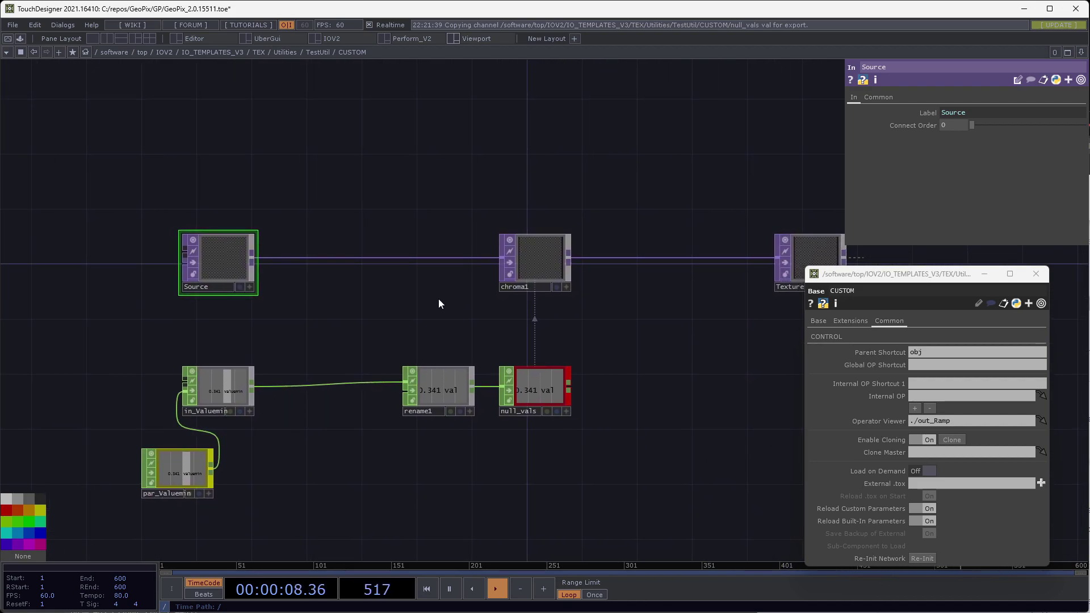
left_click(826, 336)
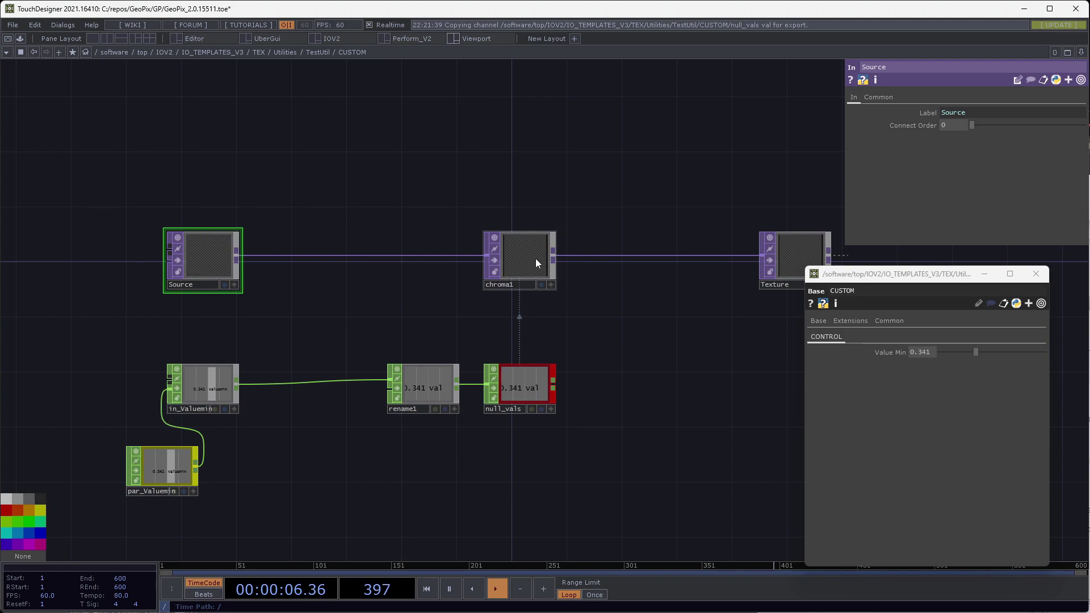
Go up to the TestUtil network and check TestUtil's own control parameters in a floating window, closing it when done
left_click(315, 53)
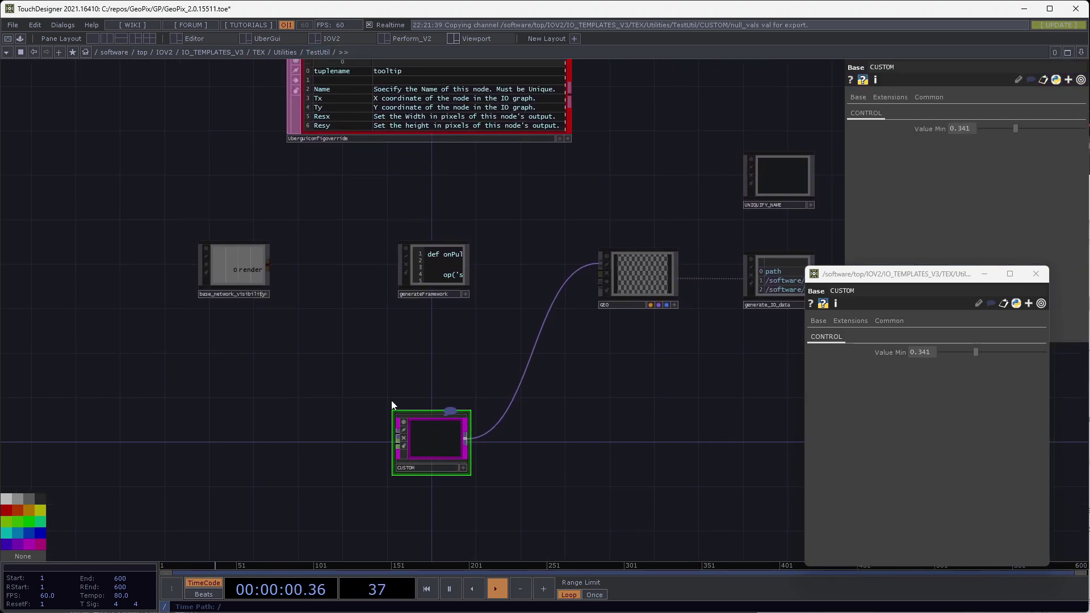
right_click(319, 88)
left_click(341, 20)
left_click_drag(349, 10, 280, 102)
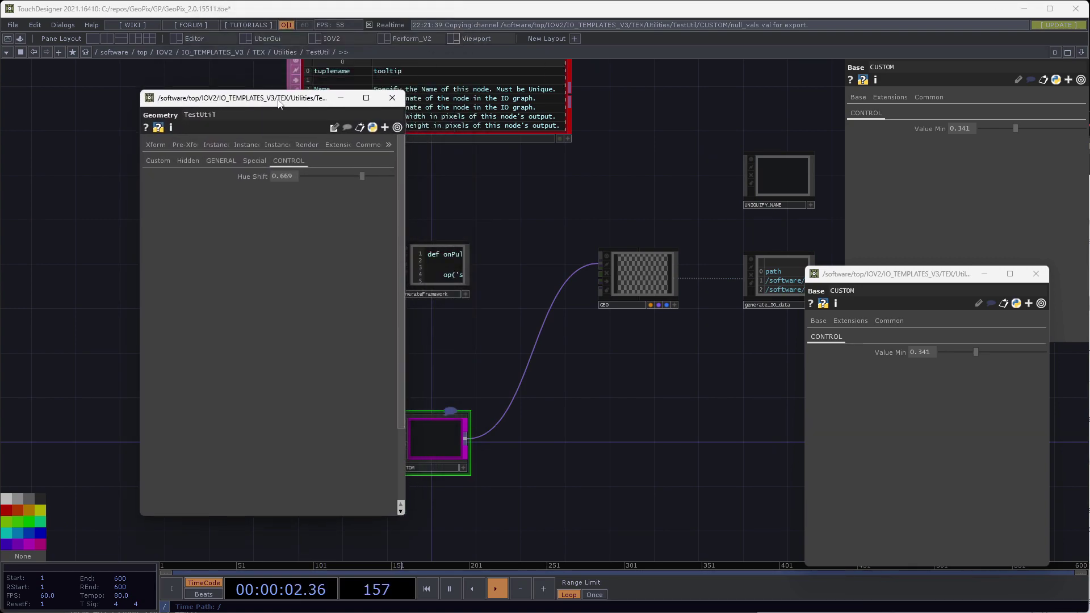
left_click_drag(273, 163, 238, 181)
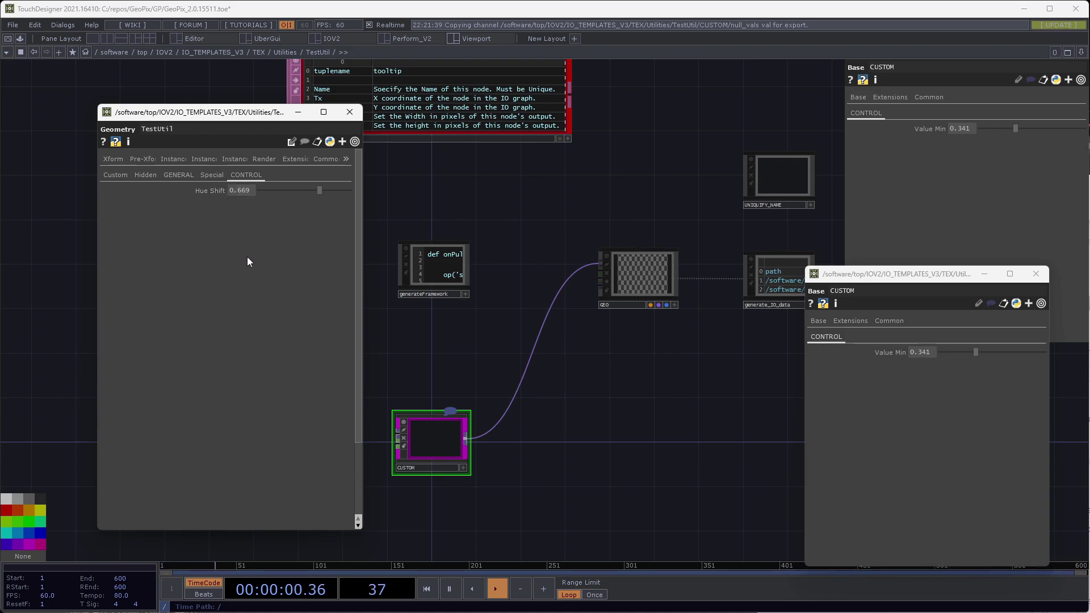
left_click(349, 112)
Generate the TestUtil framework with the generateFramework operator
left_click(427, 264)
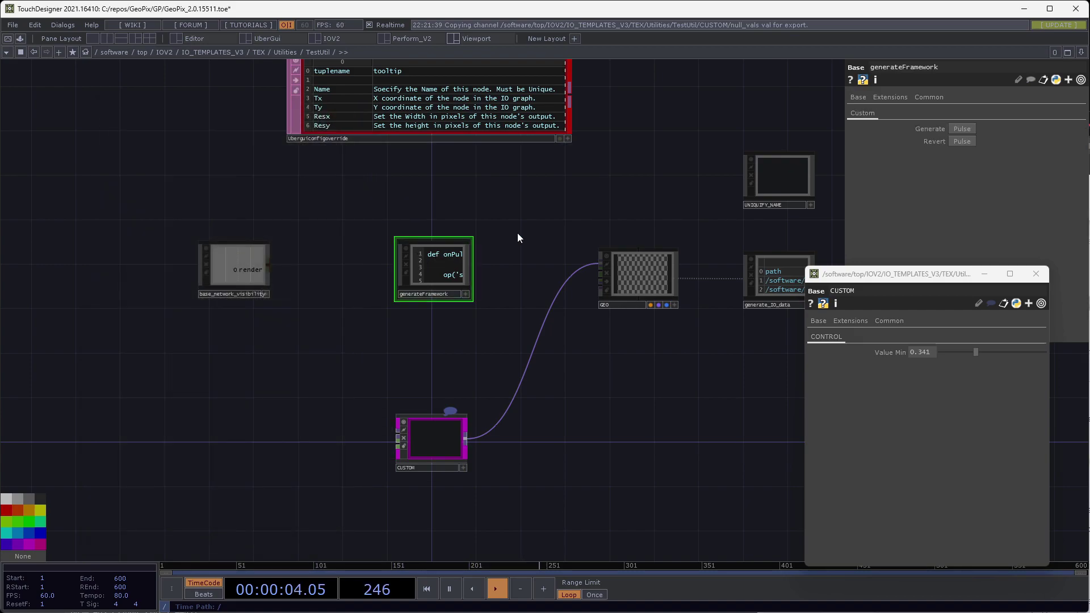
left_click(963, 128)
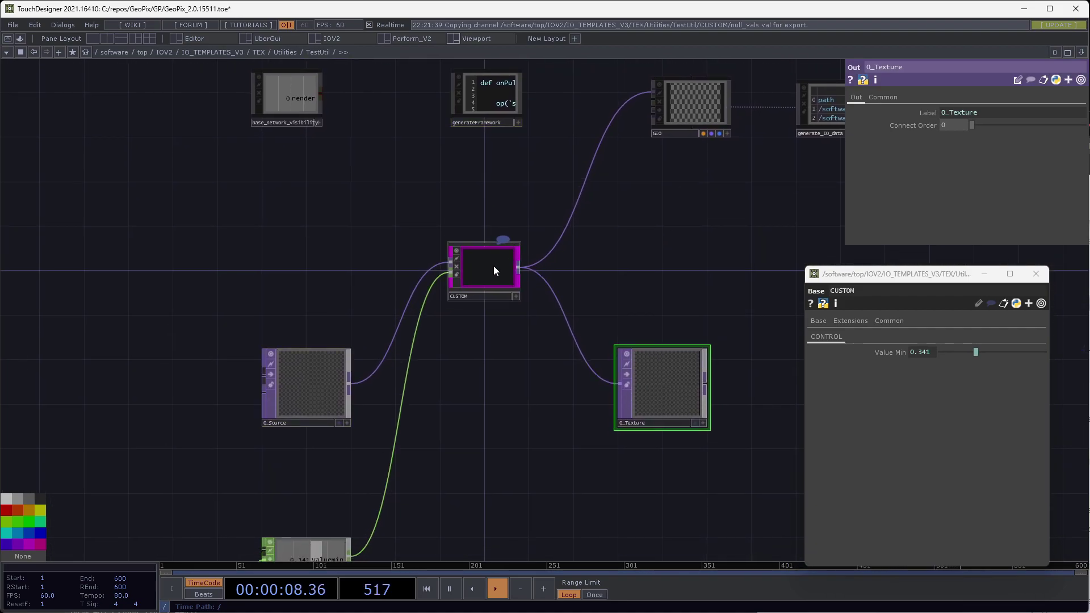
Examine the generated 0_Source, 0_Texture, 1_in_Valuemin and par_Valuemin operators and their connections around CUSTOM
left_click(489, 267)
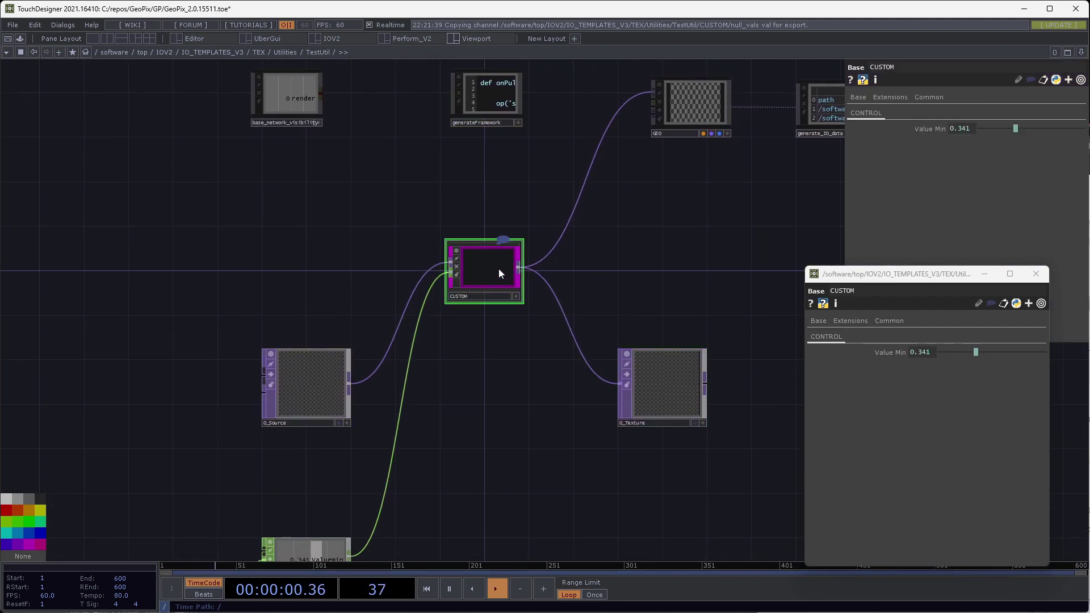
right_click_drag(237, 198, 366, 526)
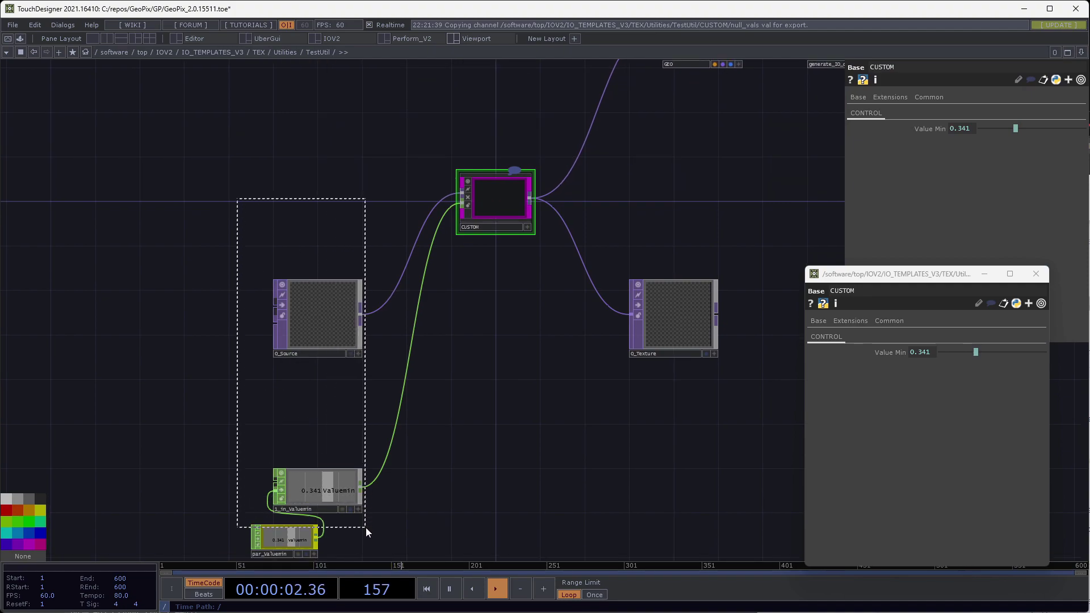
left_click(669, 303)
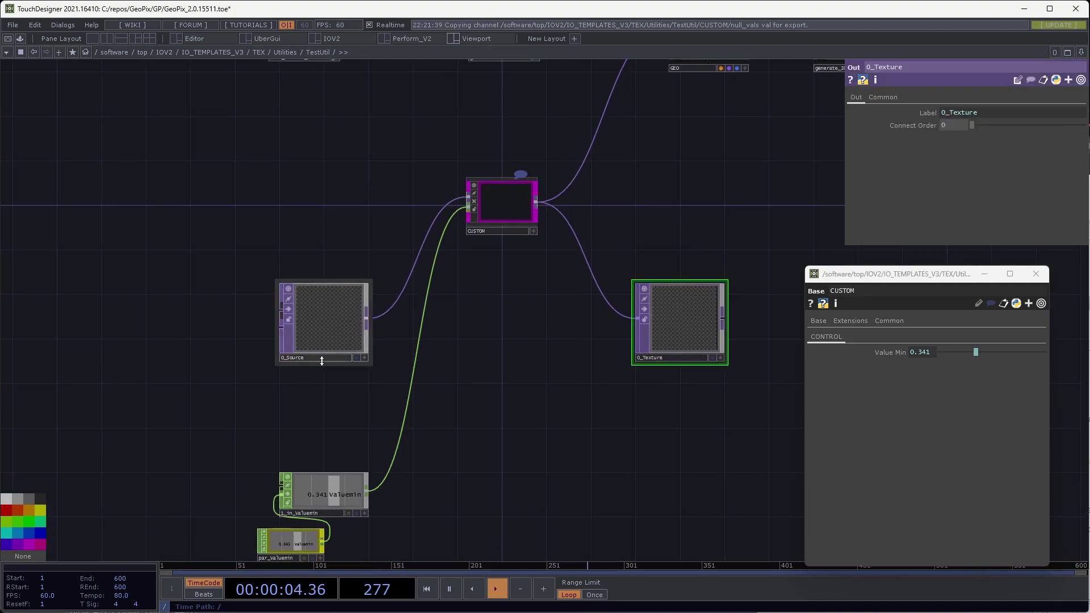
left_click_drag(427, 441, 438, 379)
scroll(288, 467, "up", 3)
scroll(265, 345, "down", 1)
left_click_drag(265, 345, 270, 447)
scroll(283, 283, "down", 1)
left_click_drag(284, 283, 279, 288)
scroll(280, 288, "down", 2)
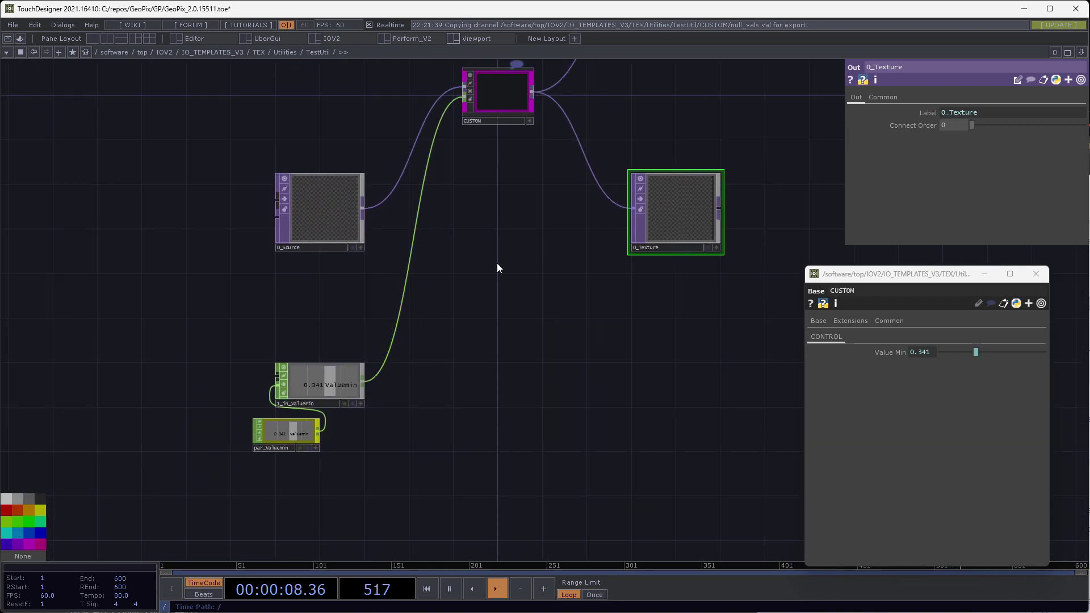
left_click_drag(498, 263, 496, 291)
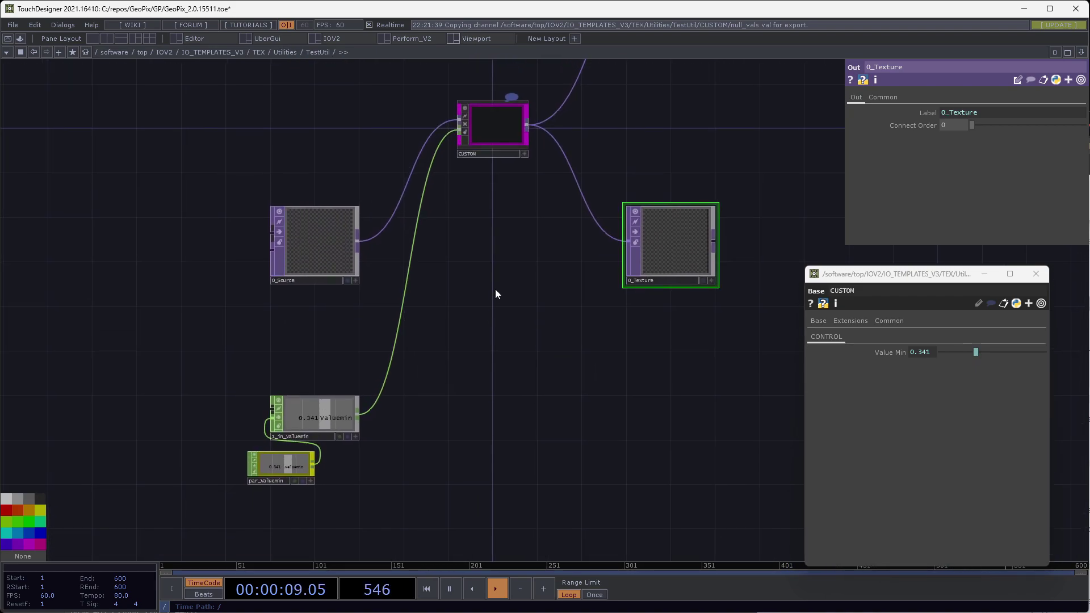
left_click(277, 472)
scroll(278, 475, "up", 3)
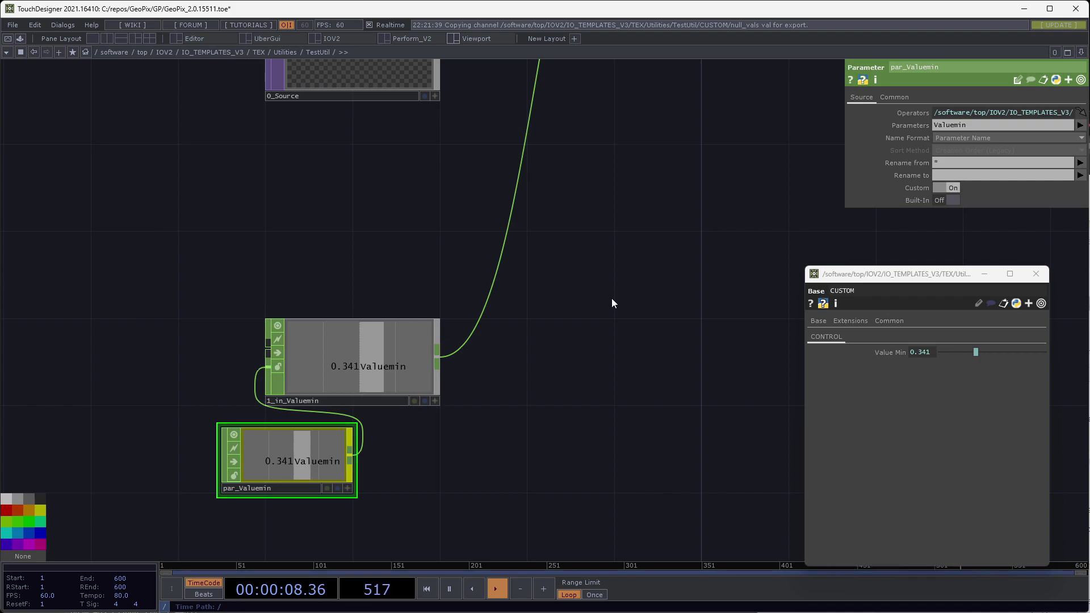
left_click_drag(582, 368, 595, 357)
left_click_drag(375, 461, 421, 445)
left_click_drag(632, 339, 266, 554)
scroll(328, 461, "down", 4)
Compare par_Valuemin inside the CUSTOM network with its generated counterpart in the TestUtil network, and check the generateFramework parameters
double_click(369, 168)
left_click(161, 480)
left_click_drag(253, 331, 338, 285)
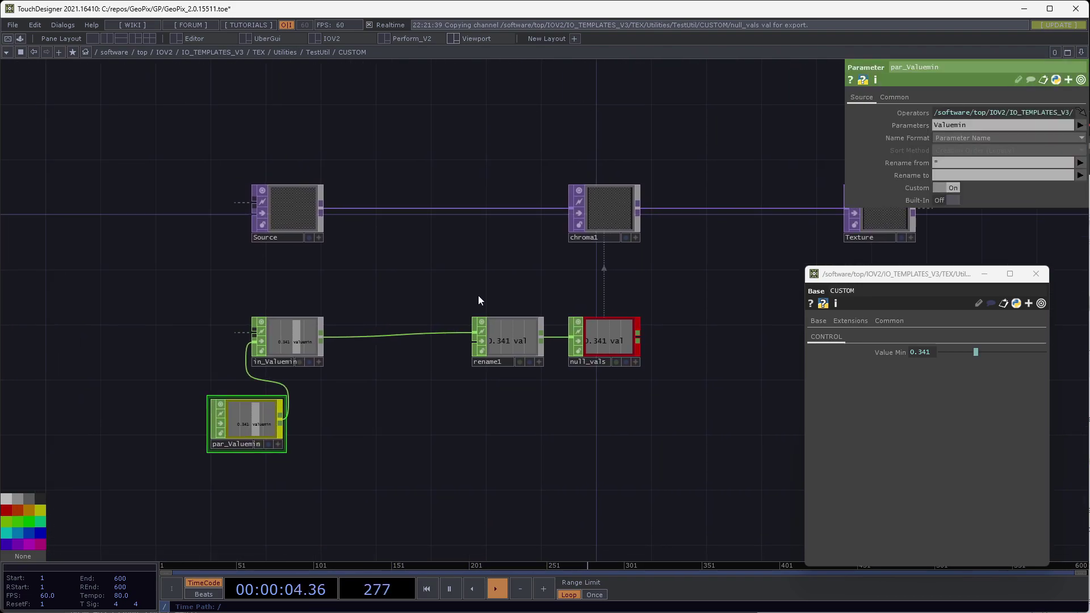
key("u")
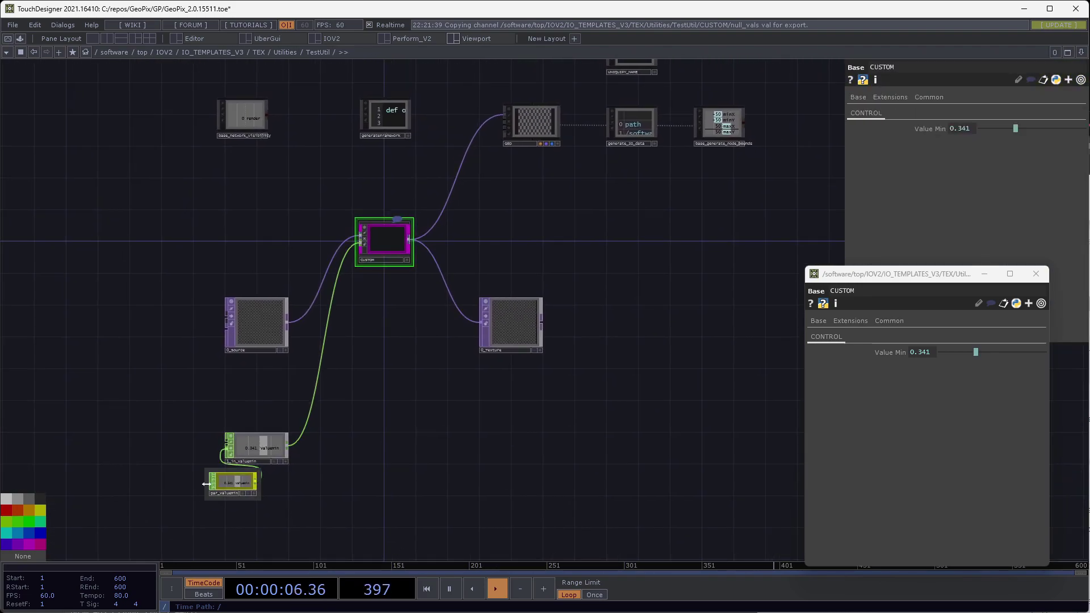
left_click(229, 475)
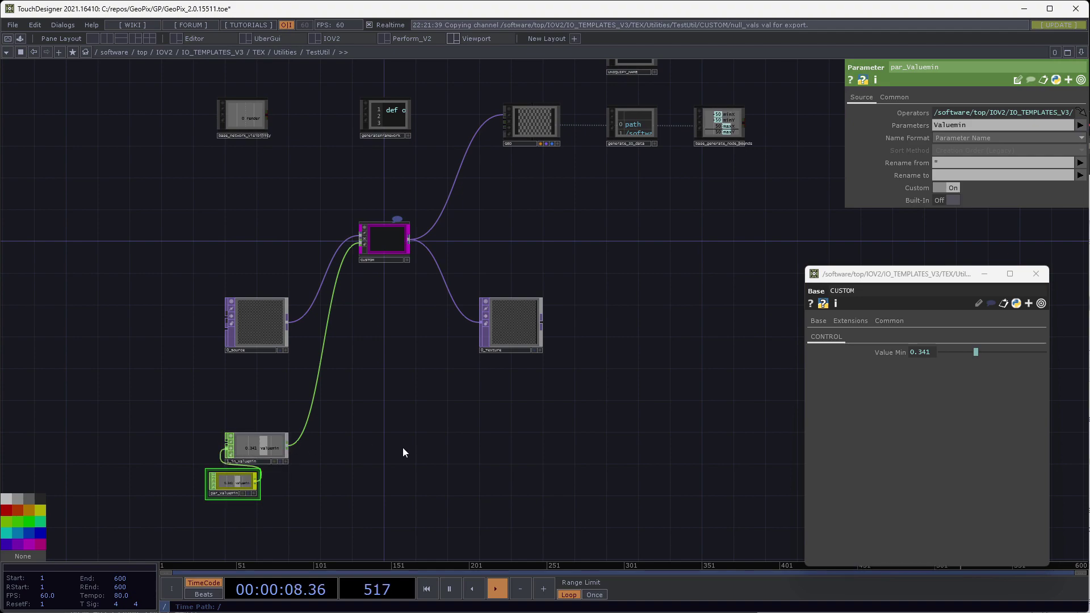
left_click_drag(430, 451, 439, 453)
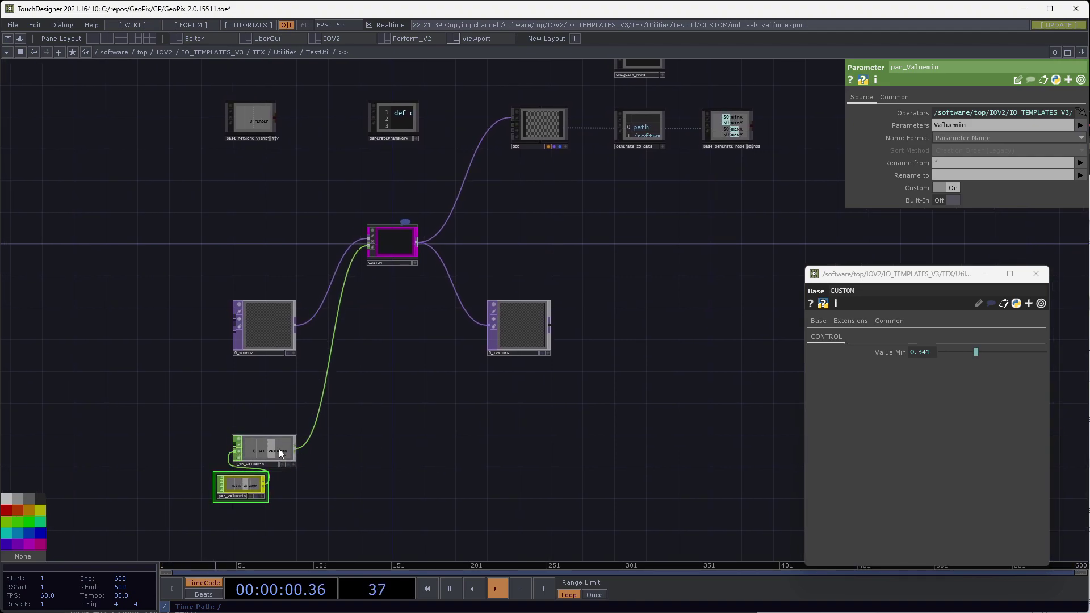
left_click(407, 158)
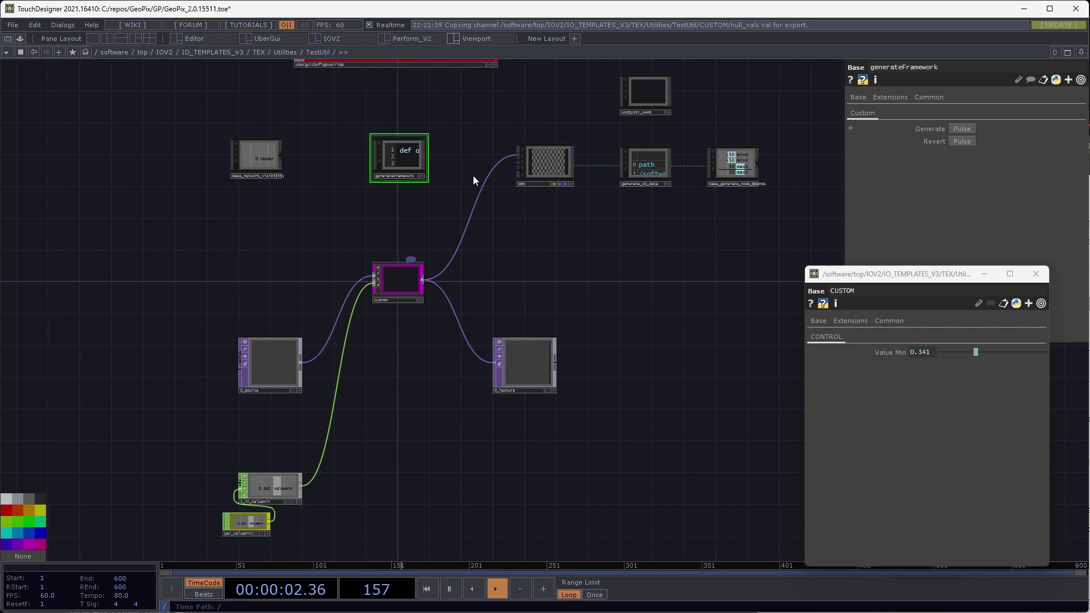
left_click_drag(400, 371, 430, 367)
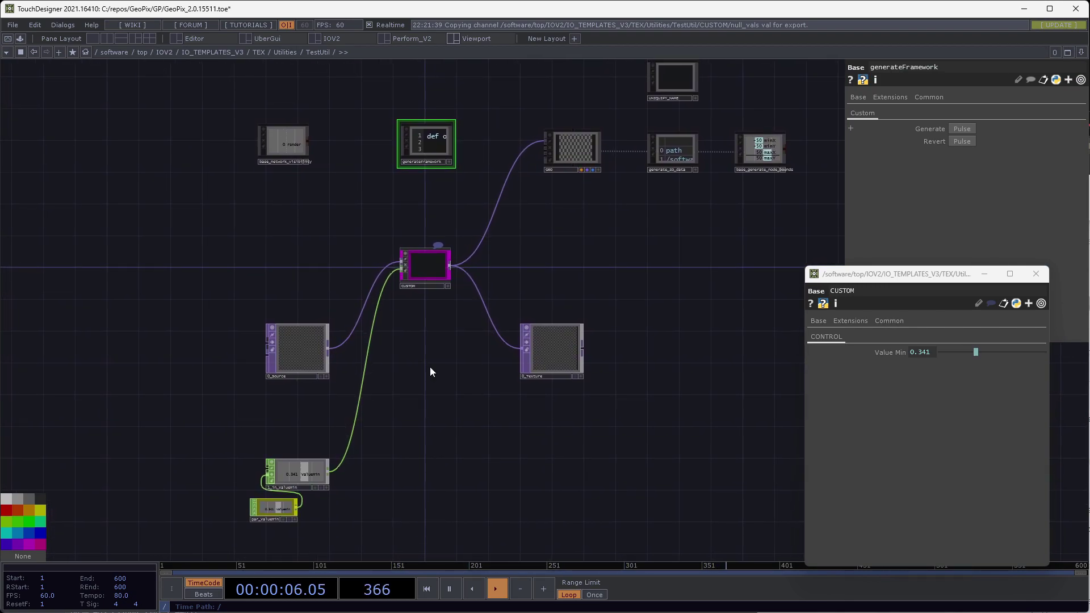
double_click(433, 267)
scroll(485, 281, "down", 3)
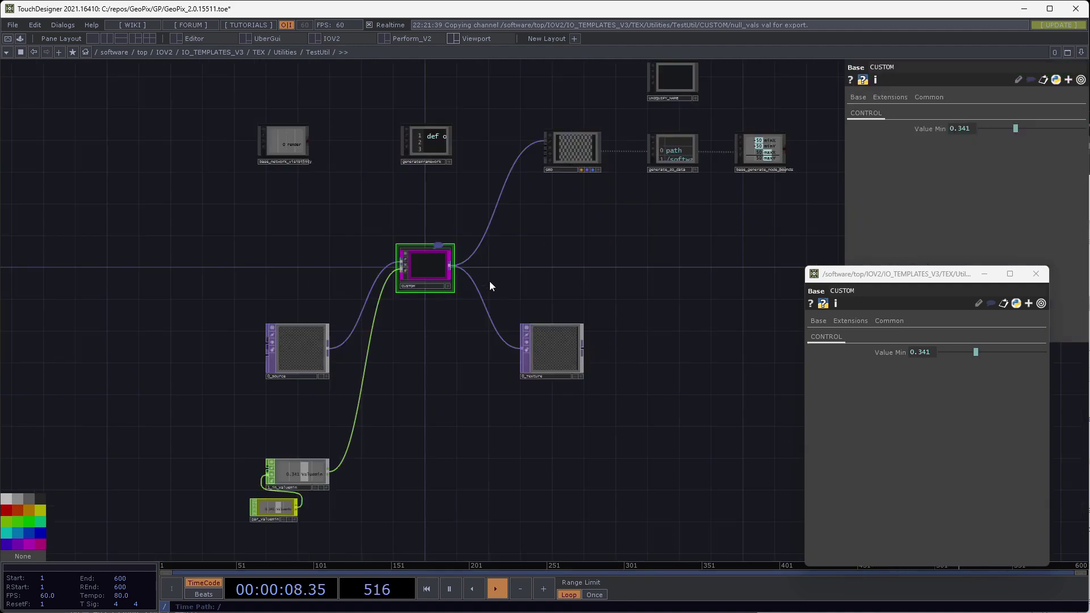
Revert the generated framework with the generateFramework operator
left_click(425, 145)
left_click(961, 142)
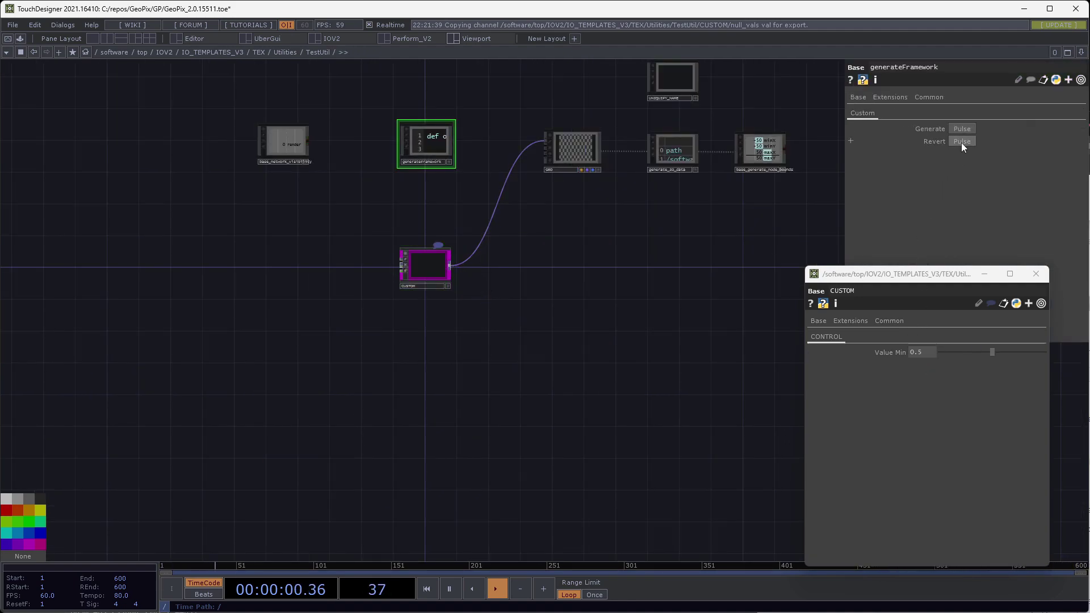
Enter the CUSTOM network and show the parameters of the rename1 operator
double_click(441, 263)
left_click_drag(397, 314, 370, 346)
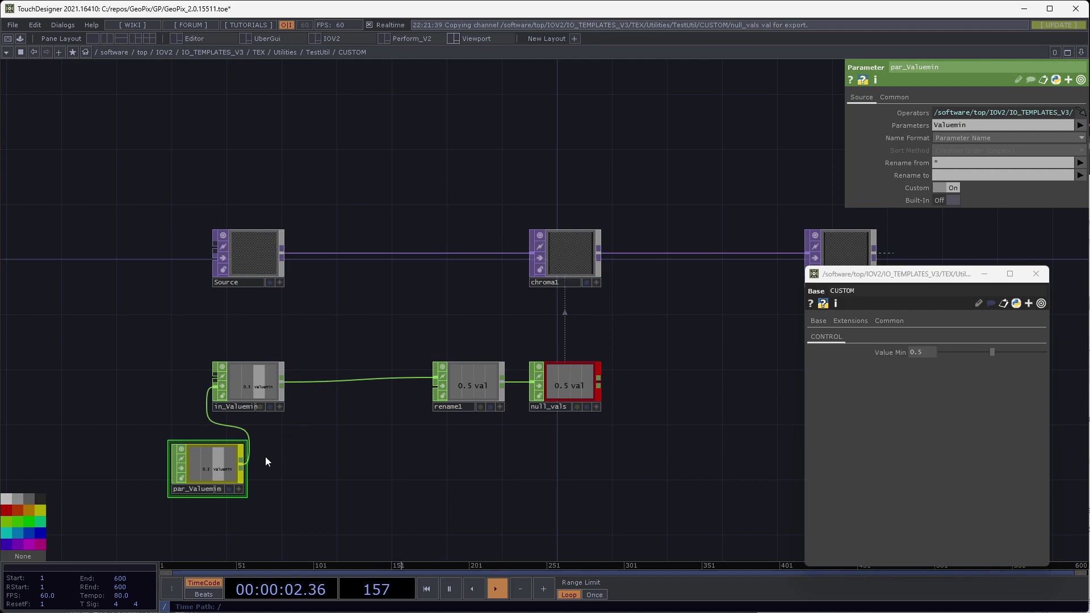
left_click(466, 370)
left_click_drag(489, 332, 478, 331)
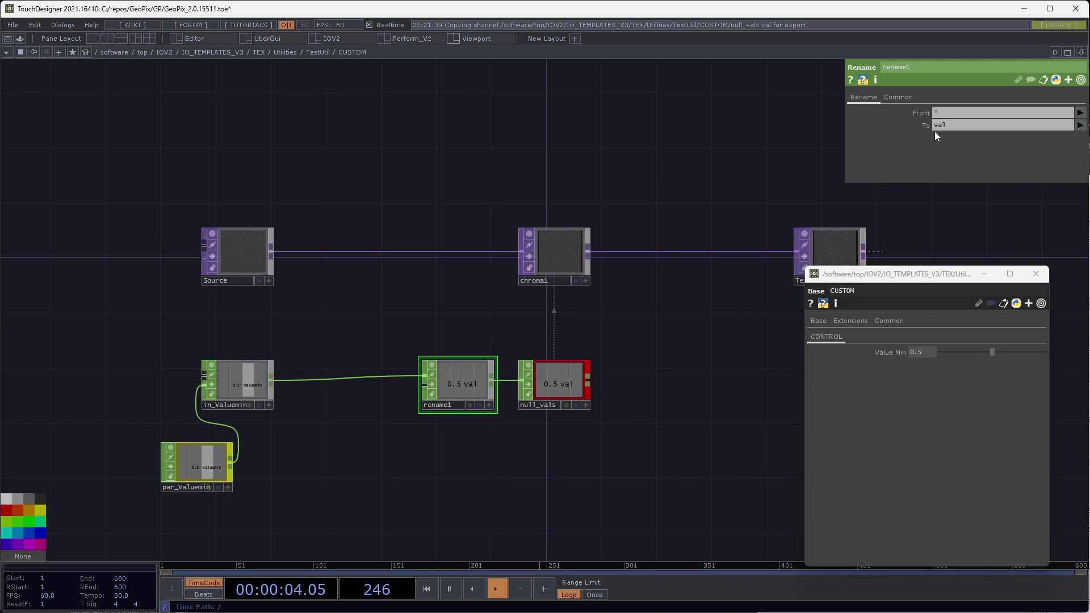
Add a float custom parameter named Val Max to the CONTROL page of the CUSTOM component
left_click(539, 268)
left_click(478, 383)
left_click(580, 255)
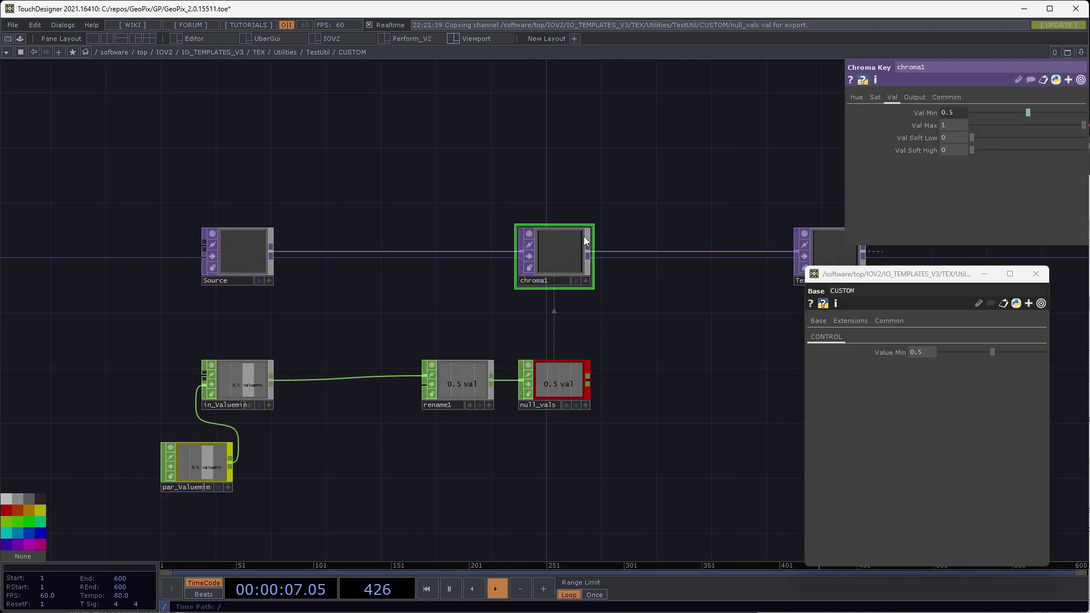
right_click(366, 90)
left_click(385, 95)
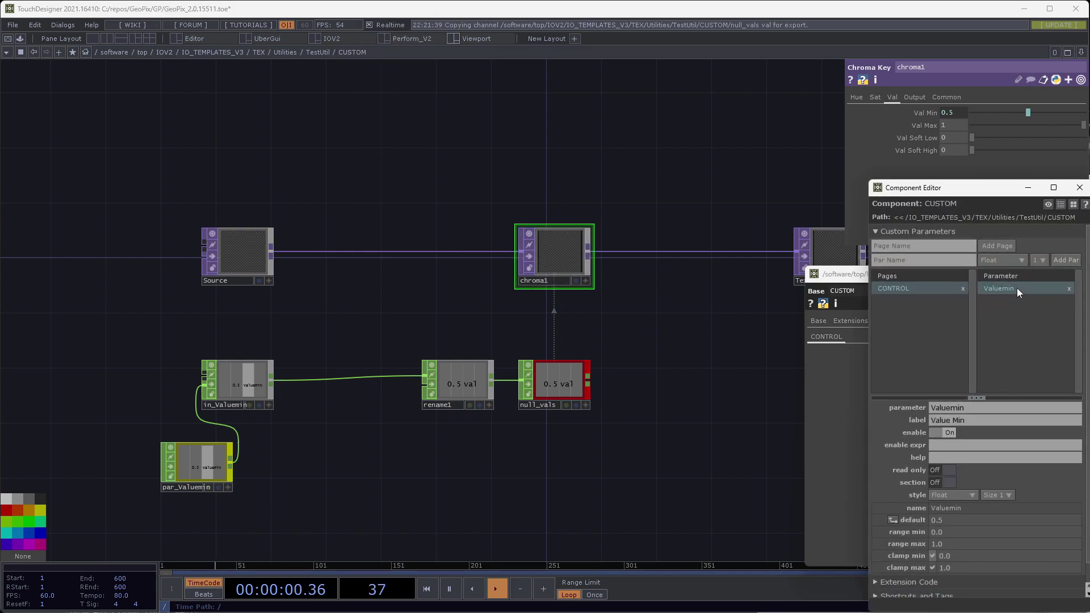
left_click(967, 260)
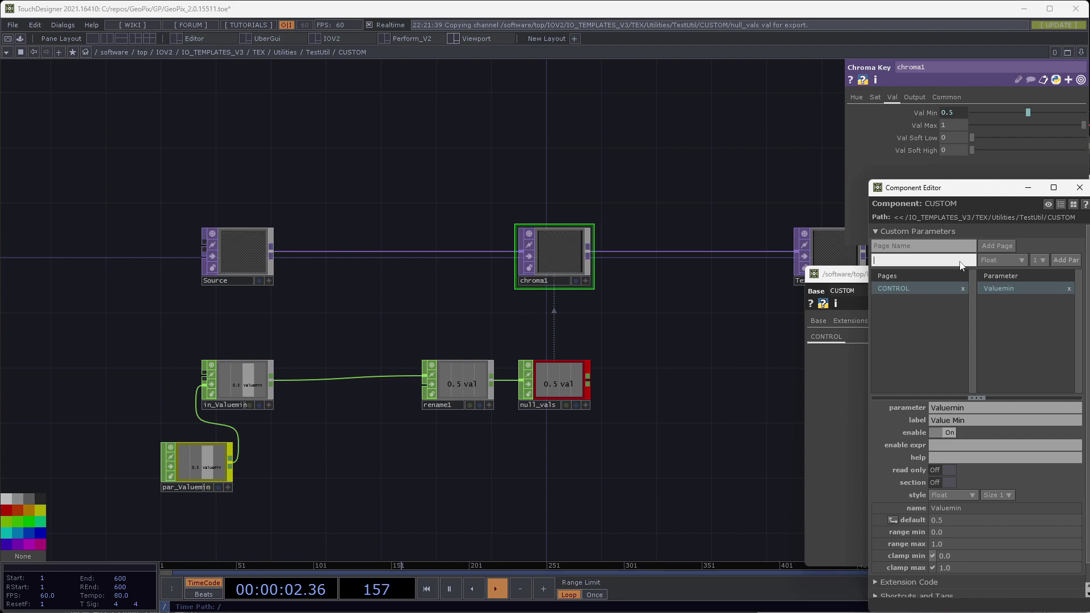
type("Val Max")
key("Return")
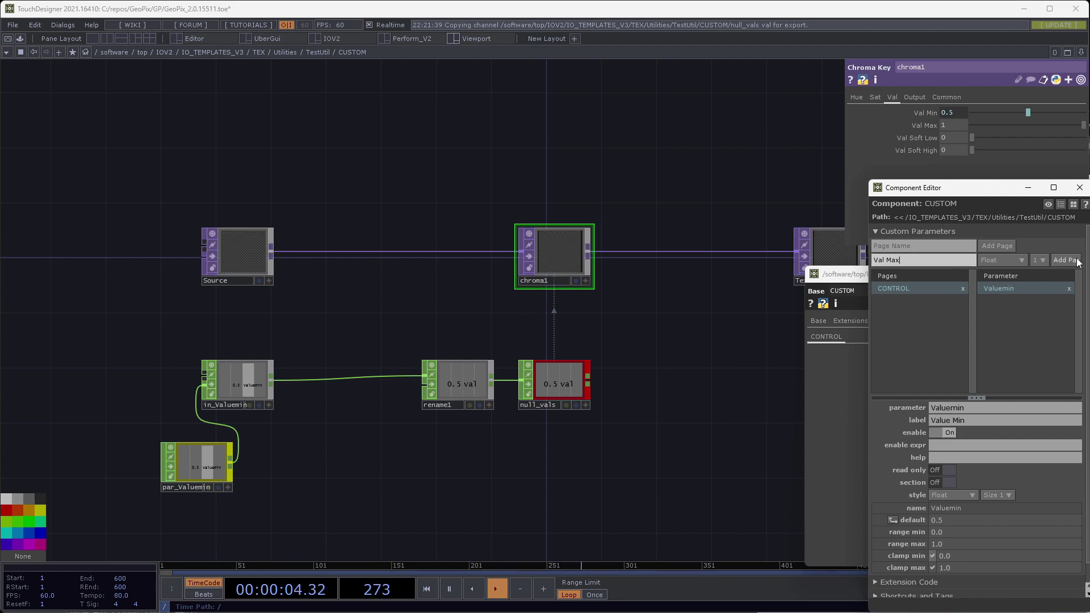
Set Val Max's default to 1, clamp its minimum at 0 and maximum at 1, and close the Component Editor
left_click(946, 520)
type("1")
key("Return")
left_click(932, 556)
left_click(932, 567)
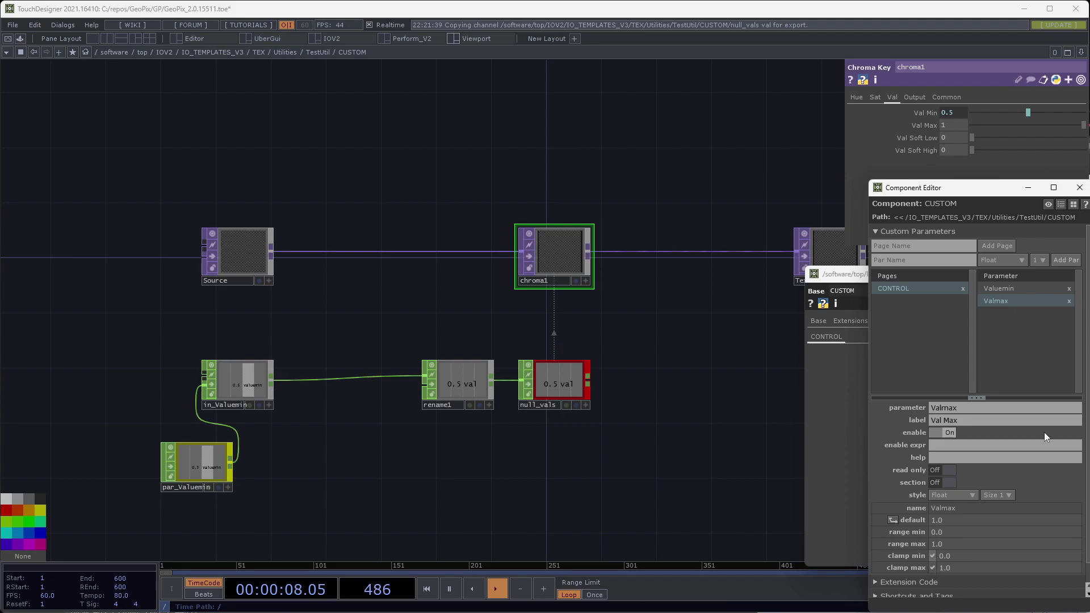
left_click(1079, 187)
Rename the par_Valuemin operator in the CUSTOM network as pars
scroll(615, 243, "down", 1)
left_click(547, 355)
left_click(437, 359)
left_click(199, 443)
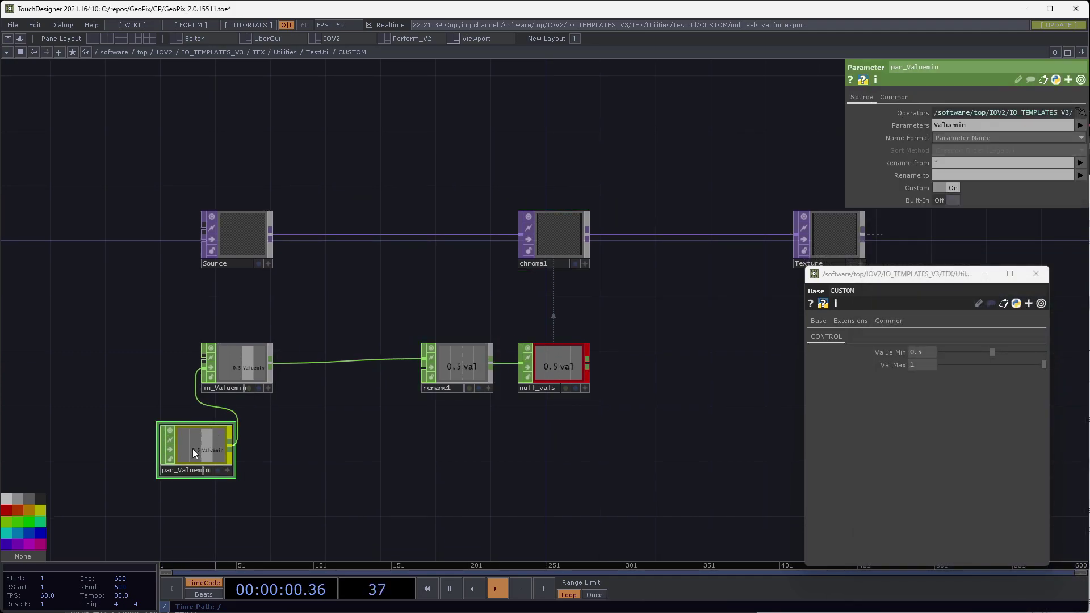
scroll(173, 463, "up", 3)
double_click(181, 473)
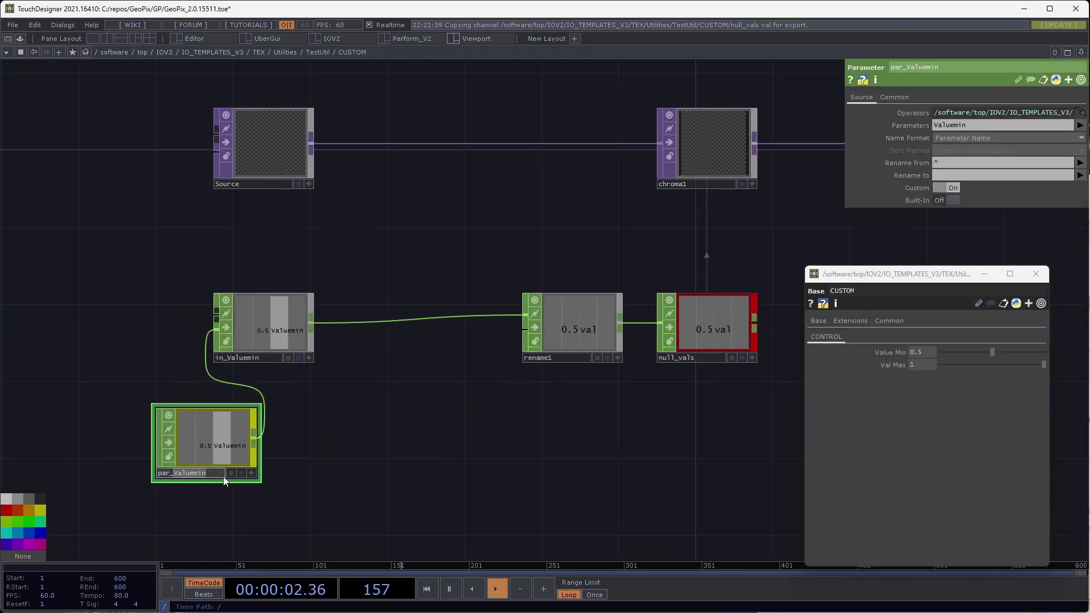
type("s")
key("Return")
left_click(1079, 125)
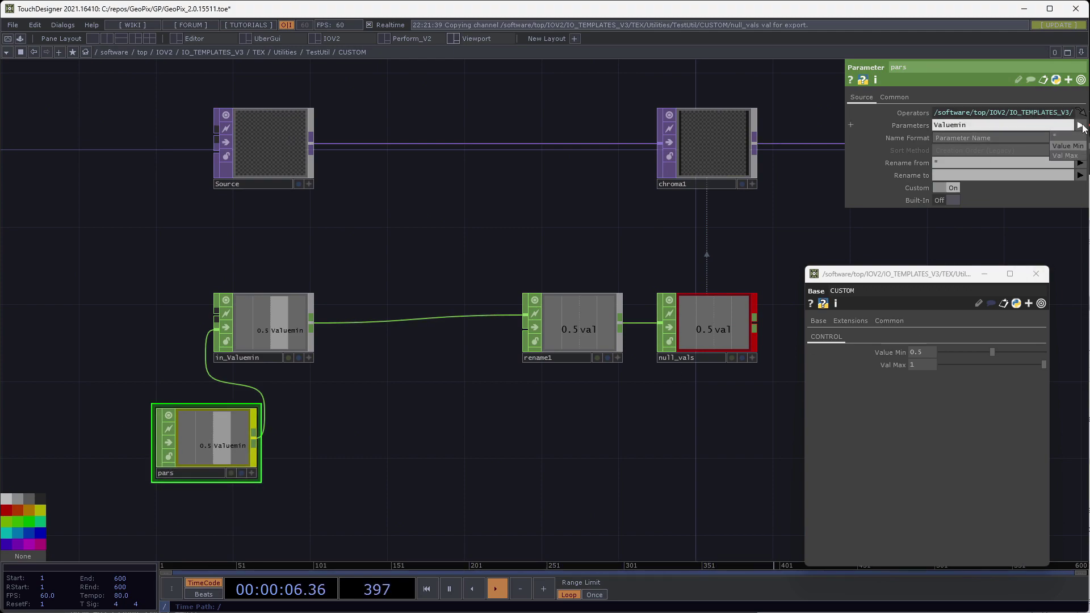
left_click(1067, 156)
left_click(276, 324)
left_click(202, 428)
left_click_drag(336, 423, 358, 412)
left_click(295, 306)
left_click(252, 444)
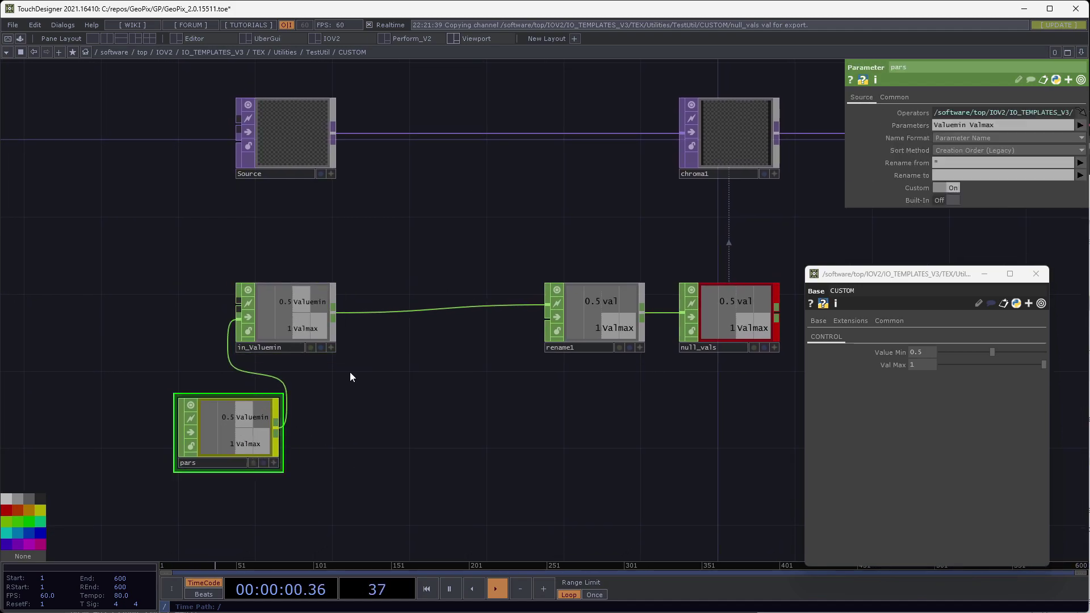
key("BackSpace")
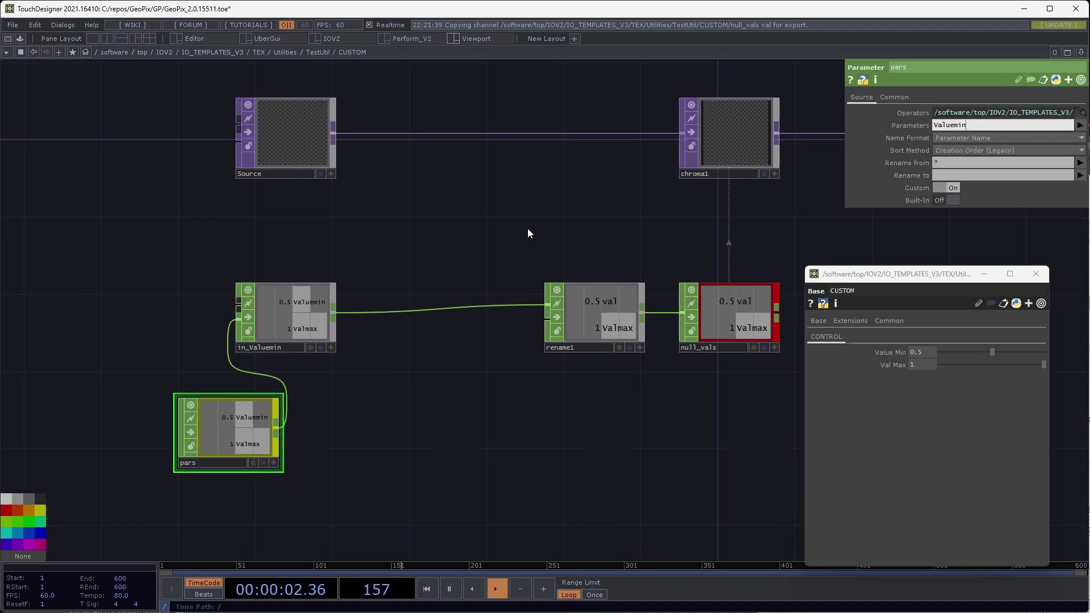
Rename the pars operator as pars_valmin
left_click(238, 463)
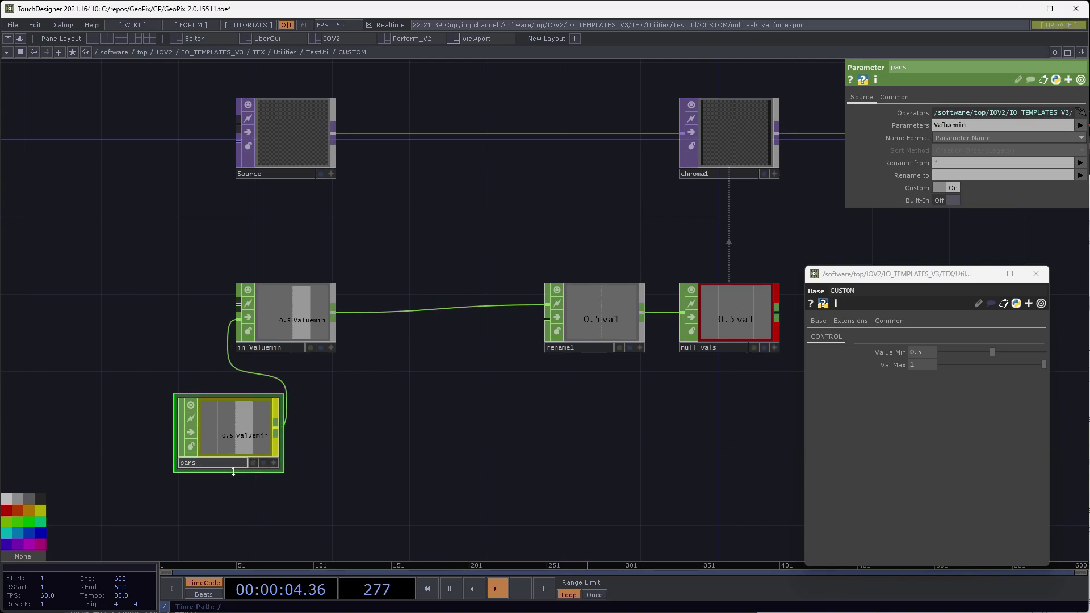
type("in")
key("Return")
Duplicate the in_Valuemin and pars_valmin operators and place the connected copies below the originals
left_click(281, 315)
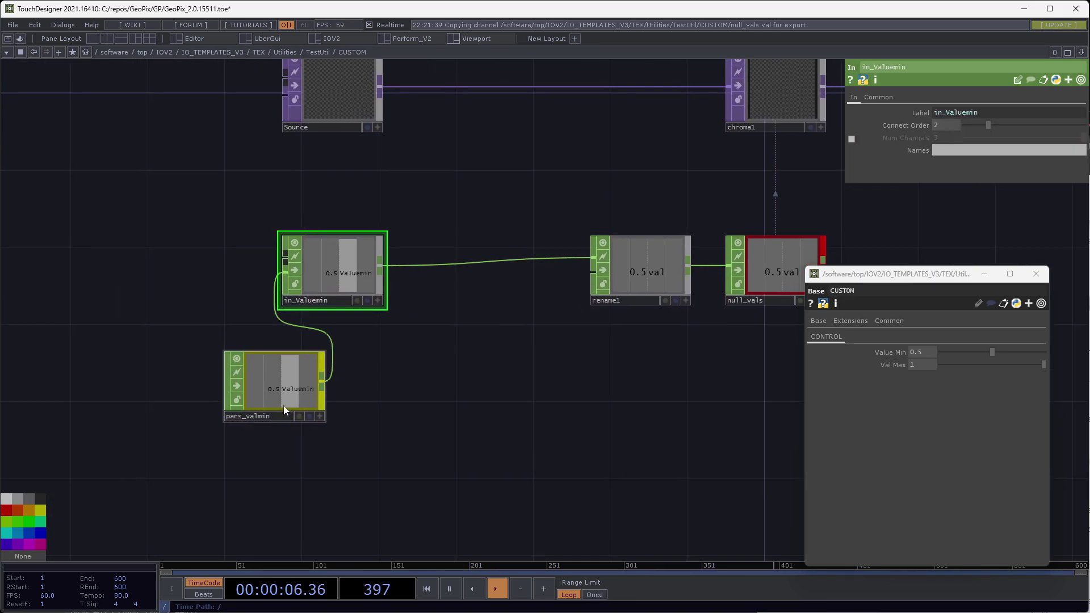
right_click_drag(435, 459, 216, 272)
key("ctrl+c")
key("ctrl+v")
left_click_drag(520, 431, 534, 273)
Rename the copied In operator as in_Valuemax
left_click(369, 348)
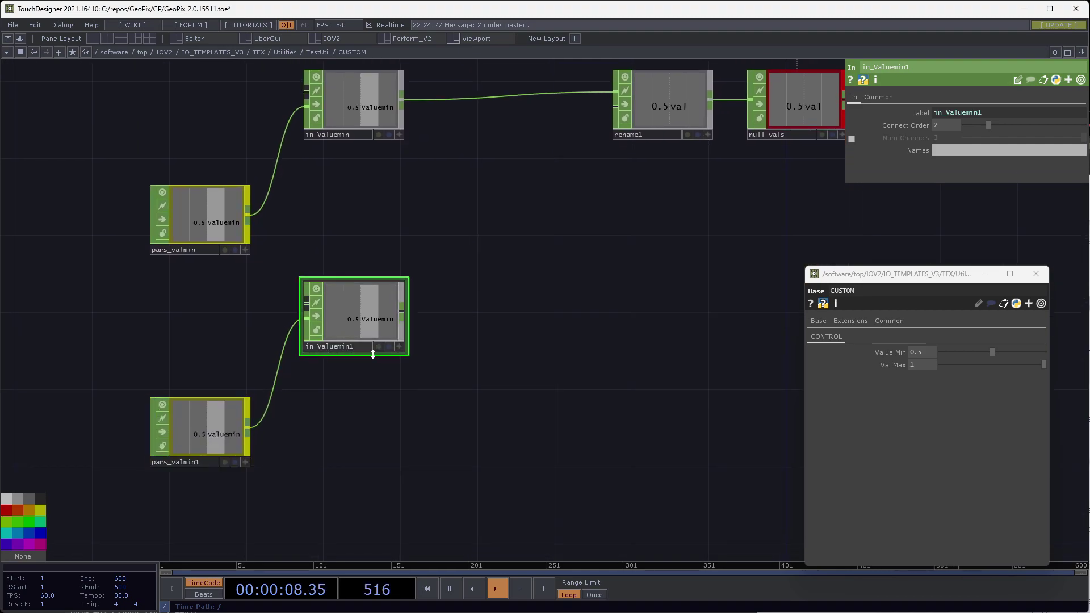
key("BackSpace")
key("BackSpace")
key("BackSpace")
key("BackSpace")
type("max")
Rename the copied Parameter operator as pars_valmax and set its Parameters value to Valuemax
left_click(178, 465)
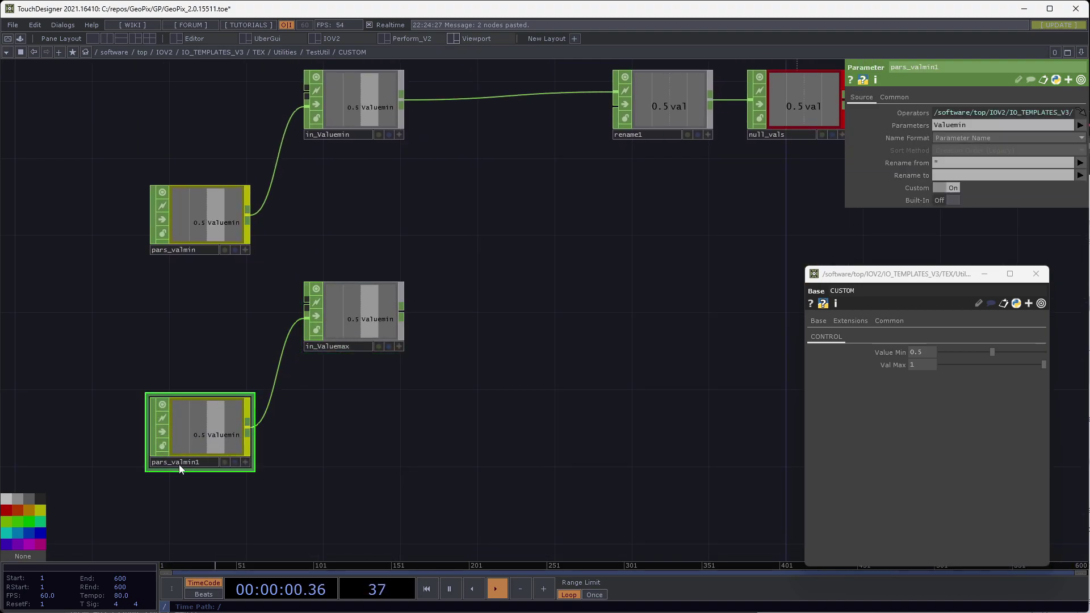
key("BackSpace")
key("BackSpace")
key("BackSpace")
key("BackSpace")
type("max")
key("Return")
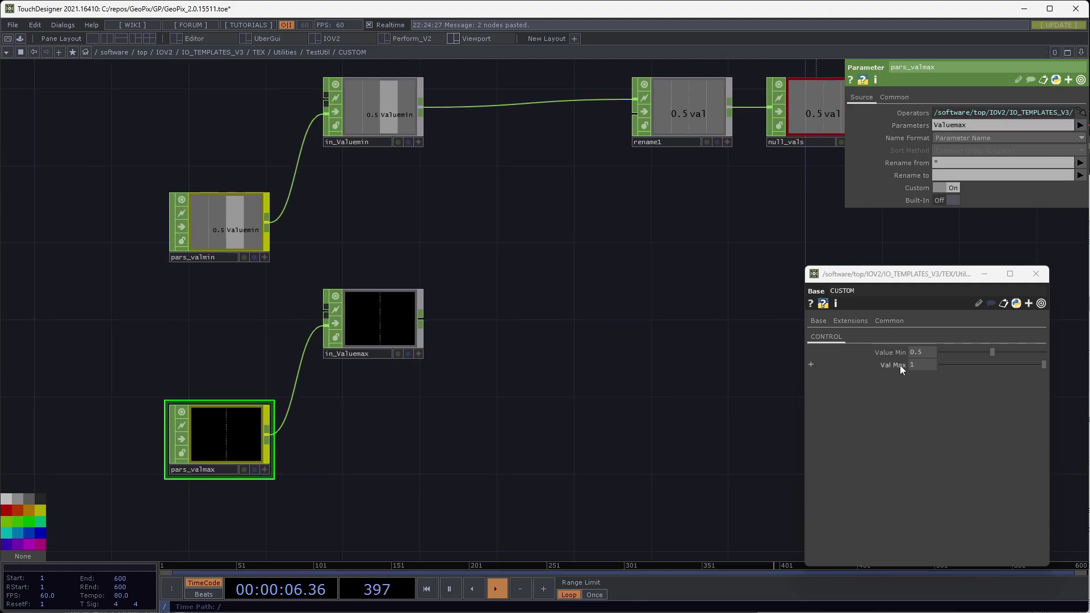
Correct the Parameters value of pars_valmax to Valmax
left_click(957, 125)
key("BackSpace")
key("BackSpace")
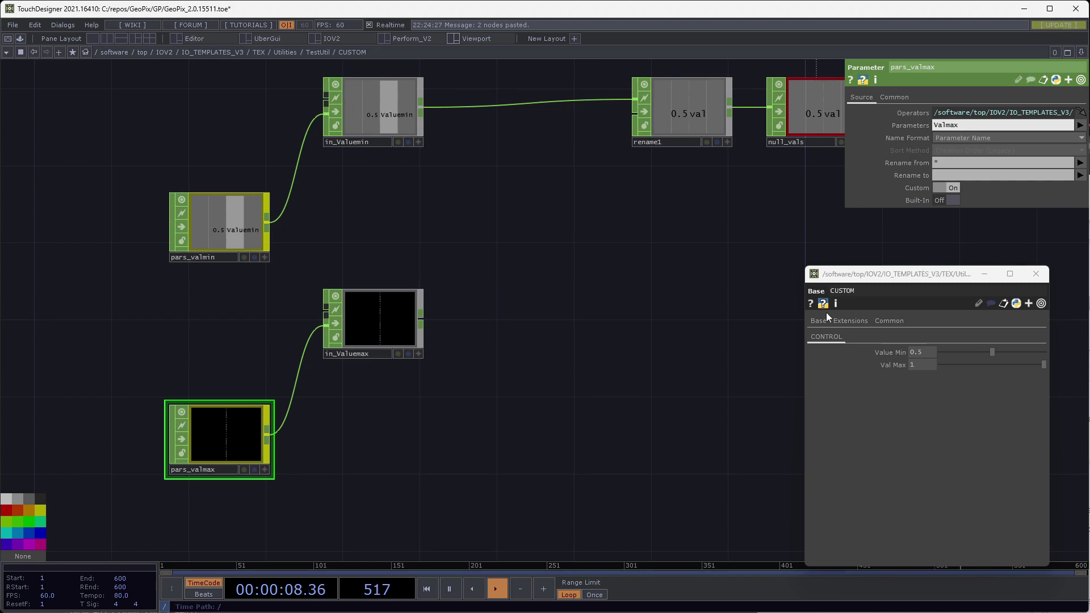
key("Return")
left_click(241, 434)
left_click(369, 329)
left_click_drag(488, 245, 365, 335)
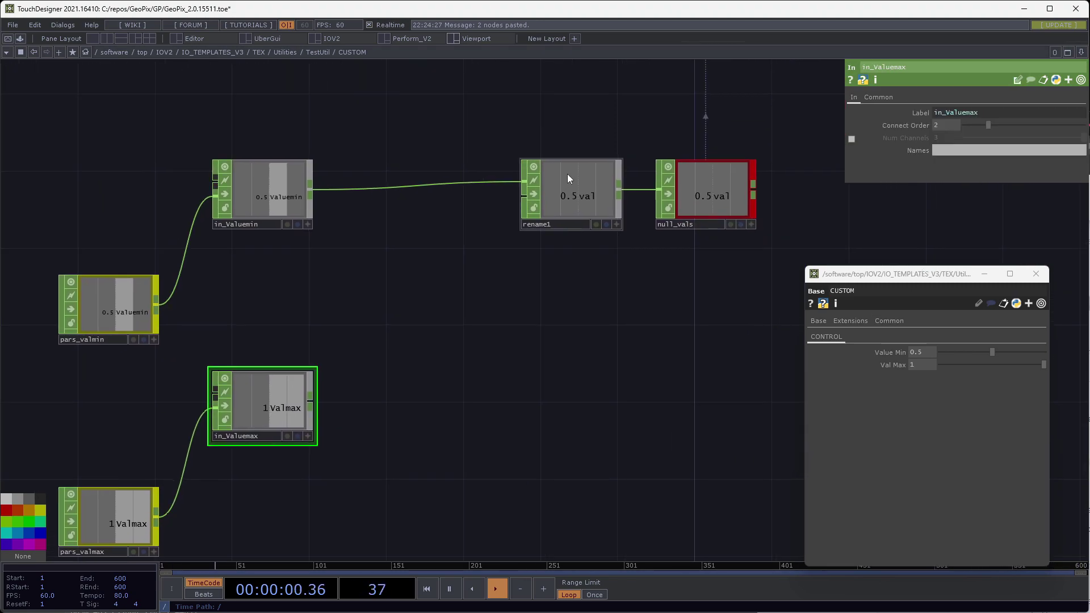
Delete the rename1 operator and place a Merge CHOP between the In operators and null_vals
left_click(568, 182)
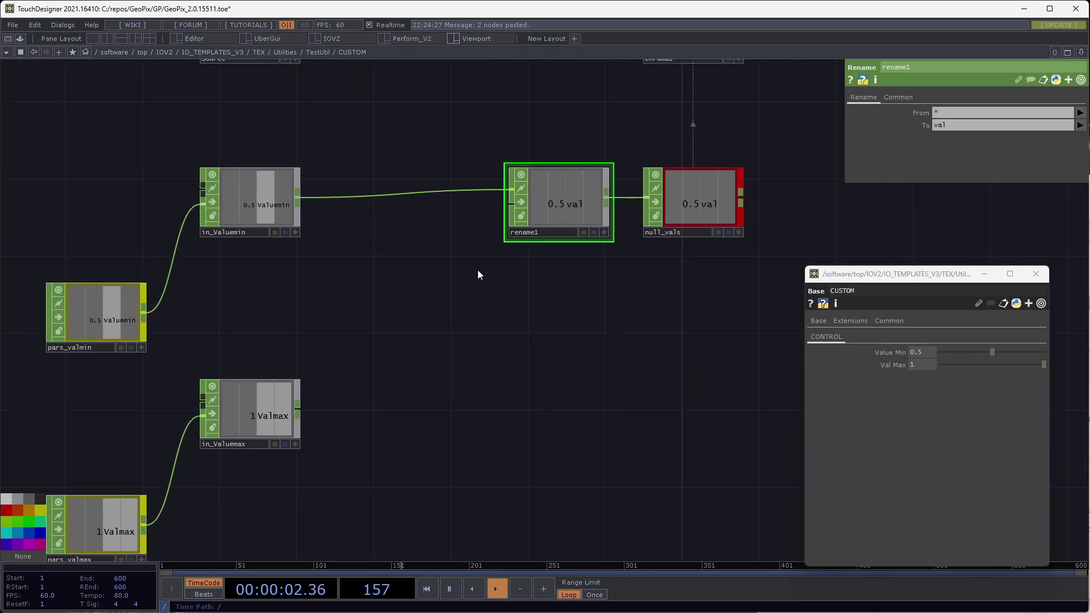
key("Delete")
key("Tab")
type("mer")
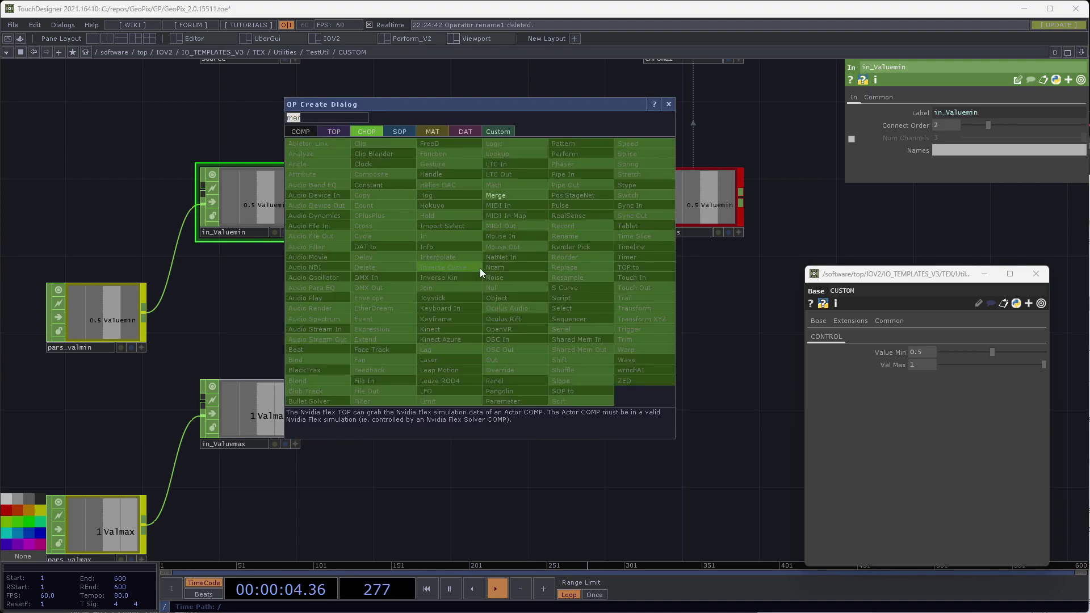
key("Return")
left_click(479, 268)
Wire in_Valuemin and in_Valuemax into merge1, connect merge1 to null_vals, and line it up with in_Valuemin
left_click_drag(298, 199, 435, 257)
left_click_drag(297, 409, 435, 267)
middle_click_drag(557, 381, 448, 428)
left_click_drag(422, 302, 537, 244)
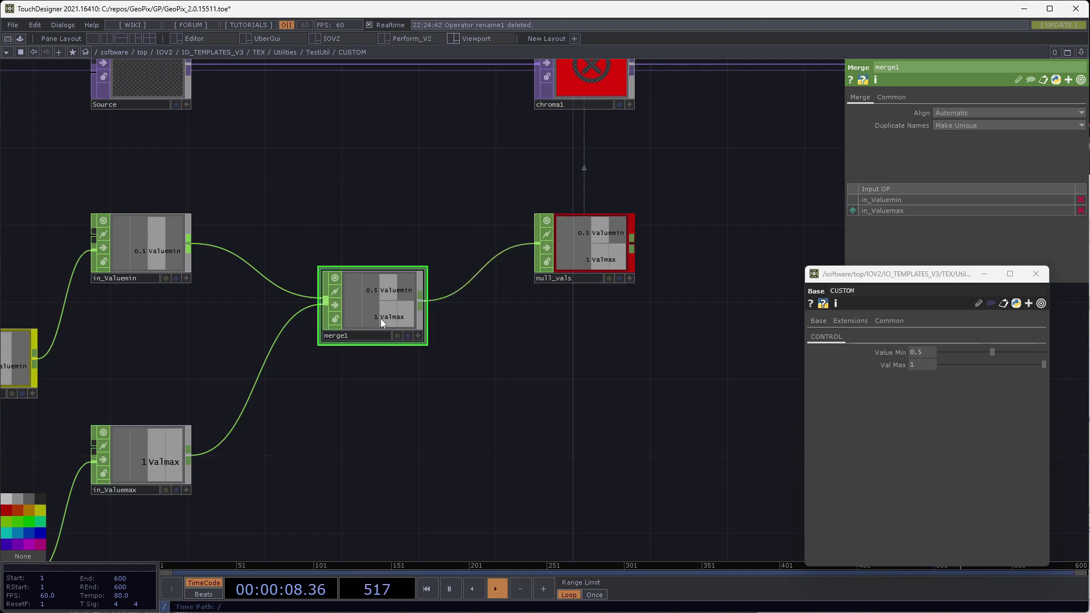
left_click_drag(381, 318, 323, 259)
Insert a Rename CHOP between merge1 and null_vals, renaming the two channels to vmin and vmax
right_click(410, 242)
left_click(425, 230)
type("ren")
left_click(526, 195)
left_click(458, 247)
left_click(959, 126)
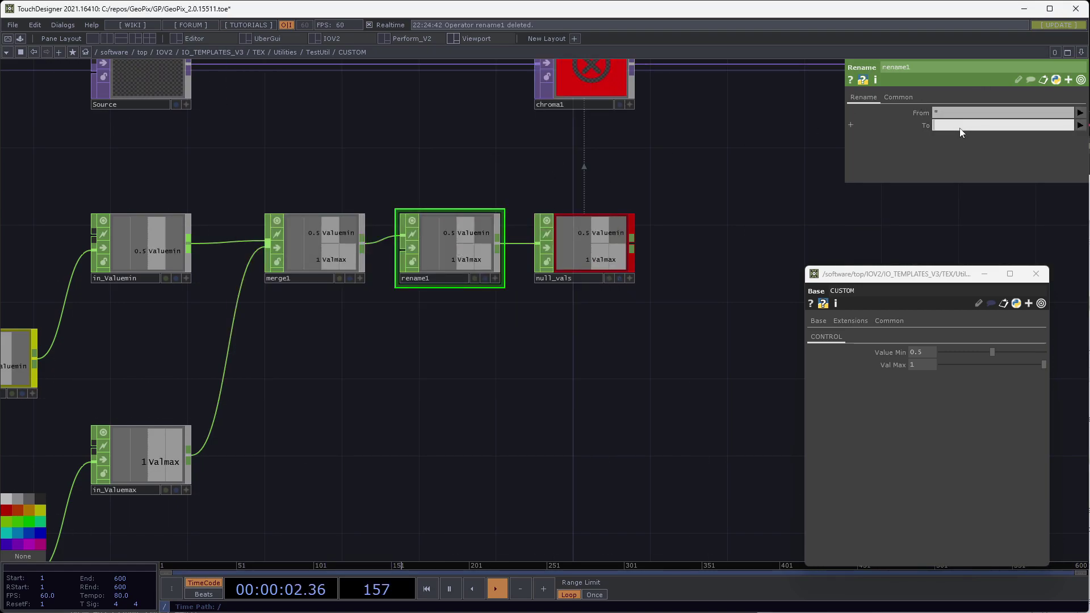
type("vmin vmax")
key("Return")
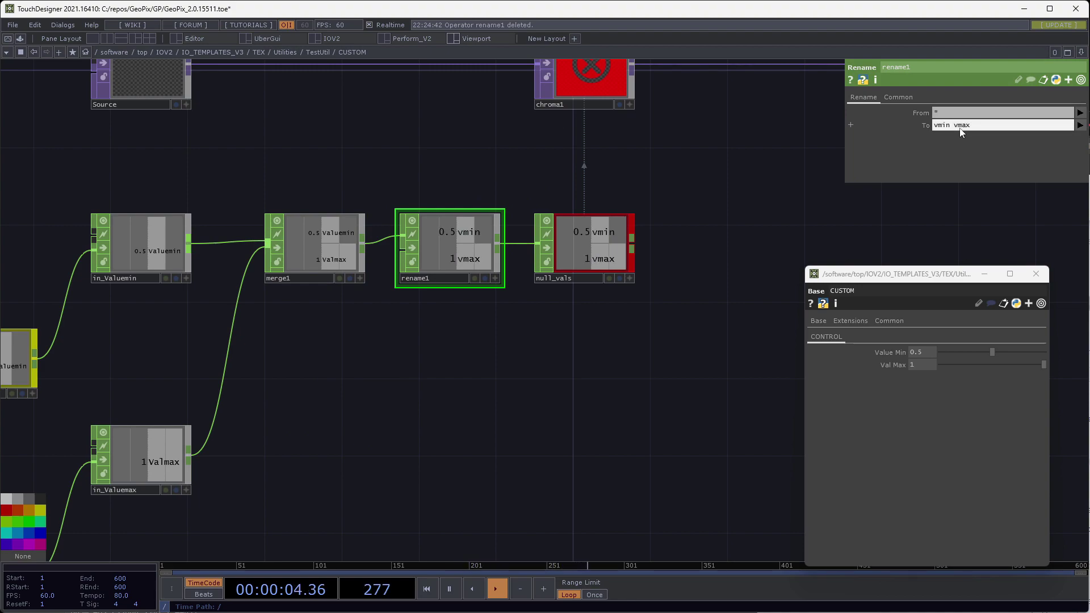
Export the vmin and vmax channels of null_vals to chroma1's Val Min and Val Max parameters
middle_click_drag(687, 420, 672, 488)
left_click(592, 129)
left_click_drag(572, 300, 970, 109)
left_click(970, 110)
left_click_drag(579, 328, 953, 126)
left_click(965, 120)
left_click(614, 345)
left_click_drag(813, 201, 750, 267)
Return to the TestUtil network and generate the framework around CUSTOM with the generateFramework operator
scroll(629, 268, "down", 5)
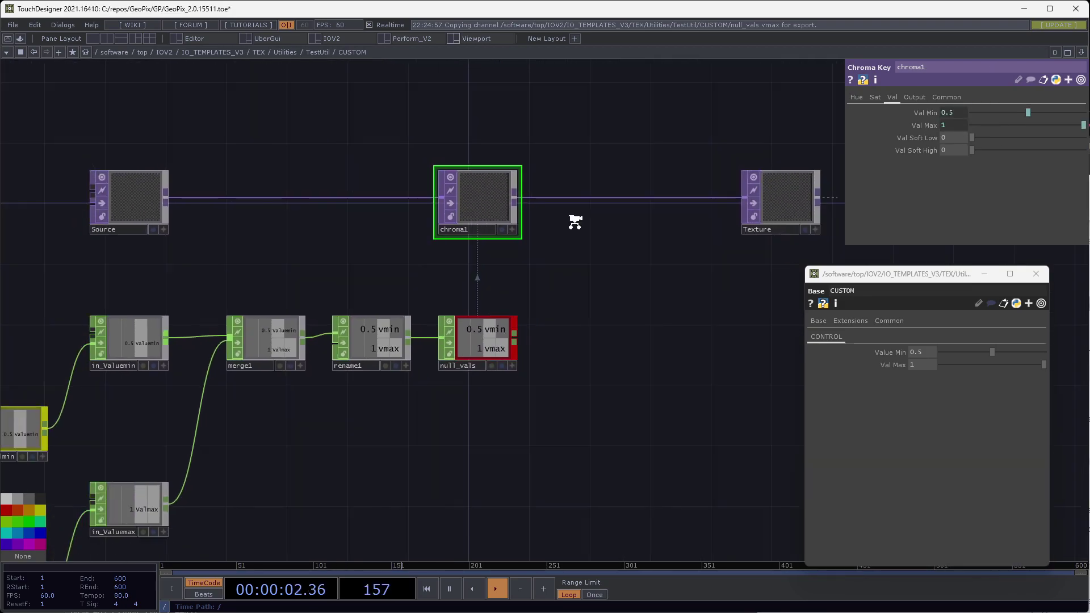
scroll(461, 357, "down", 3)
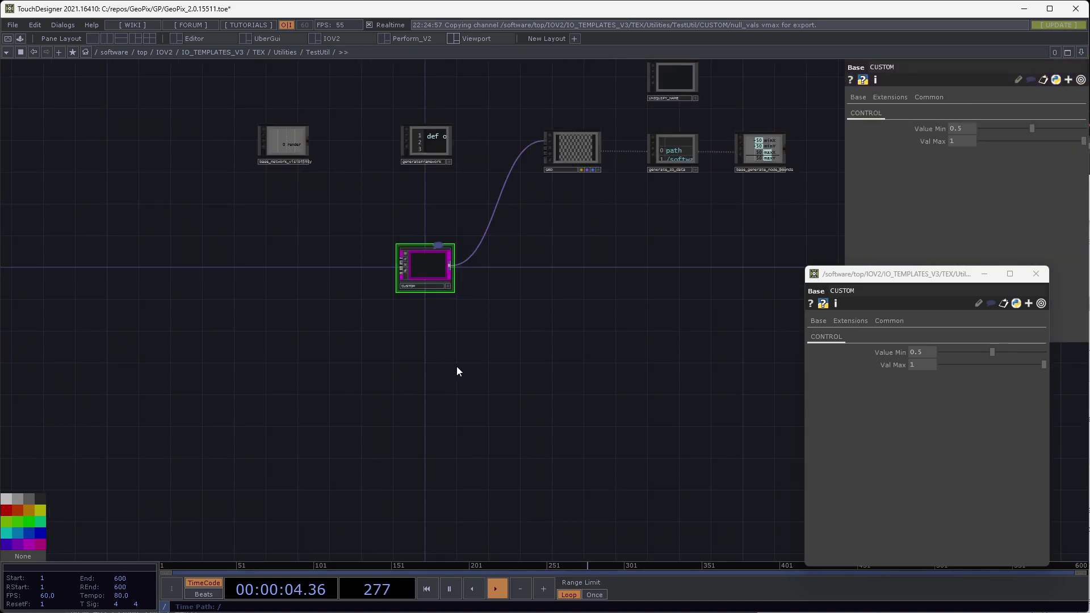
left_click(417, 208)
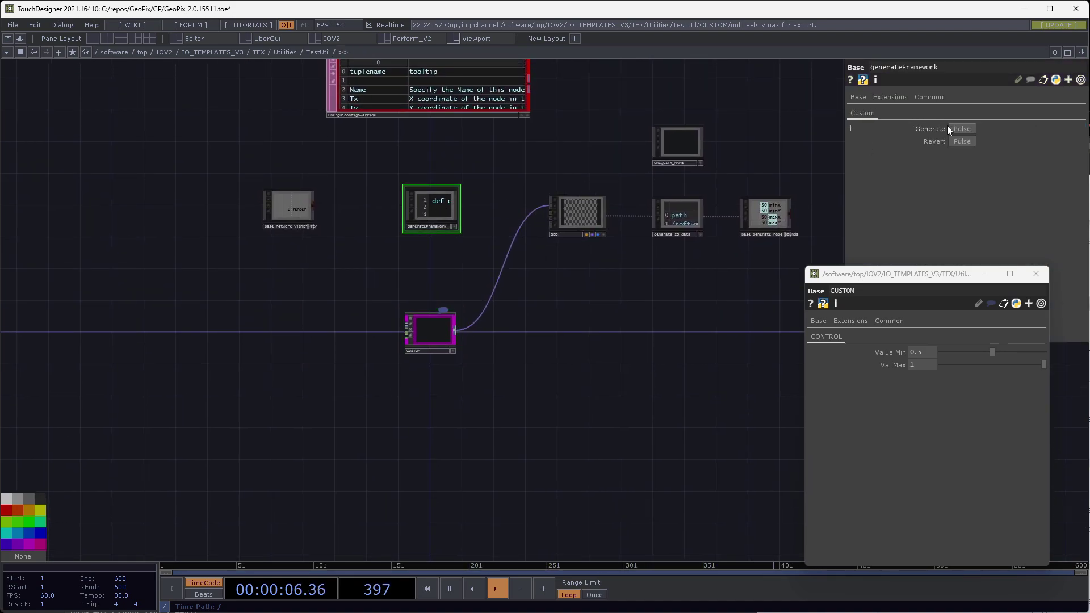
left_click(968, 128)
left_click_drag(602, 305, 644, 165)
left_click_drag(520, 428, 540, 236)
right_click_drag(518, 427, 235, 149)
left_click_drag(204, 236, 180, 435)
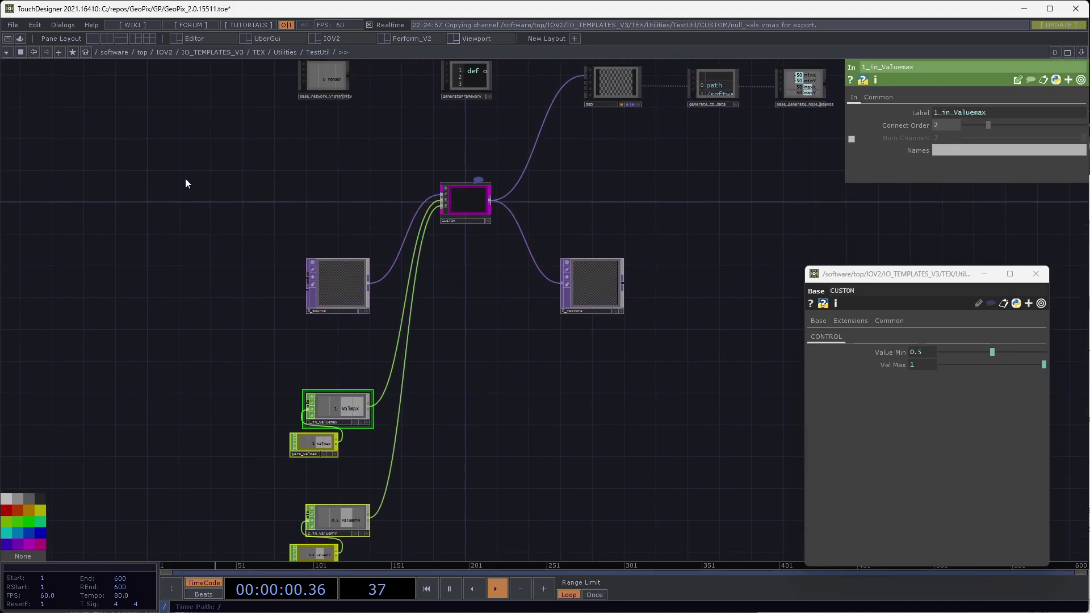
Open TestUtil's parameters in a floating window and examine its CONTROL page
left_click(476, 198)
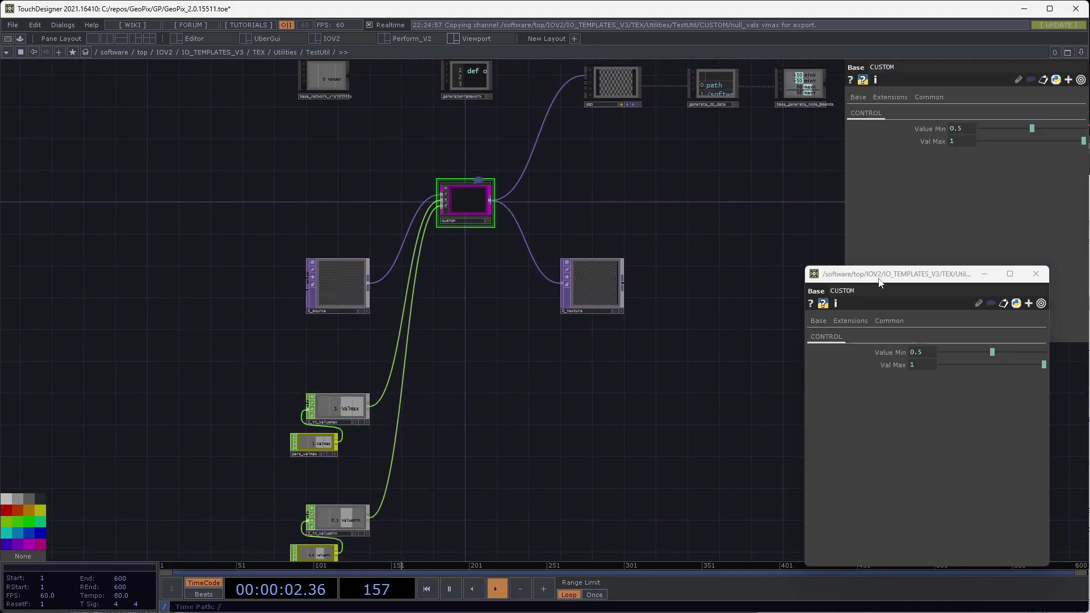
left_click(338, 59)
left_click(346, 17)
left_click_drag(344, 16, 162, 126)
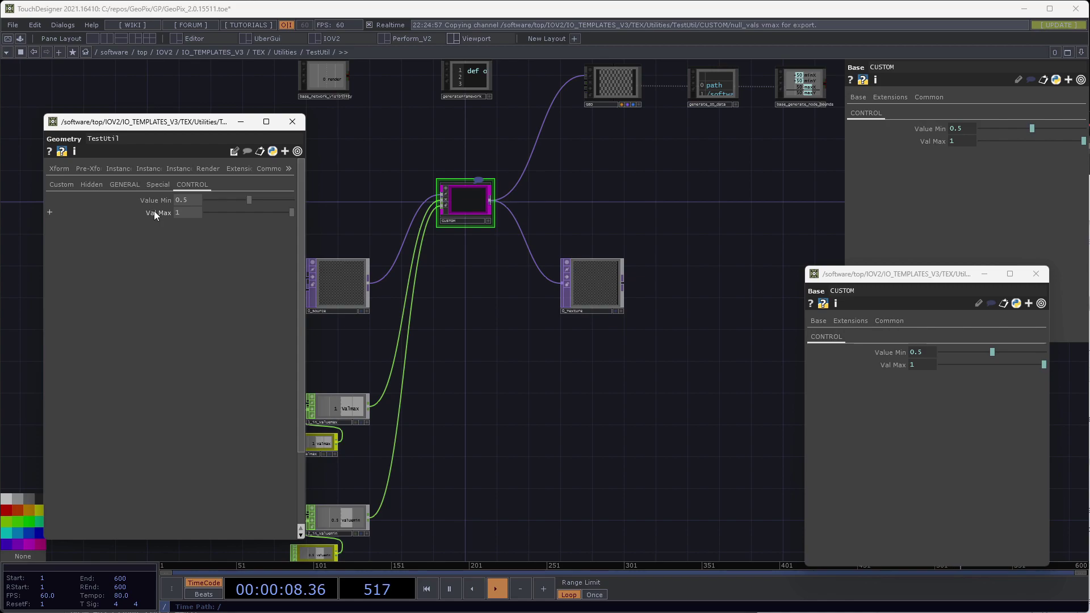
Test TestUtil's Value Min control by raising it to 0.702, and reset the parameter to its default
scroll(457, 206, "up", 5)
mouse_move(248, 200)
left_mouse_down()
mouse_move(211, 197)
mouse_move(267, 195)
left_mouse_up()
left_click(1036, 274)
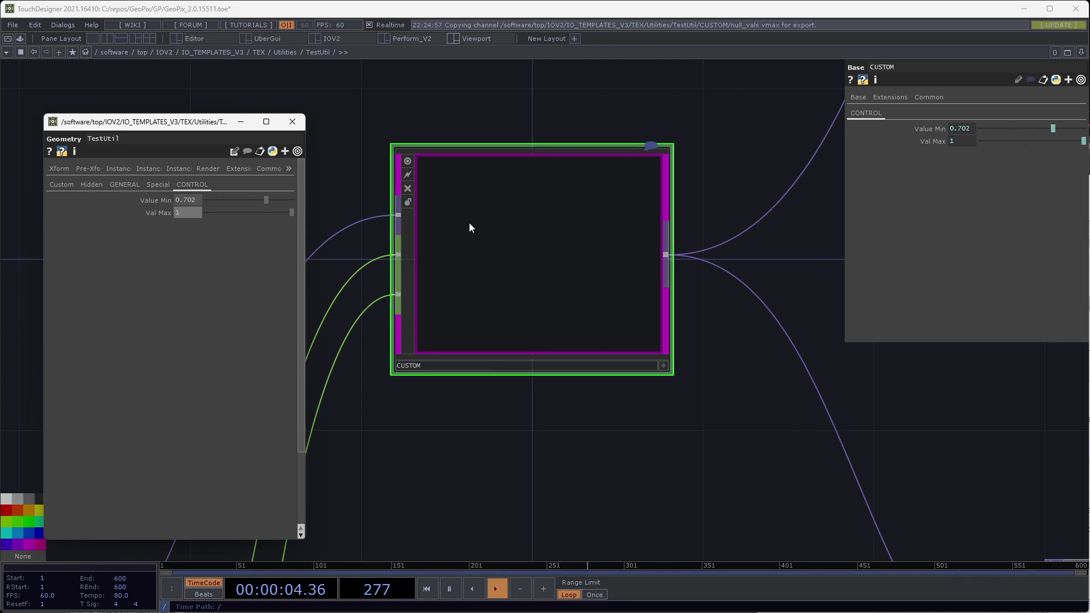
right_click(156, 200)
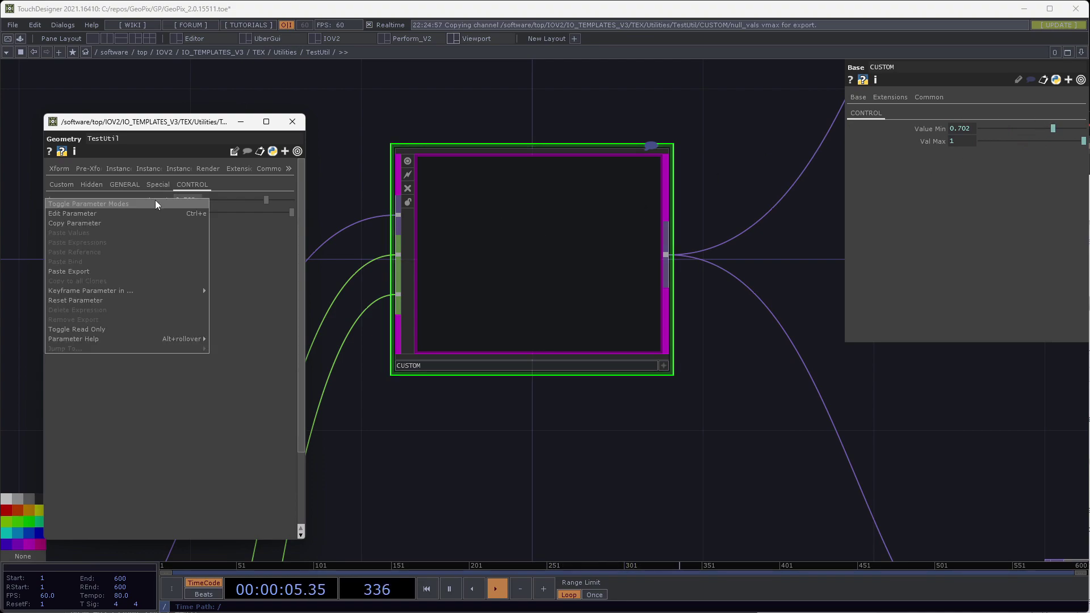
left_click(66, 299)
scroll(615, 276, "down", 2)
scroll(605, 270, "down", 3)
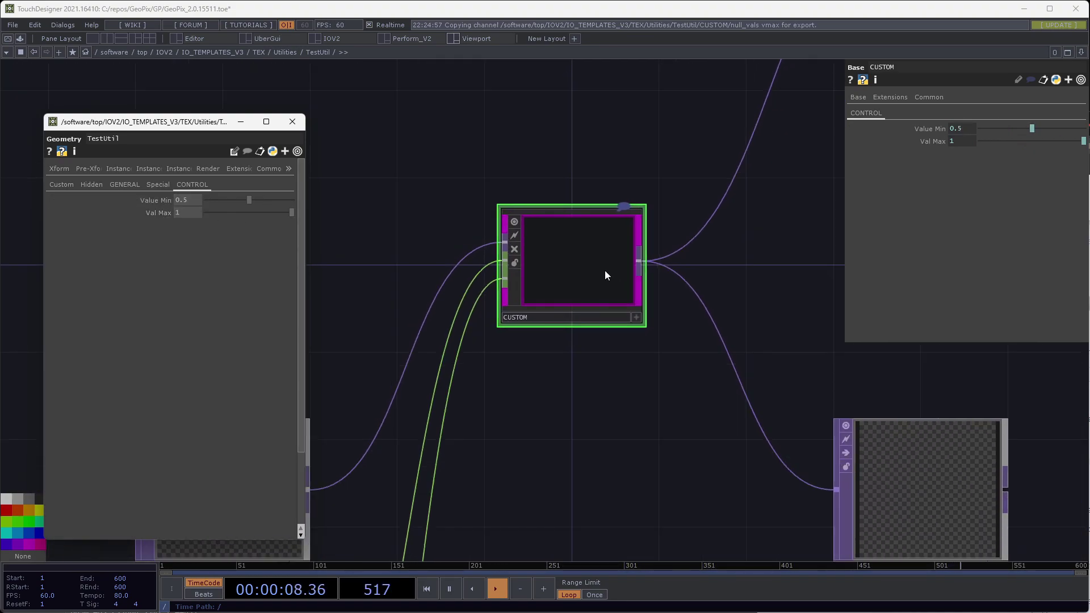
Go up to the Utilities network and close TestUtil's floating parameter window
left_click(287, 51)
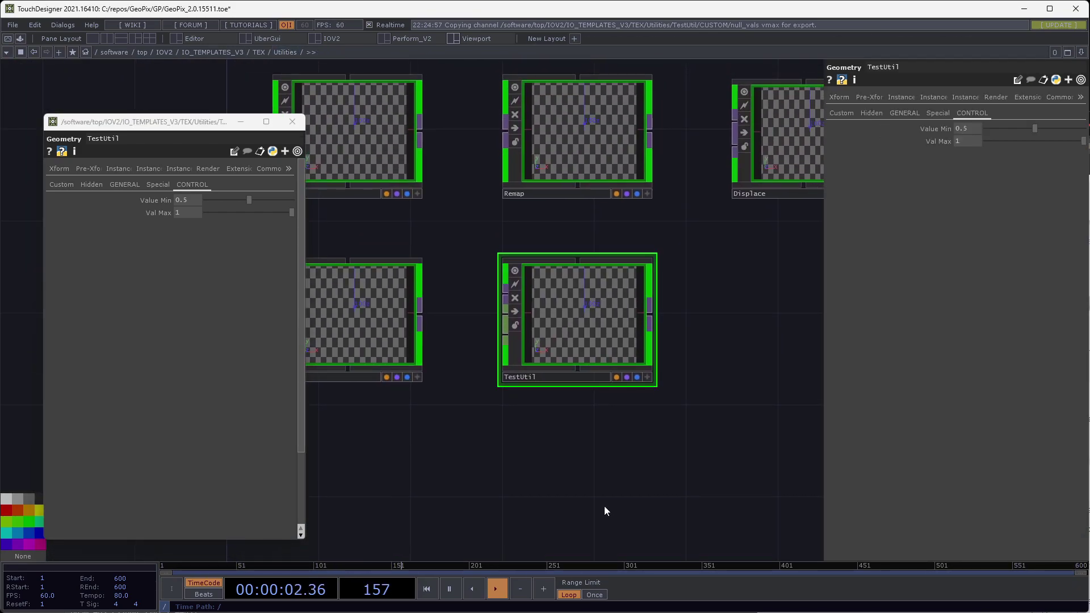
left_click(284, 124)
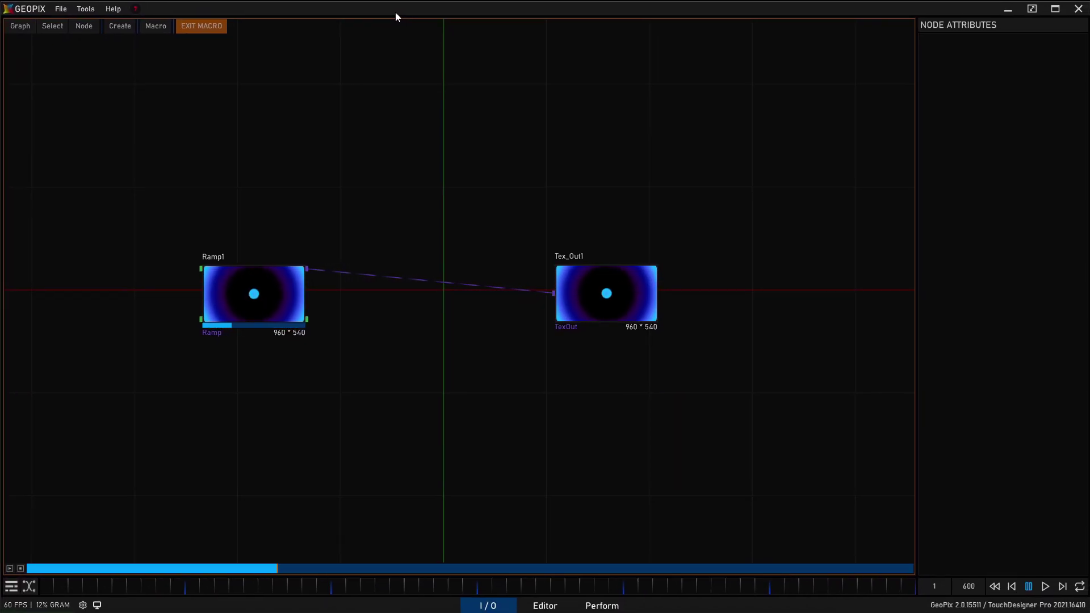
Create a TestUtil node from the texture utilities and wire it between Ramp1 and Tex_Out1
left_click(128, 29)
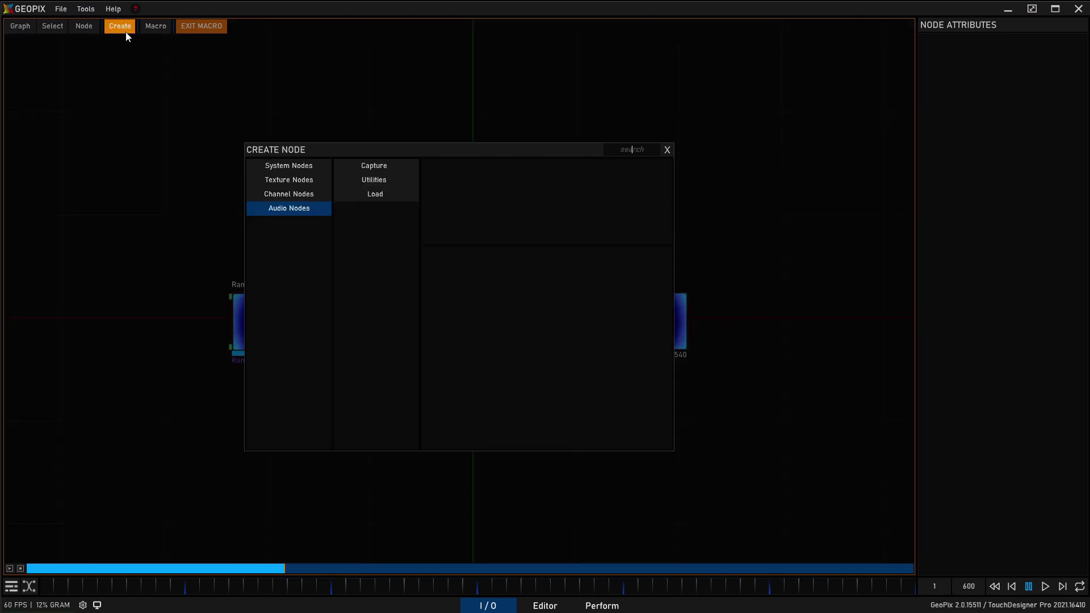
left_click(310, 166)
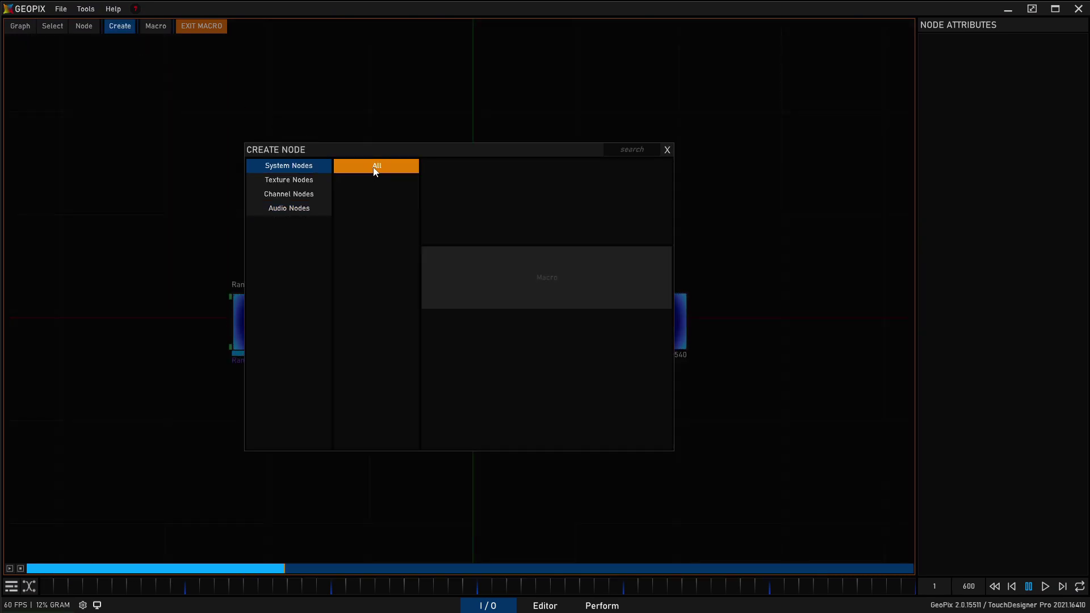
left_click(295, 208)
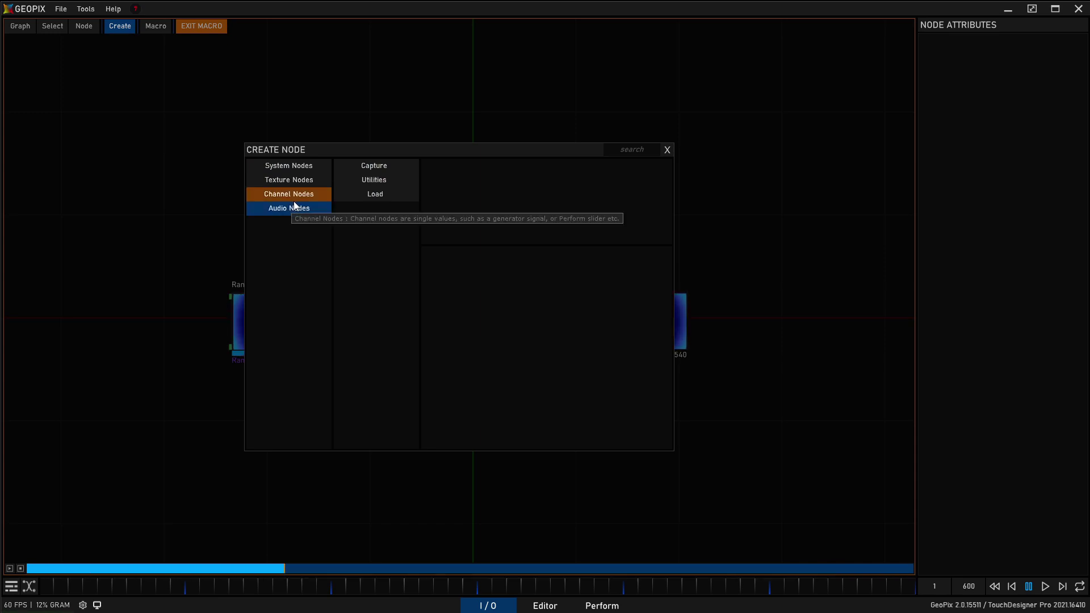
left_click(291, 198)
left_click(291, 179)
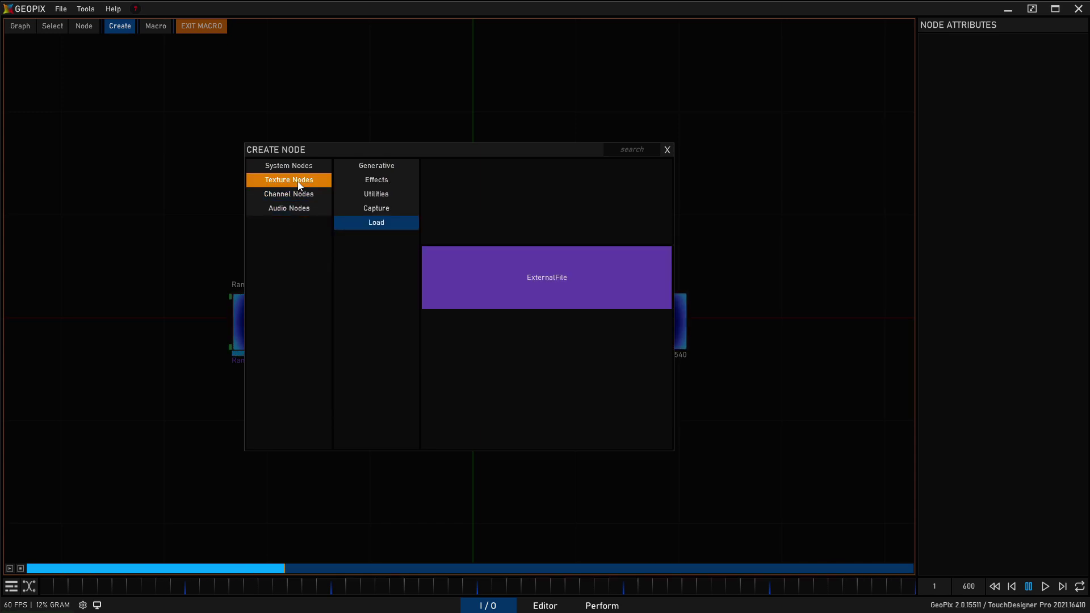
left_click(382, 167)
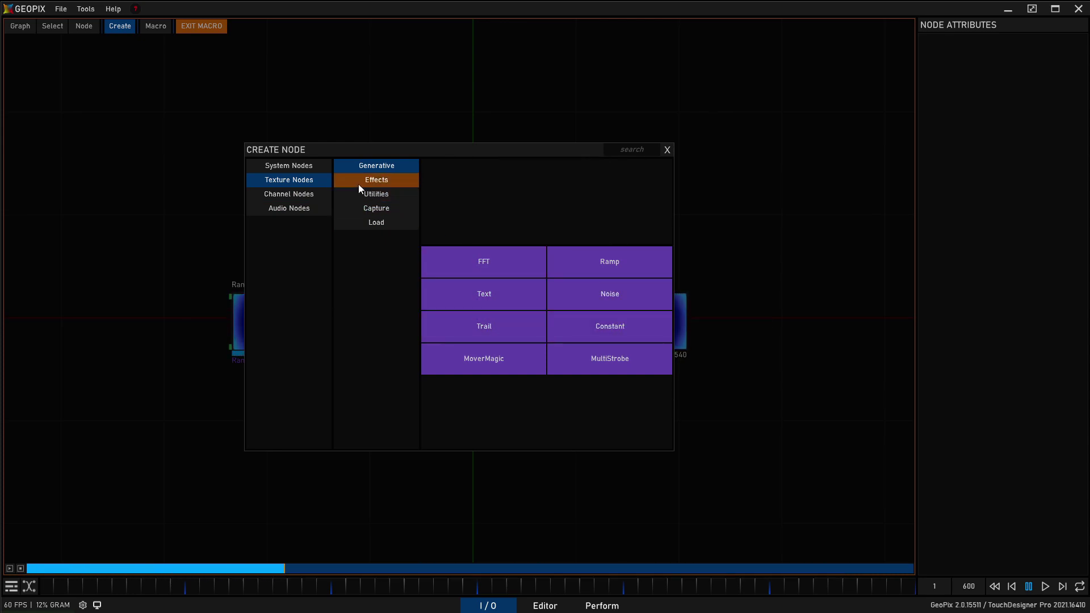
left_click(376, 194)
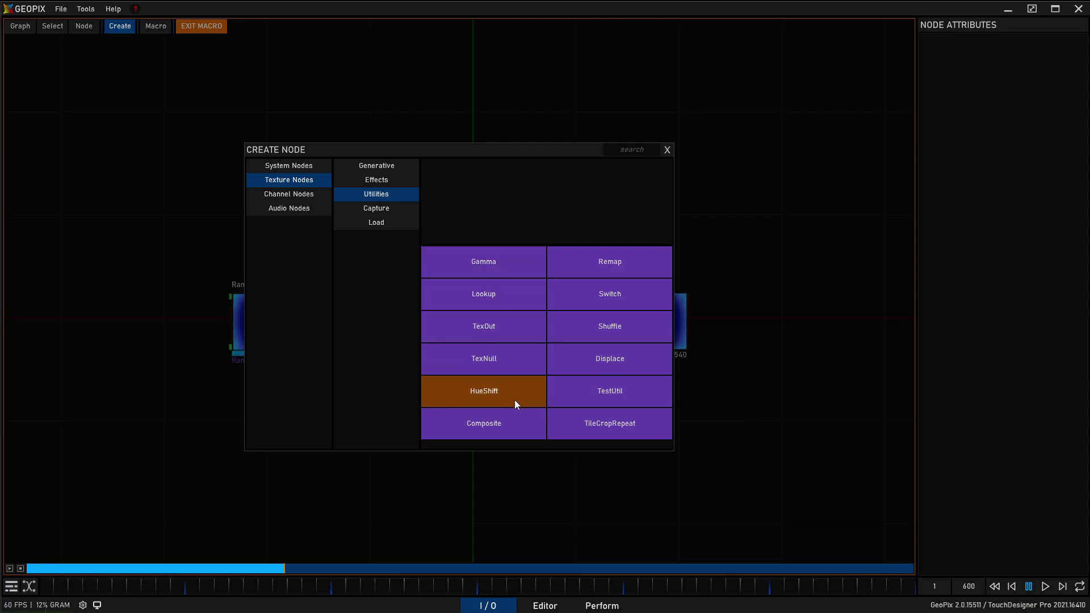
left_click(629, 397)
left_click_drag(336, 296, 377, 223)
left_click_drag(451, 261, 458, 315)
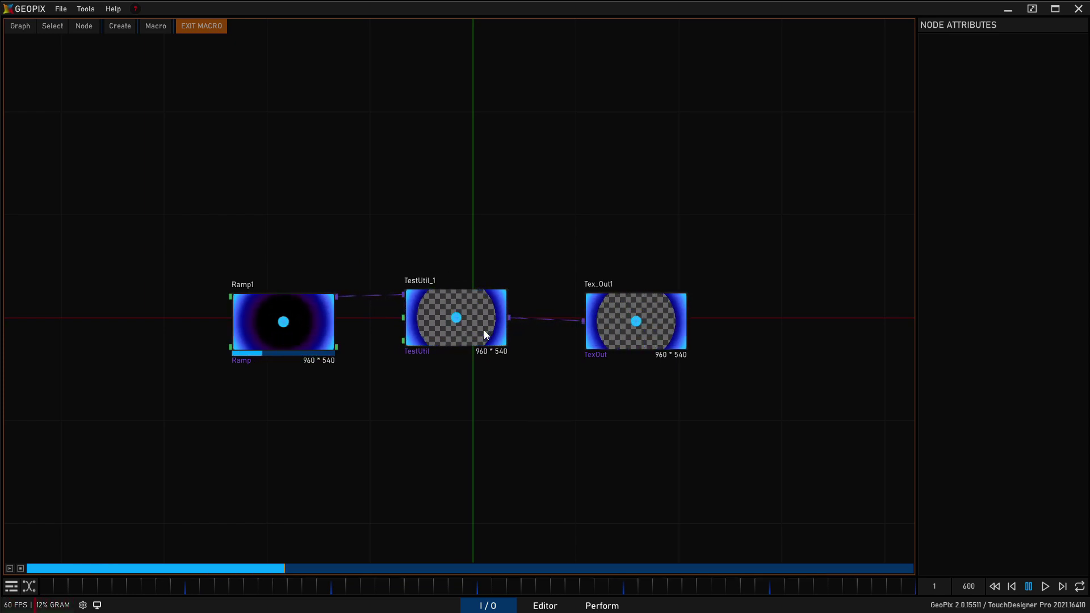
Set TestUtil_1's Value Min to 0.168 and Val Max to 0.81
left_click(471, 319)
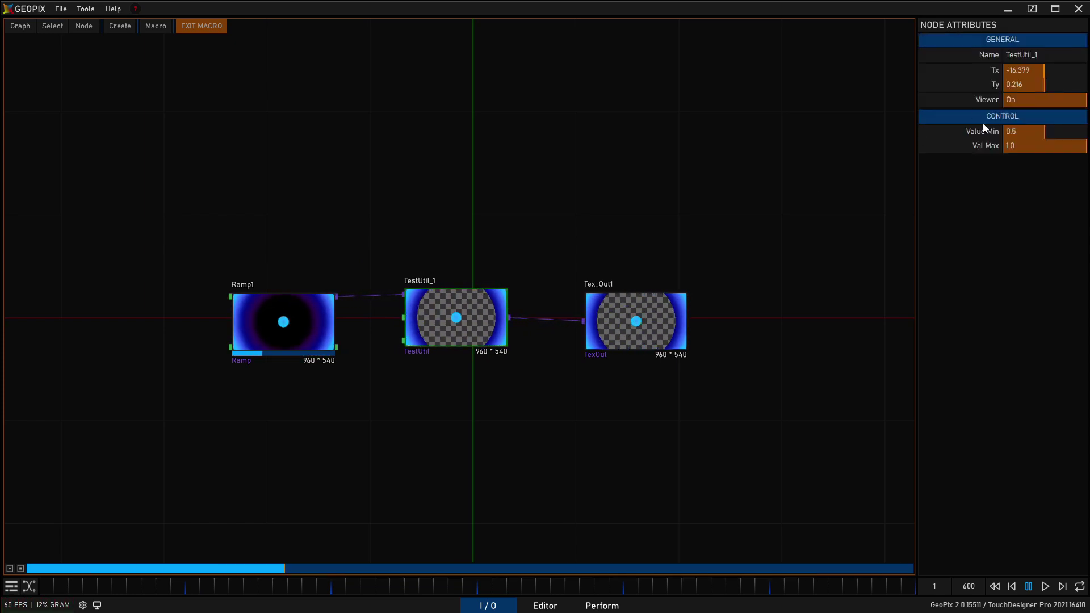
mouse_move(1052, 127)
left_mouse_down()
mouse_move(1004, 134)
mouse_move(1044, 149)
left_mouse_up()
key("Tab")
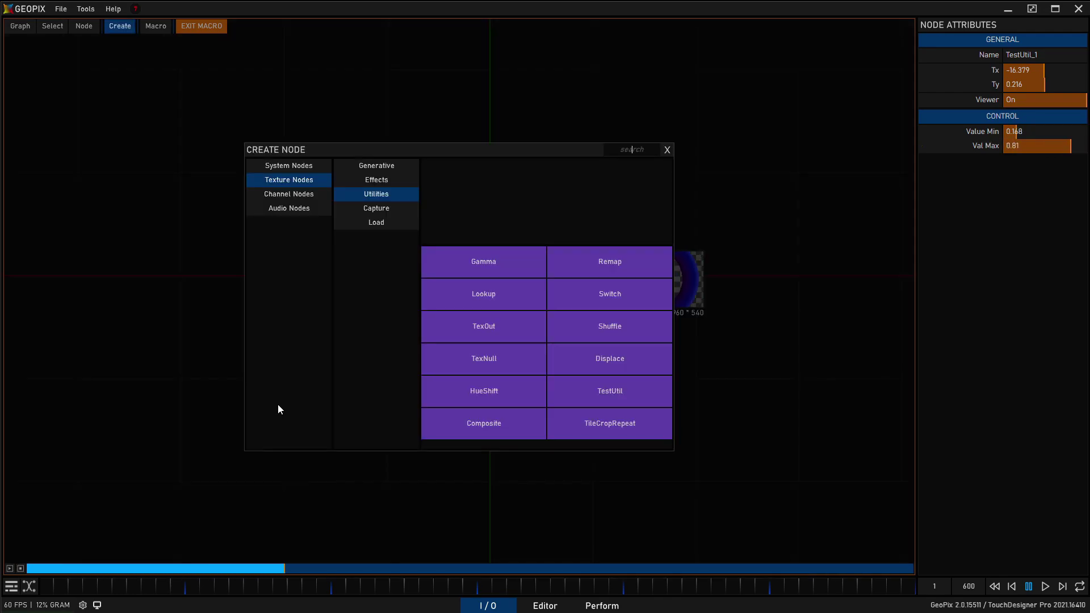
left_click(289, 194)
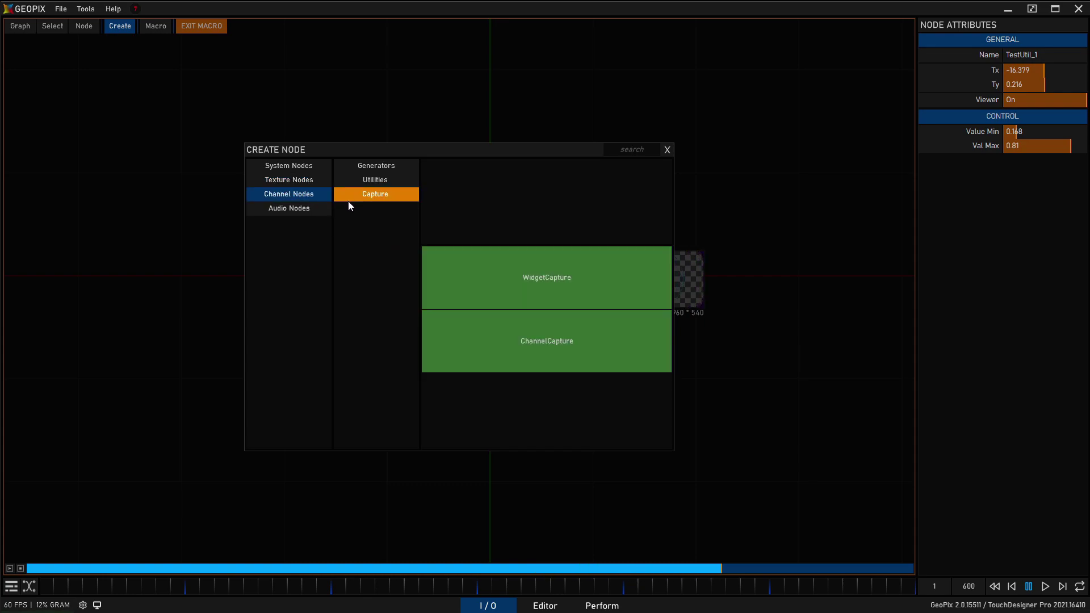
left_click(540, 340)
left_click(301, 352)
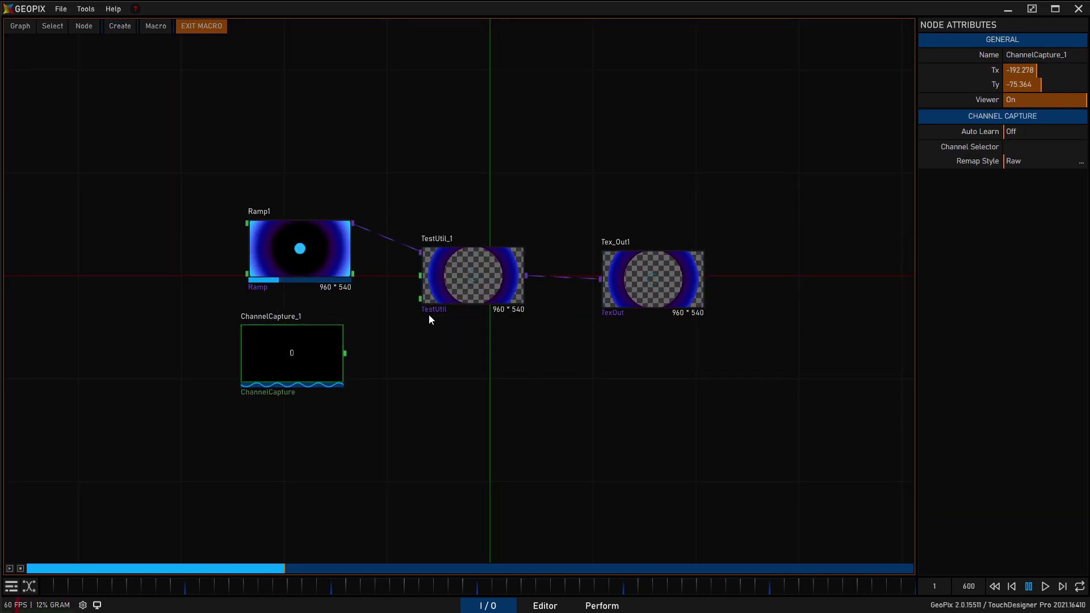
key("Delete")
Create a Generator channel node below Ramp1 and set its Fractional Length to 0.25
key("Tab")
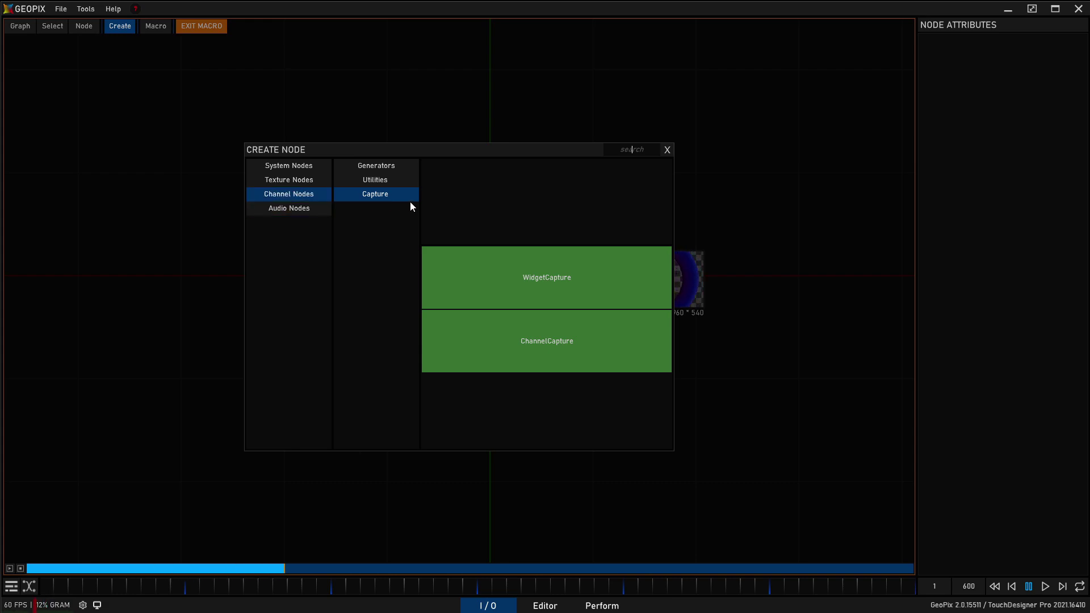
left_click(376, 165)
left_click_drag(287, 366, 286, 368)
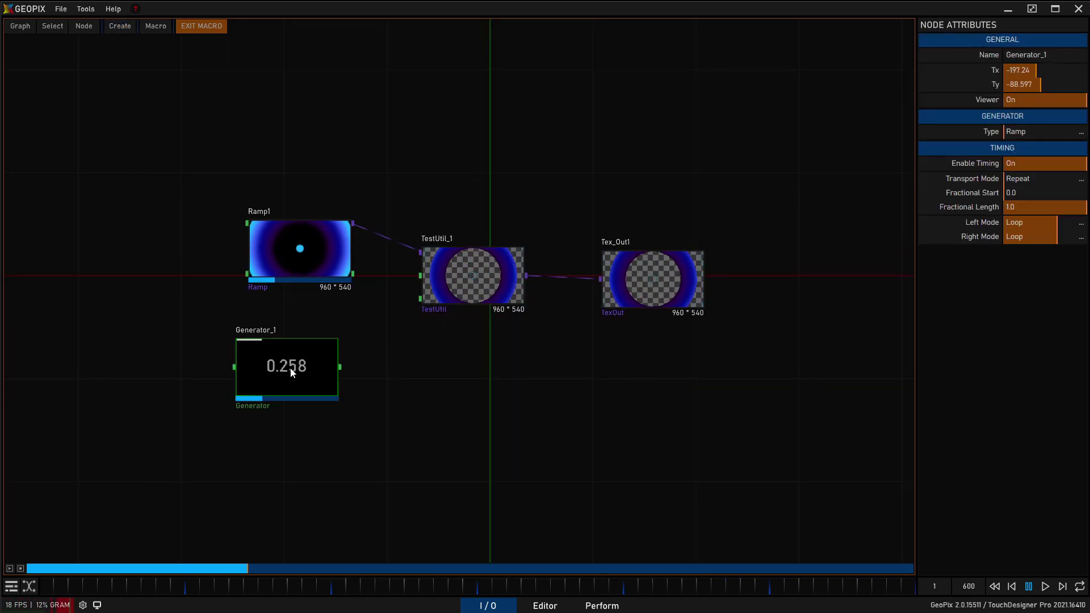
left_click(1024, 206)
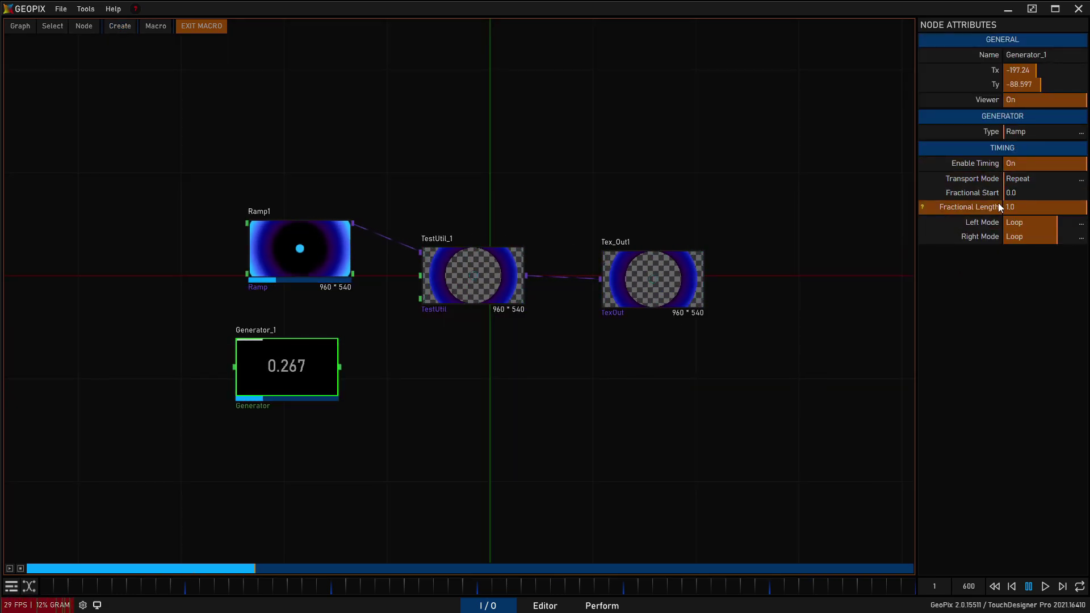
type("0.25")
key("Return")
Wire Generator_1's output into TestUtil_1's upper channel input, align the generator beneath Ramp1, and select TestUtil_1
left_click_drag(339, 366, 420, 276)
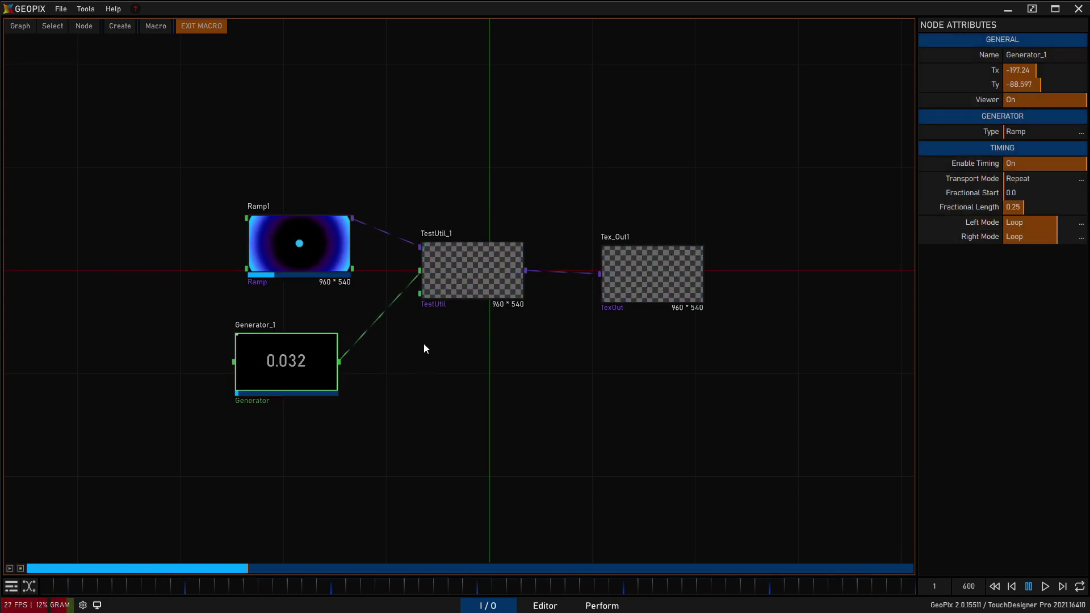
left_click_drag(312, 336, 327, 327)
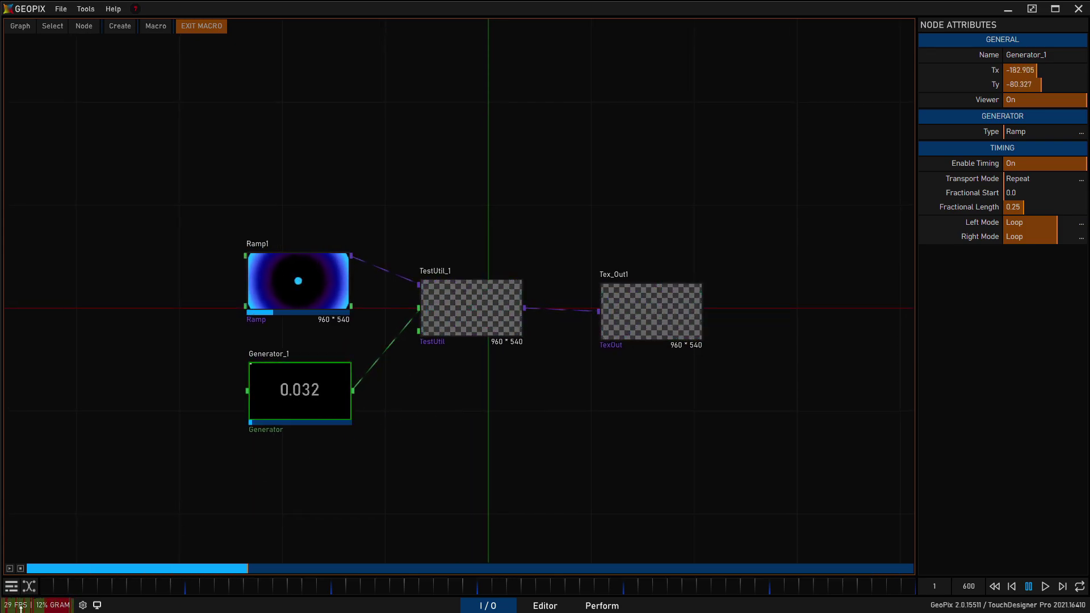
left_click(468, 319)
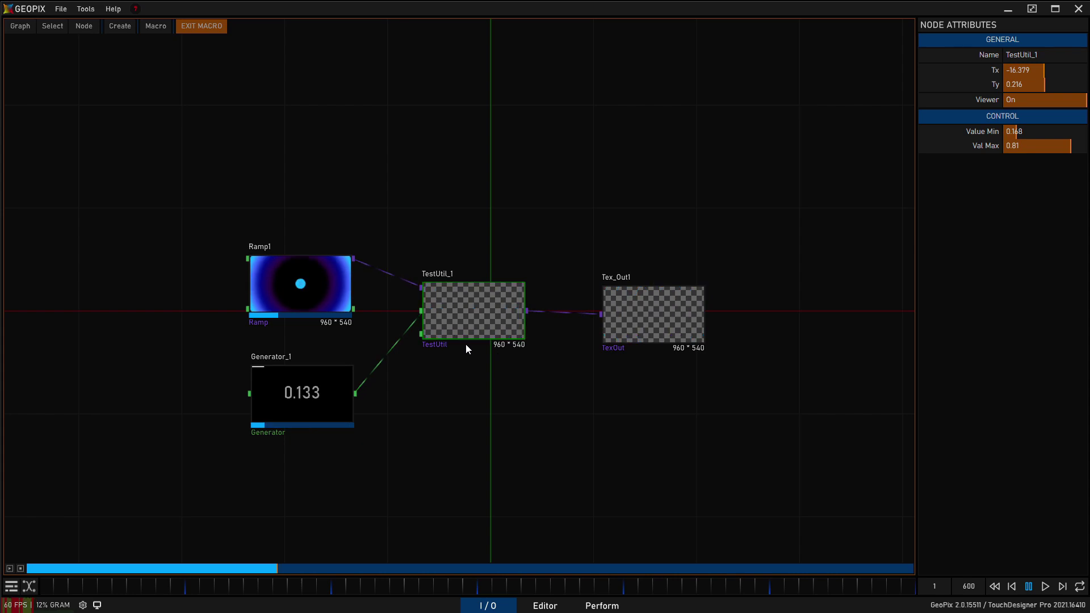
mouse_move(353, 310)
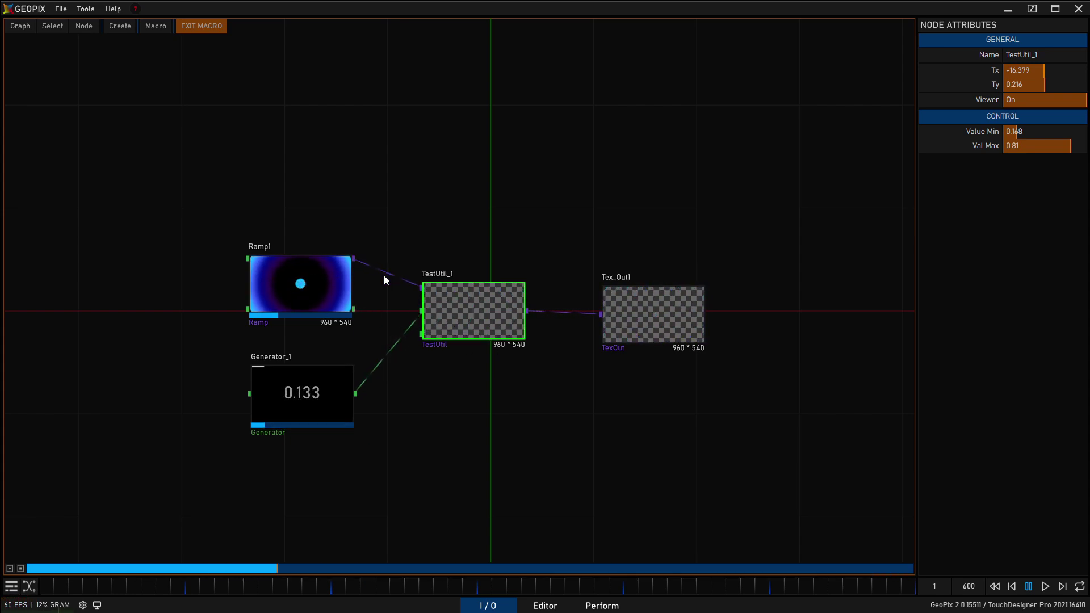